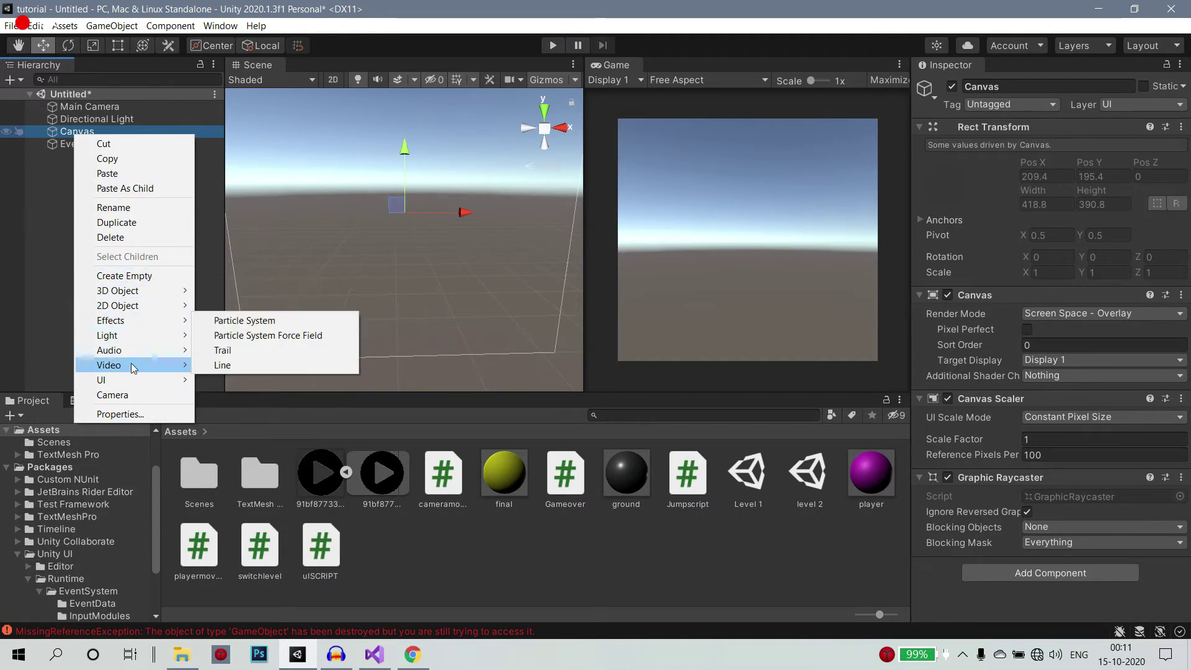
Add a UI panel under the Canvas and tint its image red with hex colour FD2E2E.
mouse_move(134, 380)
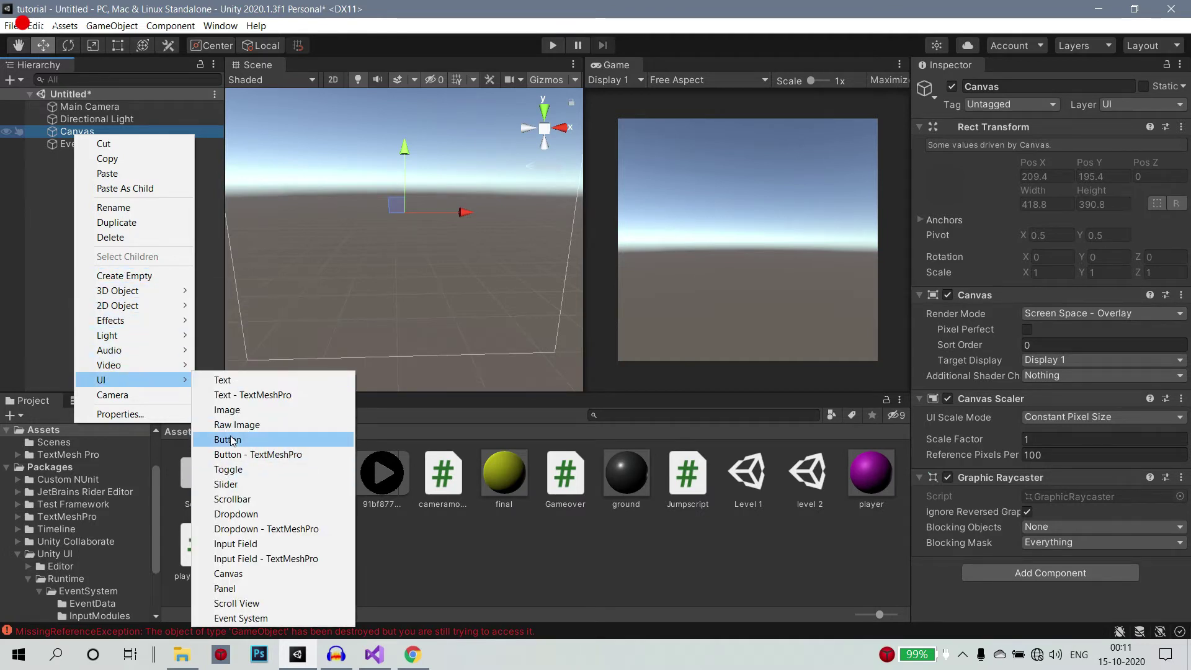
click(226, 588)
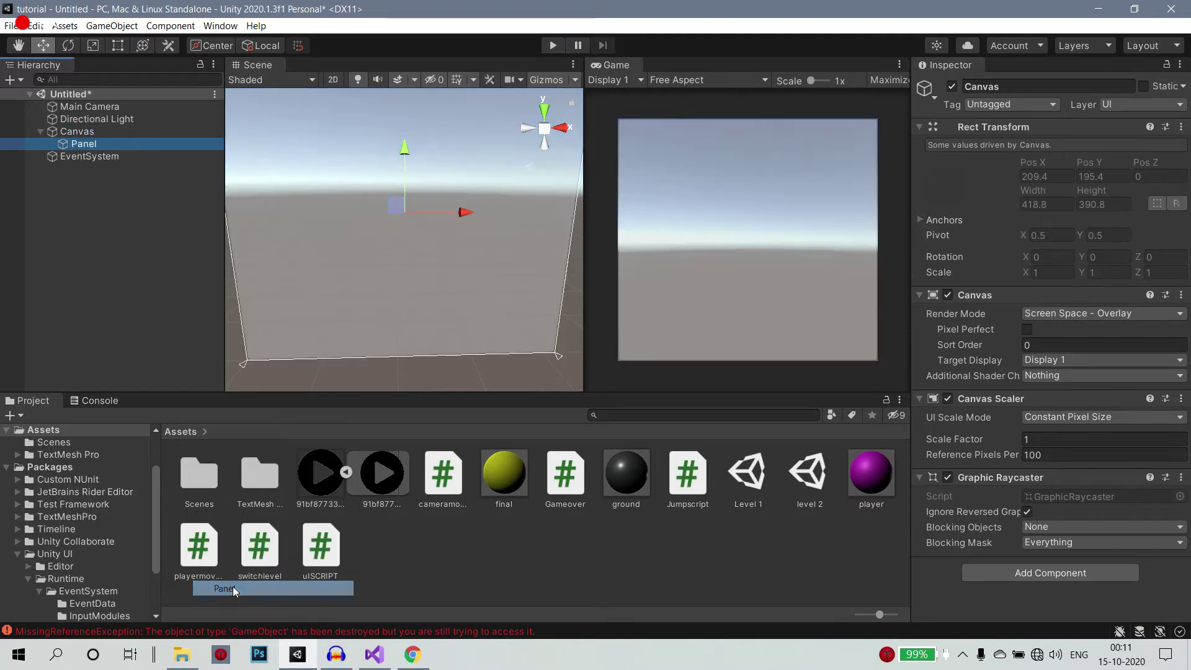
click(1053, 356)
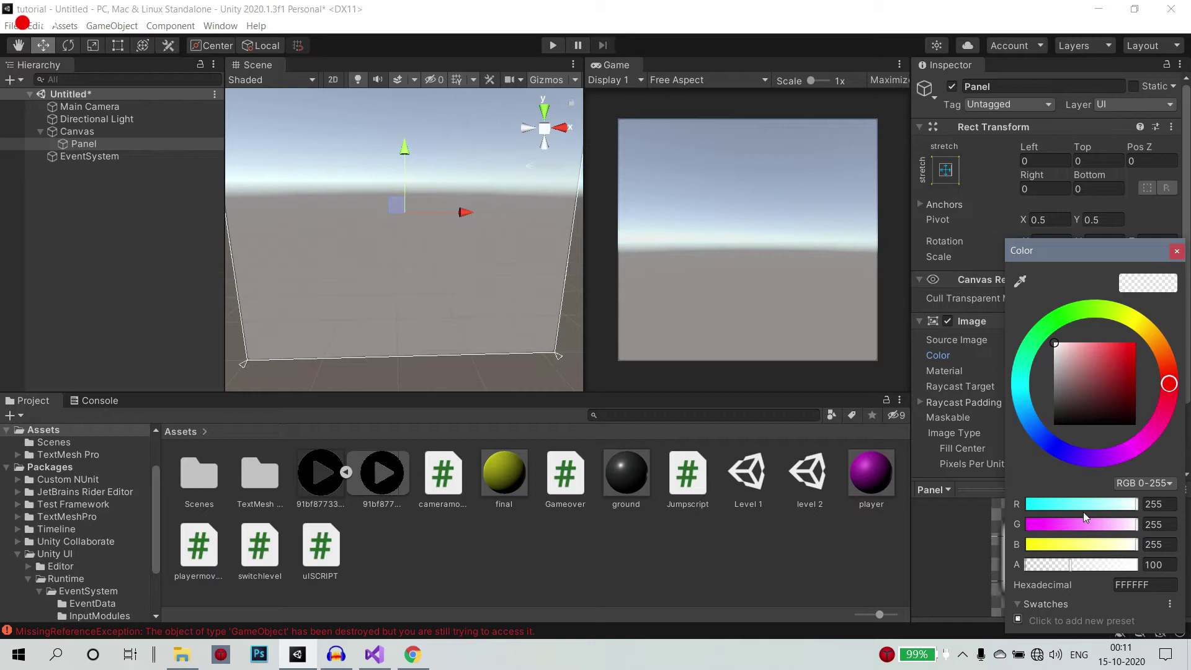
click(1177, 252)
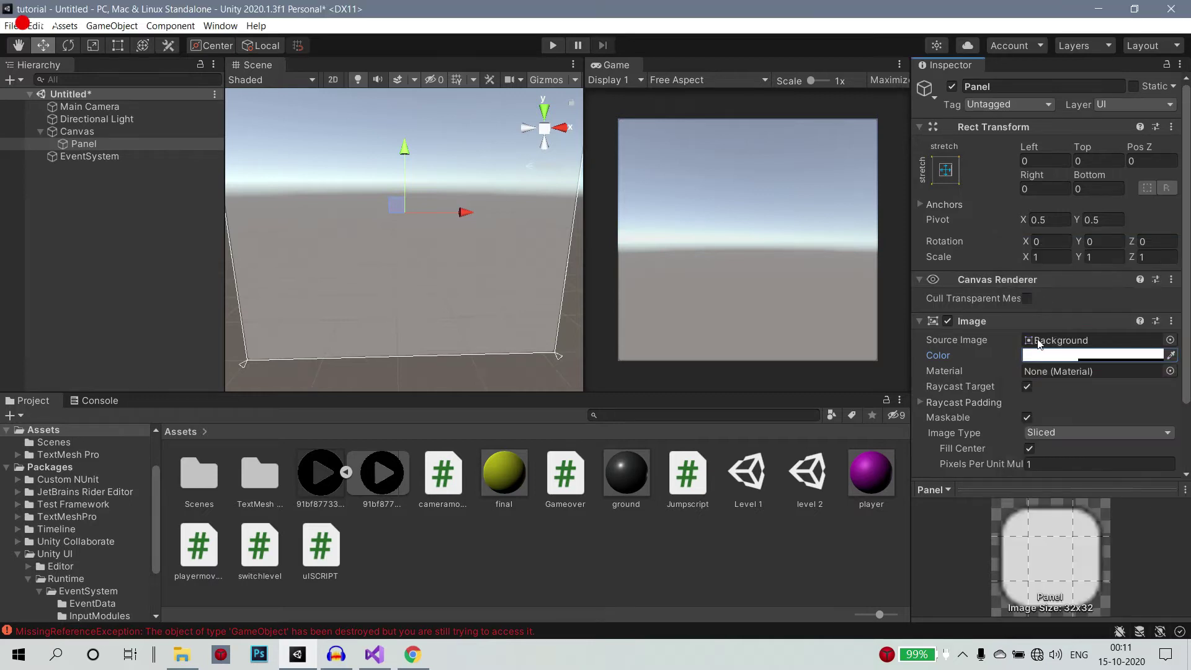
click(1065, 355)
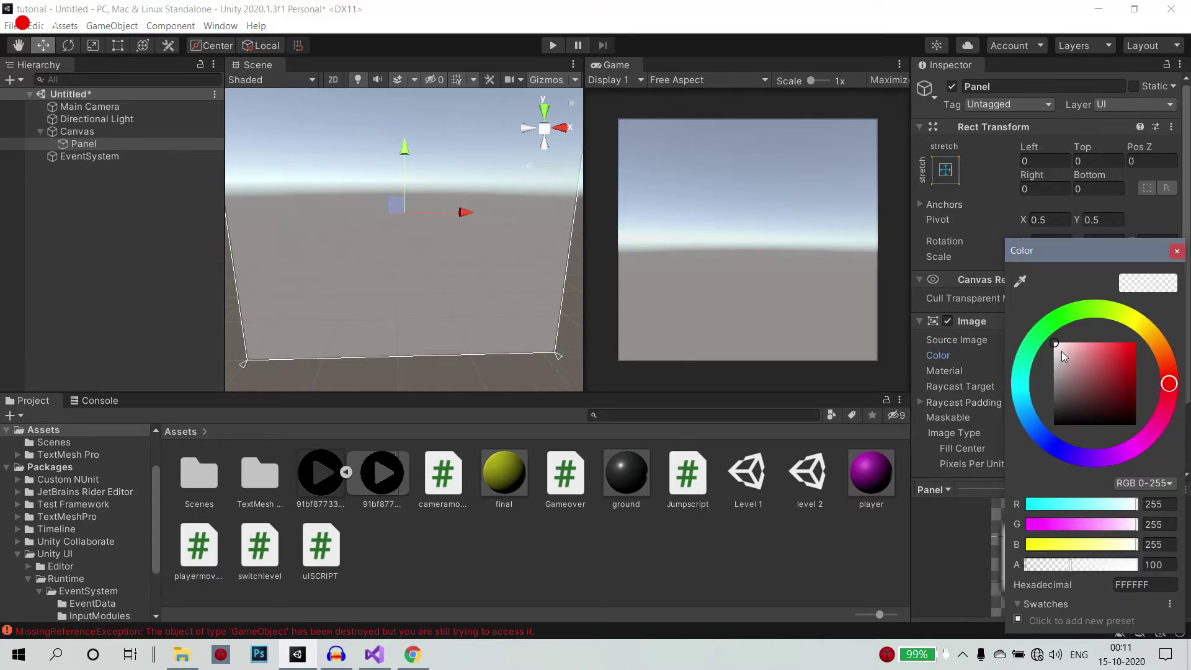
drag(1062, 352, 1153, 333)
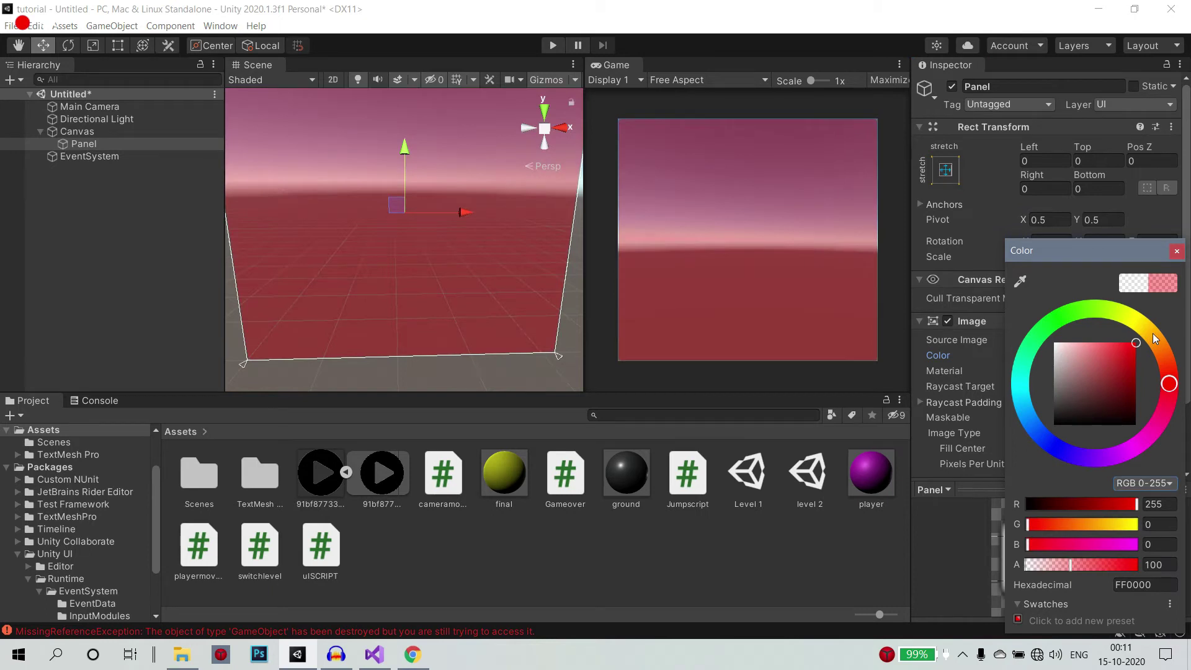
click(1113, 345)
drag(1114, 345, 1108, 344)
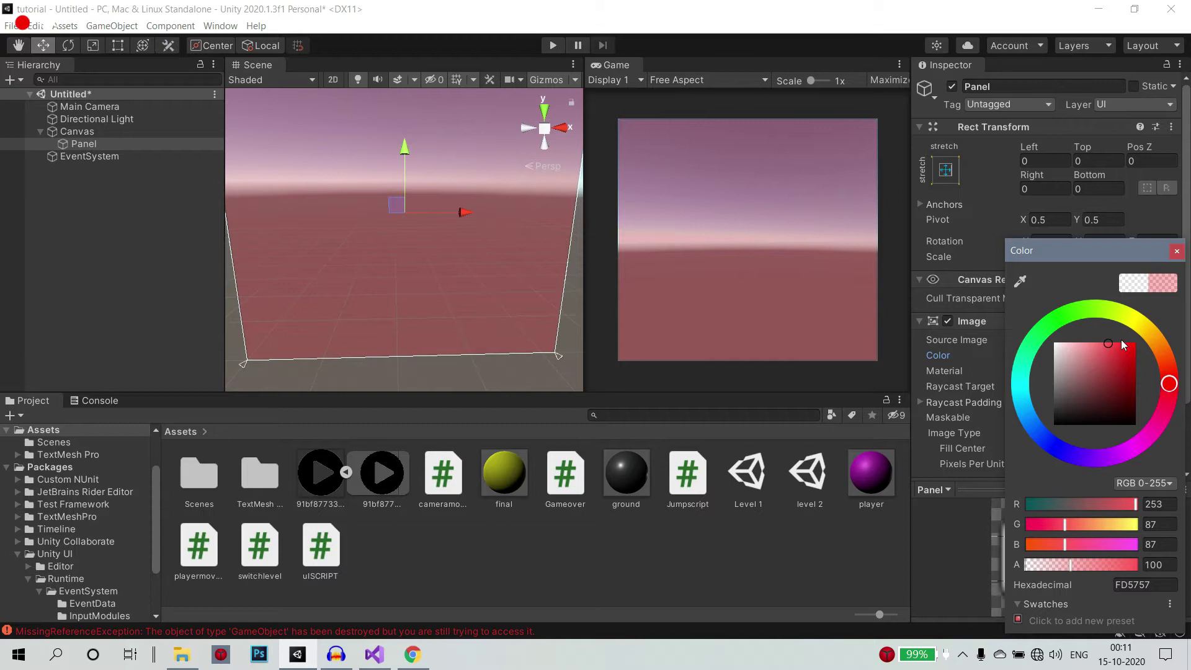
click(1122, 343)
click(1178, 252)
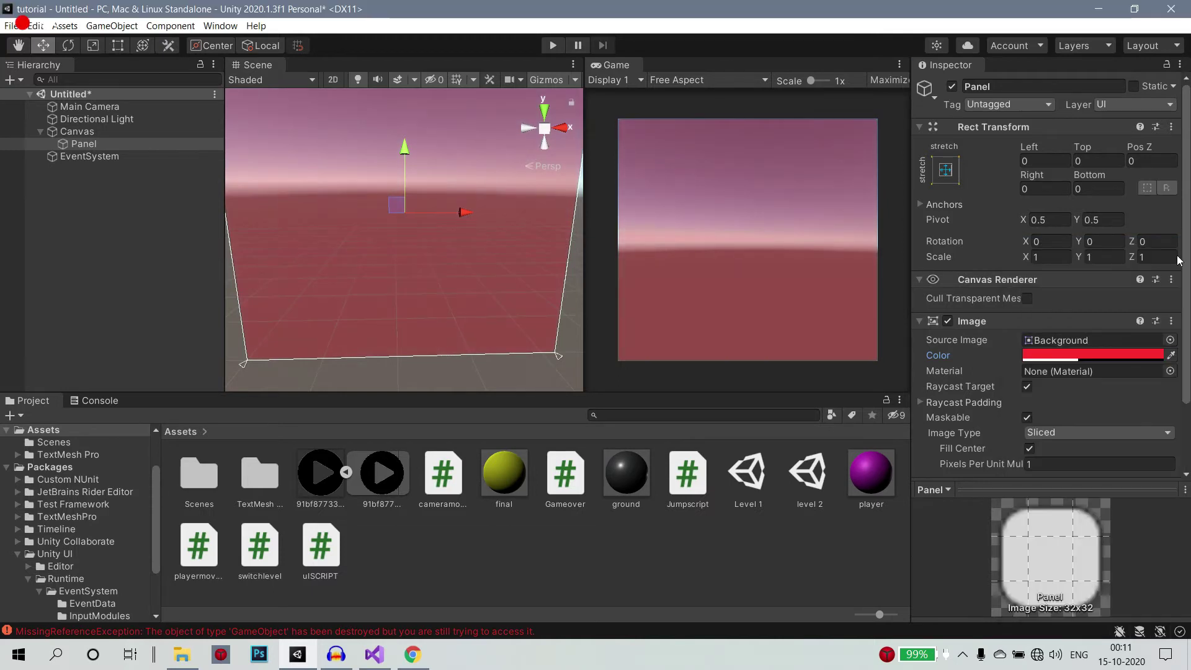
Make the panel's image colour fully opaque with alpha 255 and change it to the softer red EF5555.
click(1106, 356)
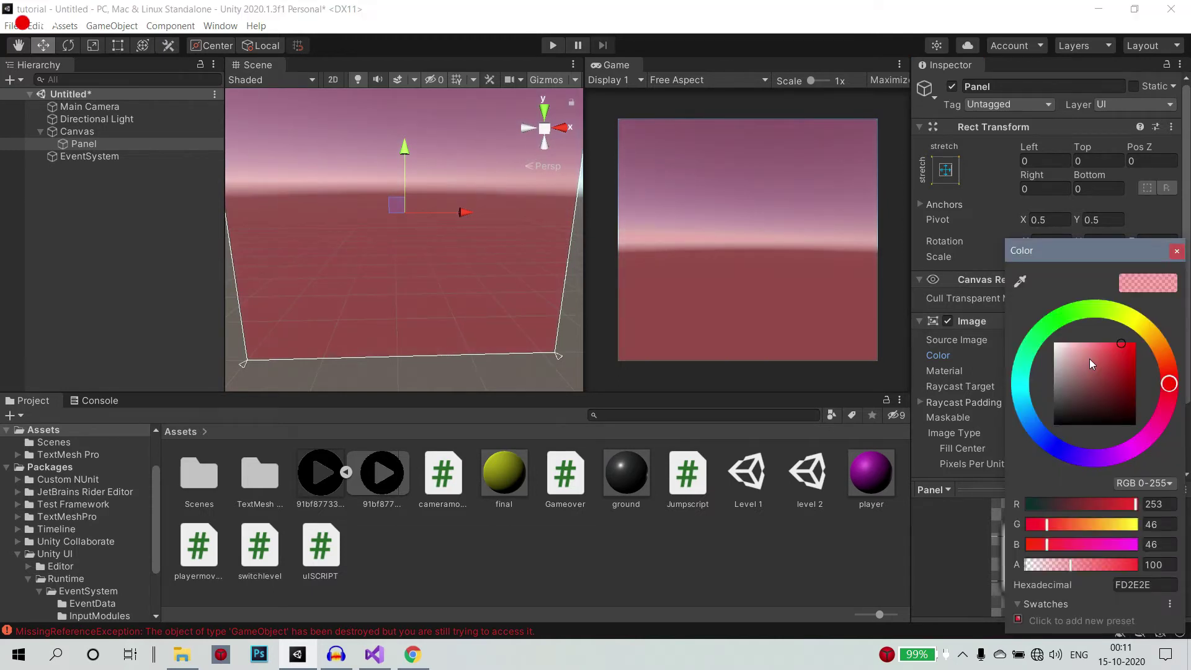
drag(1070, 566, 1146, 571)
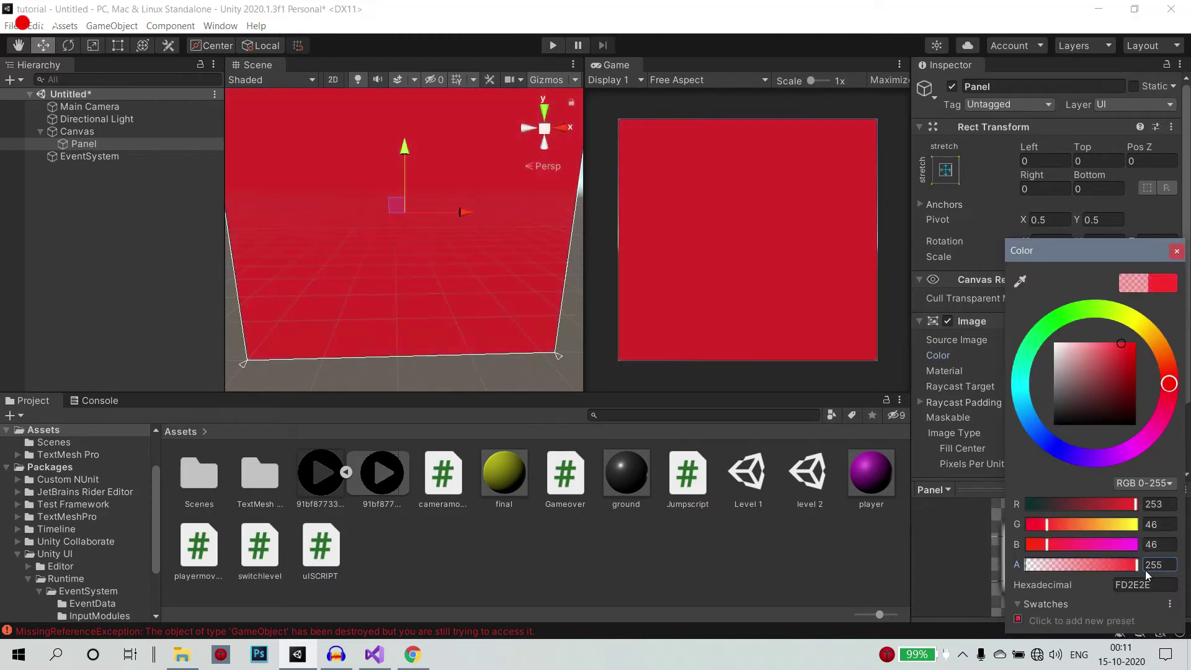
click(1108, 348)
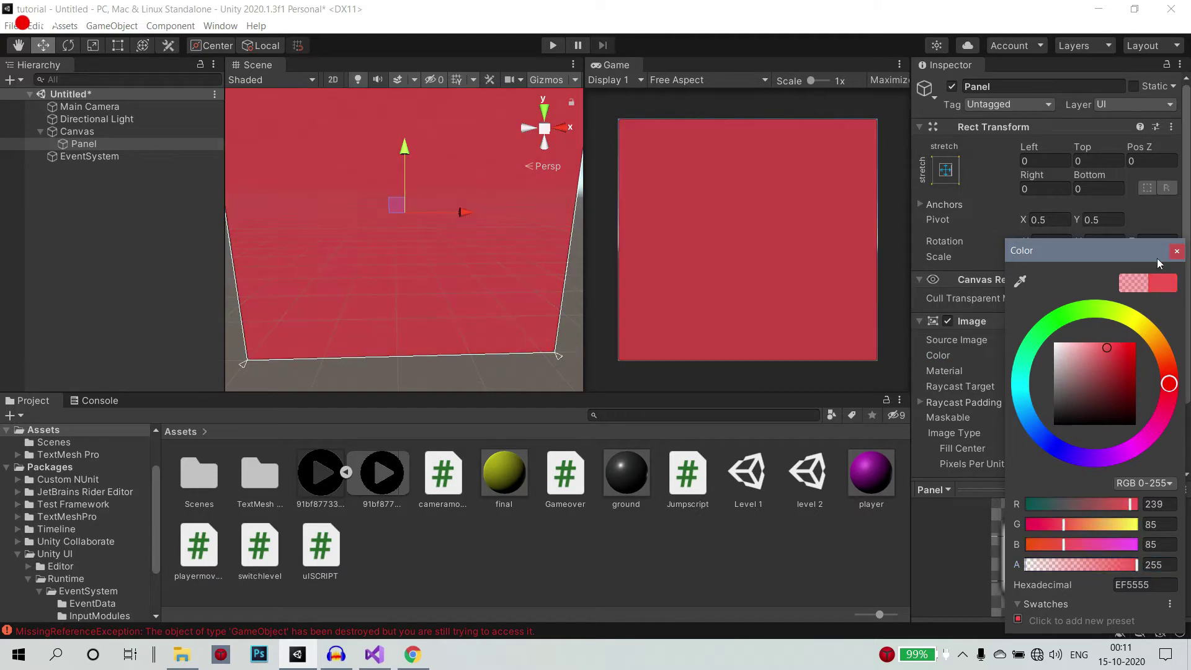
click(1177, 250)
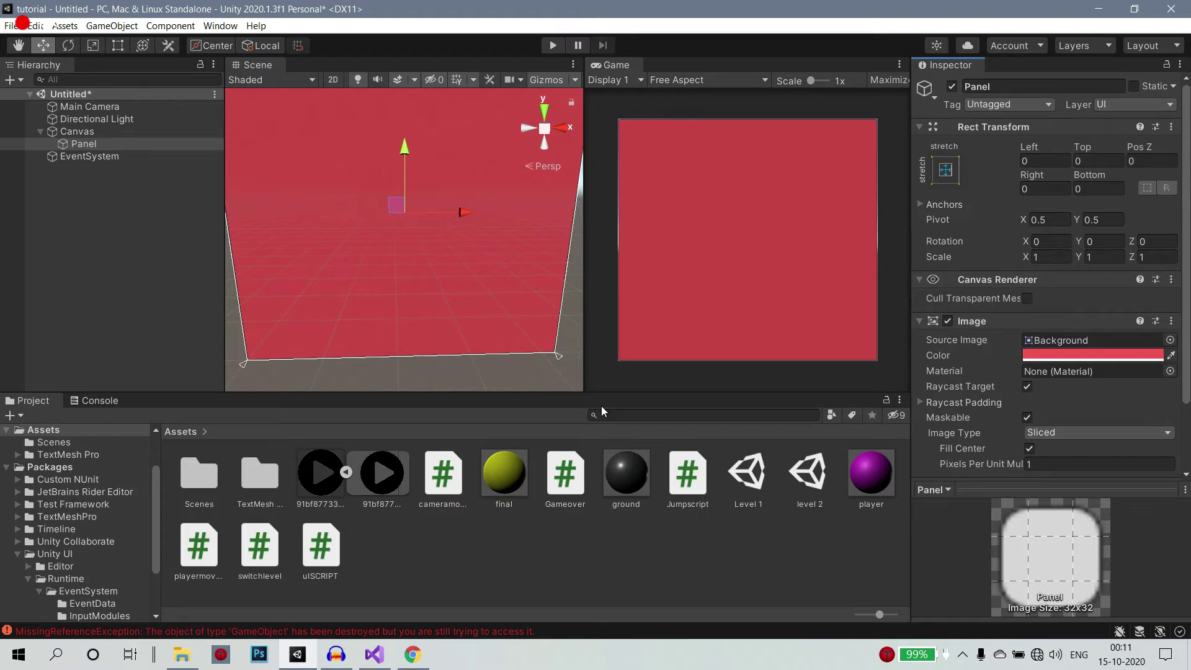
Add a UI button as a child of the panel and lower it to about Pos Y -14.
right_click(118, 144)
mouse_move(149, 390)
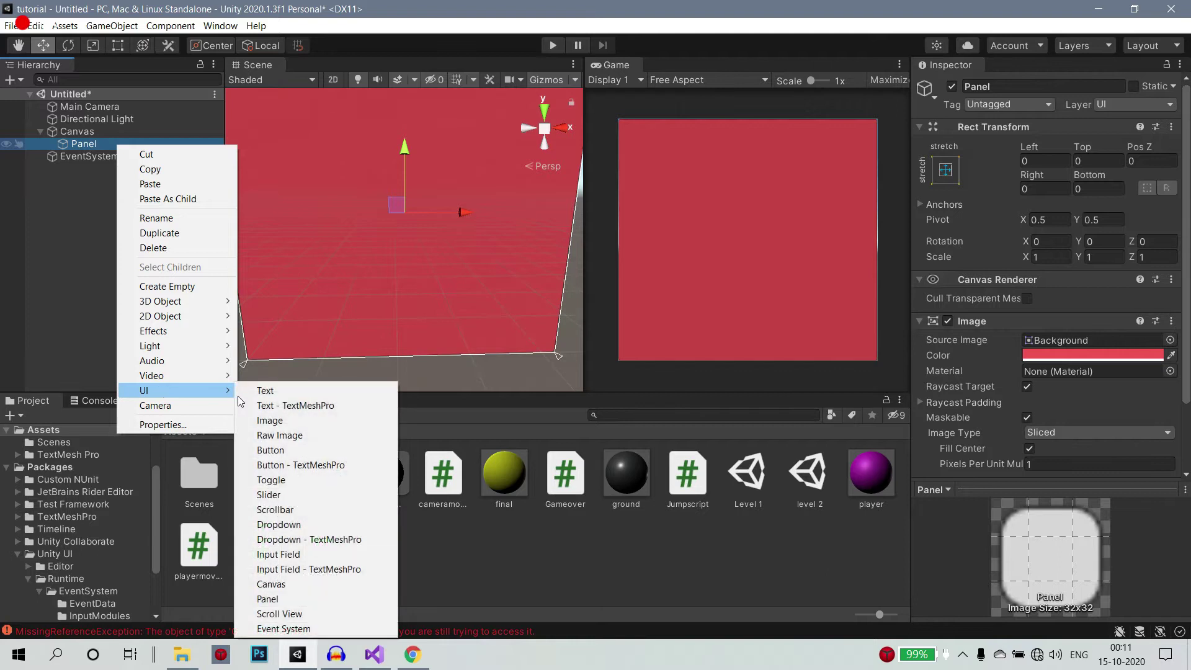
click(278, 457)
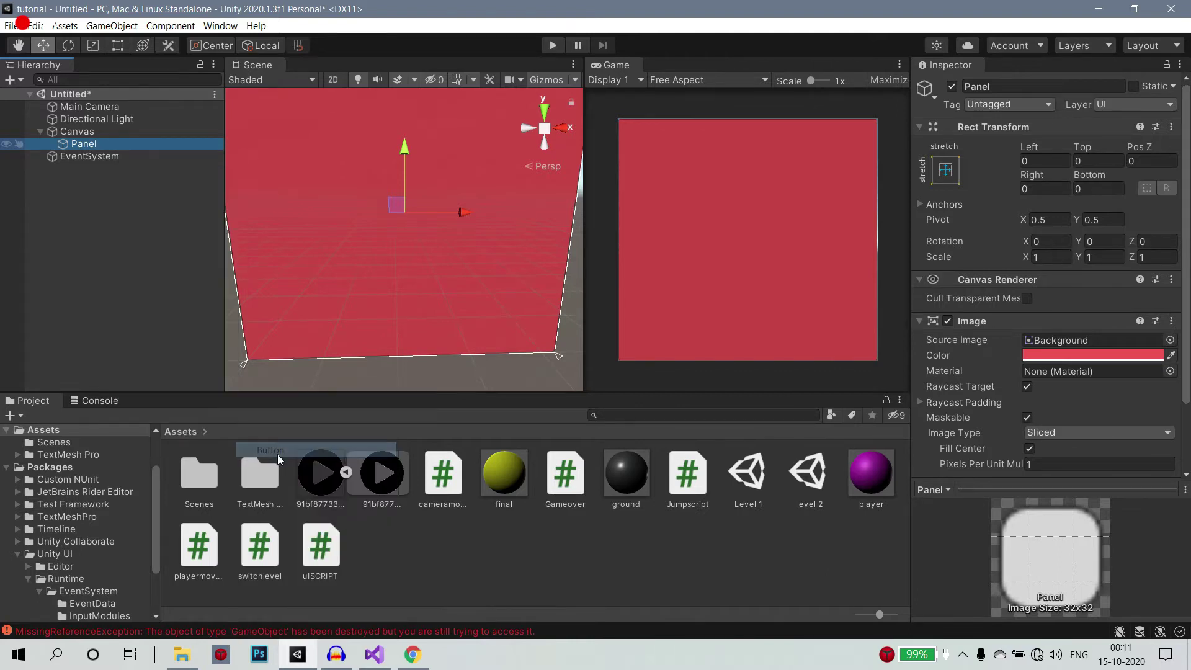
drag(400, 189, 404, 166)
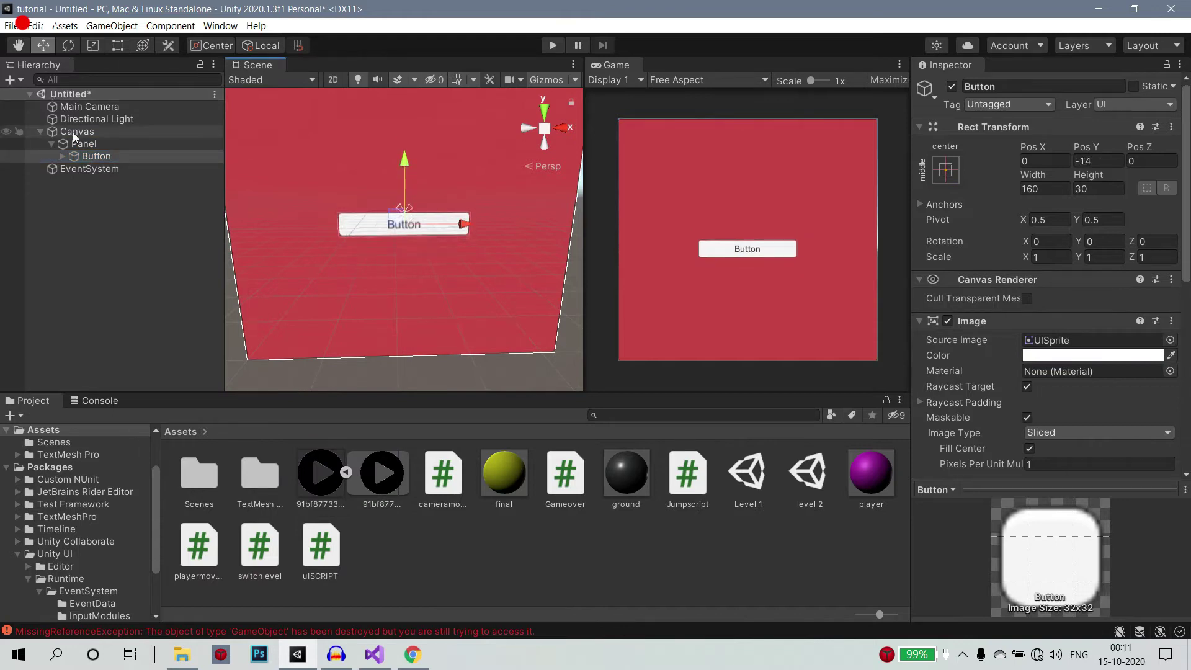
Add a TextMeshPro text under the panel and place it above the button at about Pos X 16.8, Pos Y 67.
right_click(87, 147)
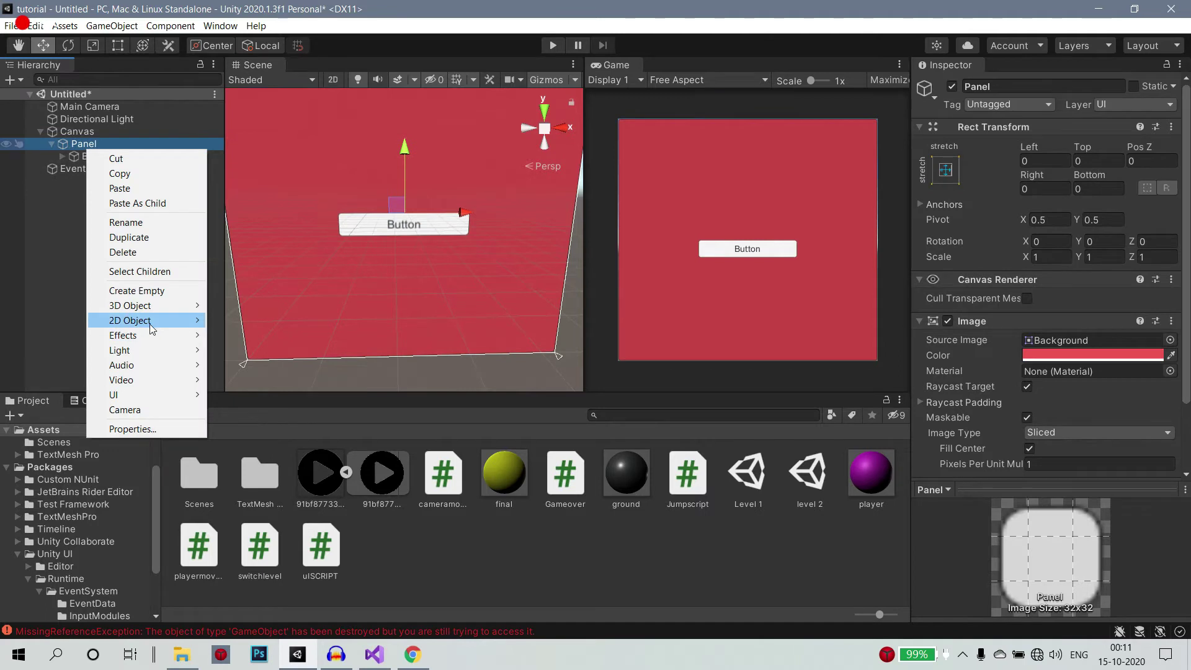
mouse_move(141, 393)
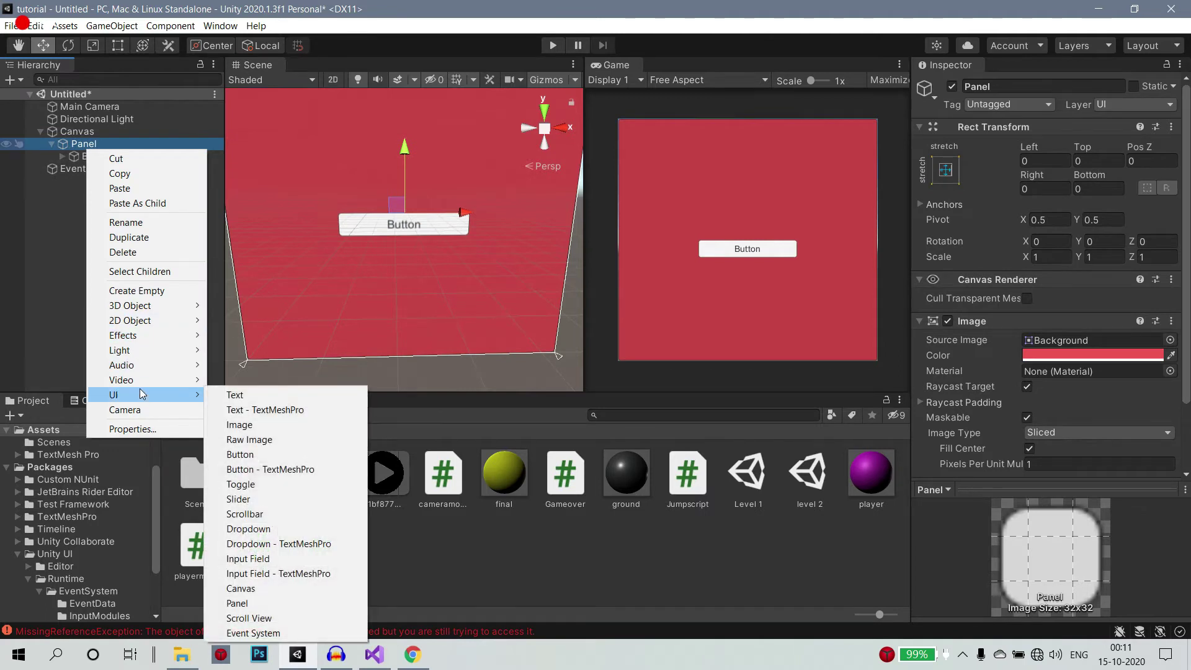
click(280, 410)
drag(405, 149, 407, 88)
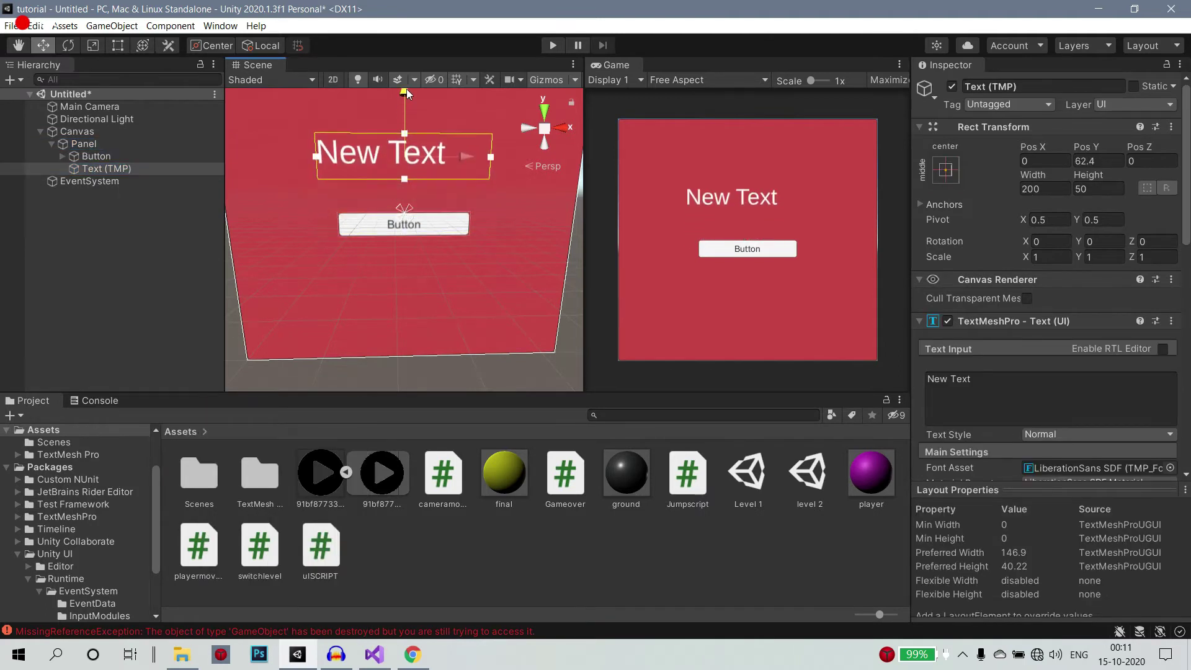
drag(466, 152, 479, 153)
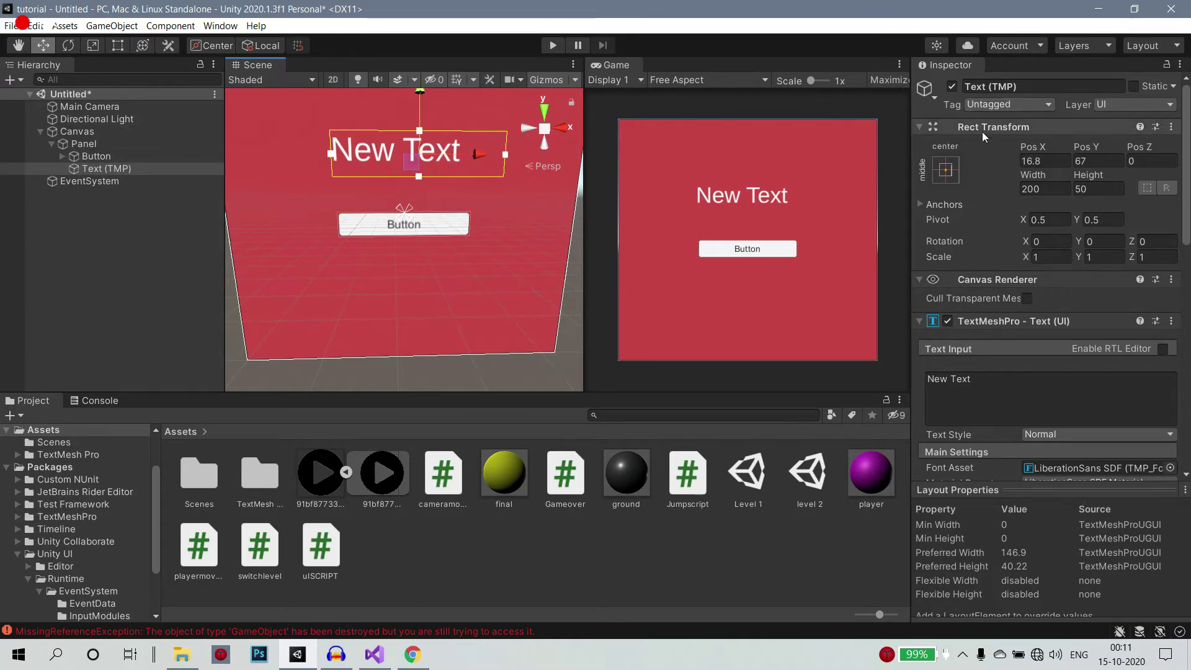
Change the text content to "GAME OVER" and widen its text box on both sides so it fits on one line.
click(988, 380)
drag(900, 395, 900, 392)
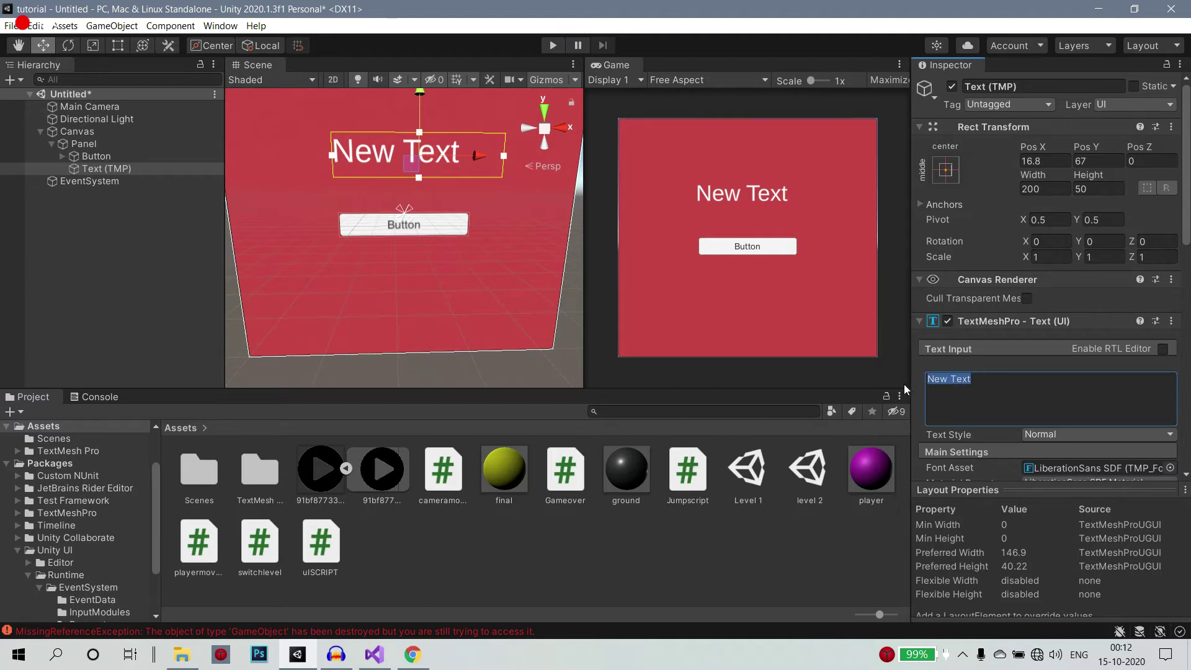
text(GAME OVER)
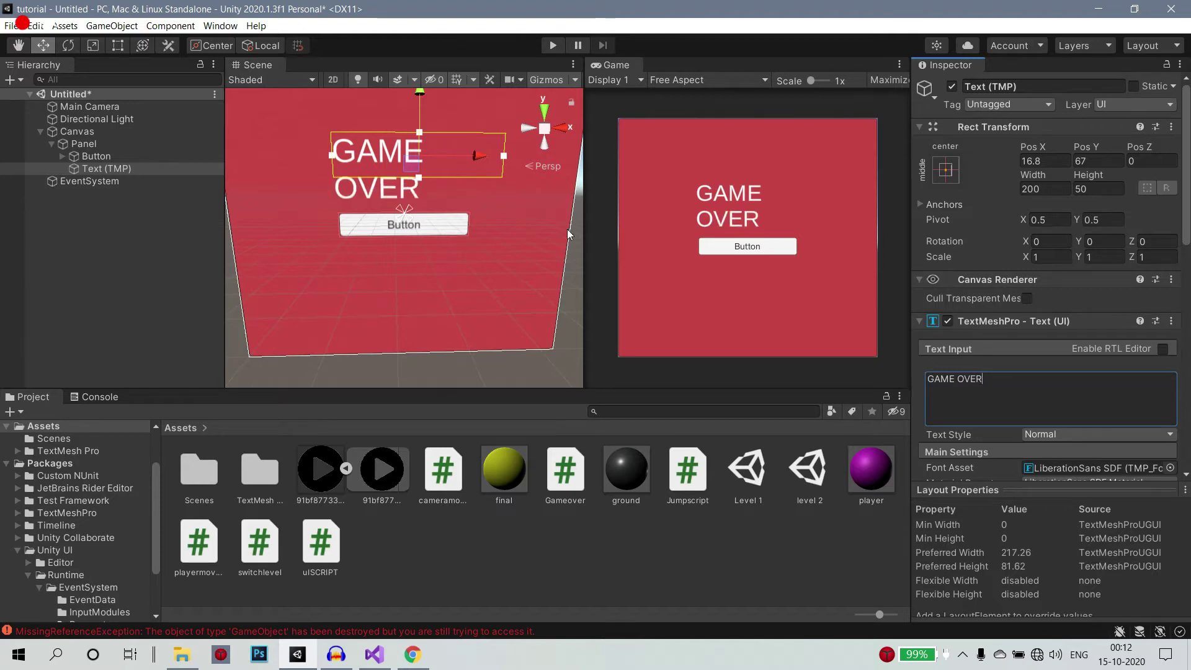
click(475, 114)
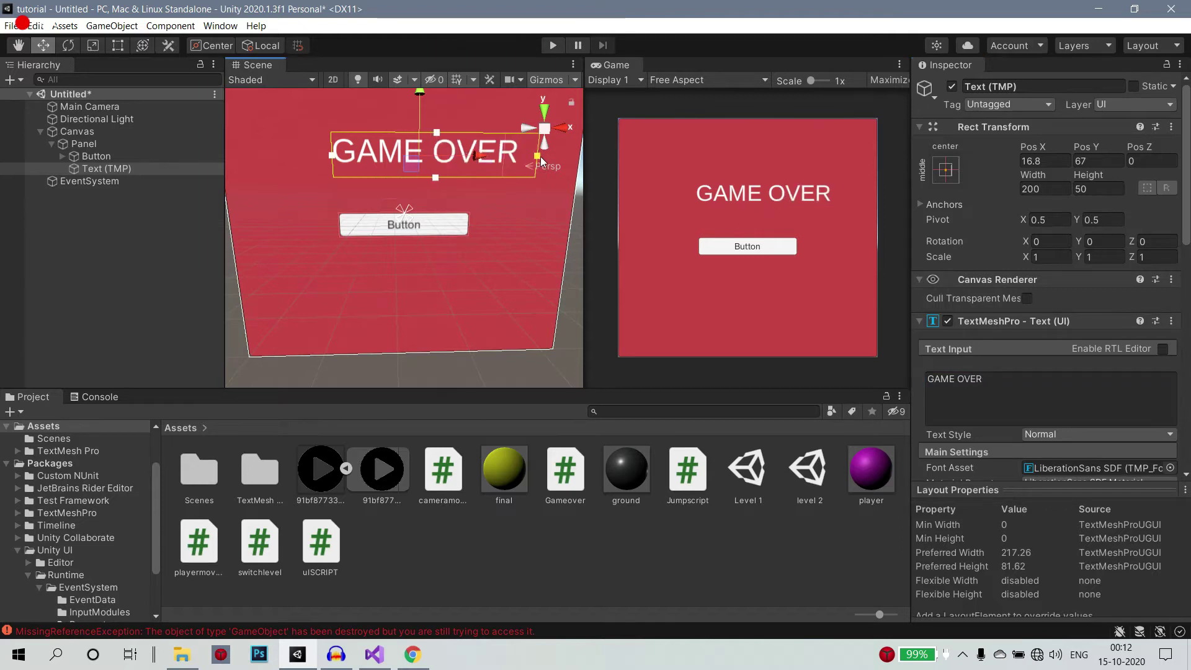
drag(330, 155, 296, 161)
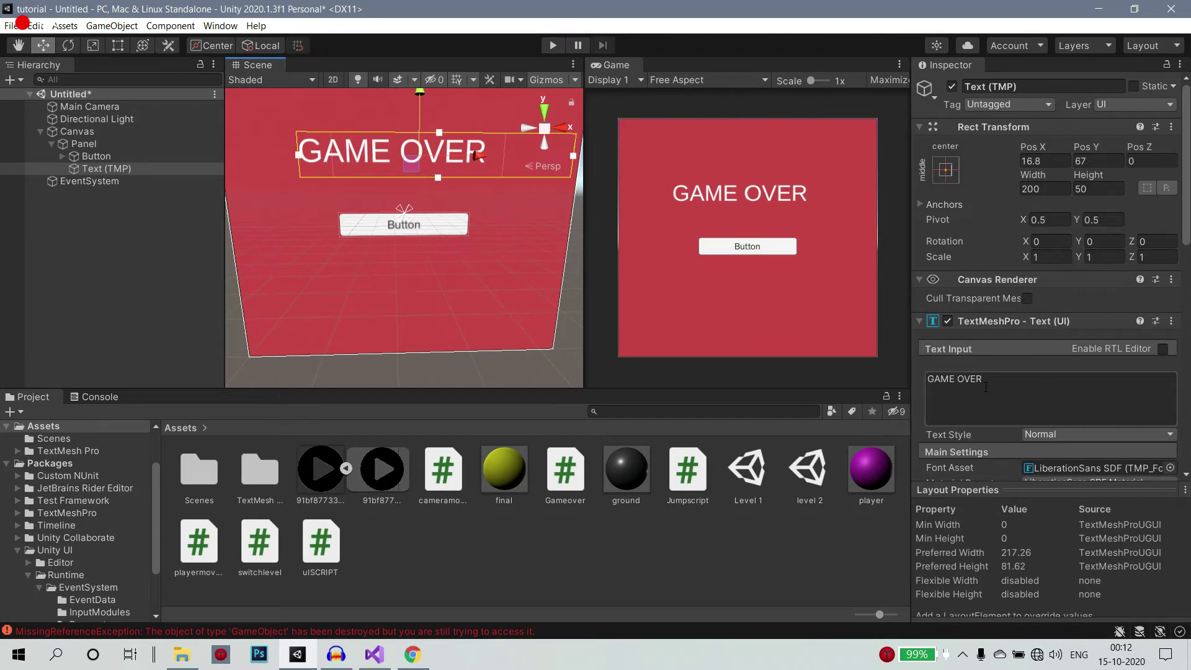
Set the vertex colour of the GAME OVER text to green, hex 23F13A.
scroll(985, 386, down, 10)
click(1053, 275)
mouse_move(1079, 354)
mouse_down()
mouse_move(1088, 359)
mouse_move(1047, 414)
mouse_move(1042, 455)
mouse_move(1127, 333)
mouse_move(1071, 350)
mouse_move(1097, 341)
mouse_move(1050, 324)
mouse_move(1124, 347)
mouse_up()
click(1102, 362)
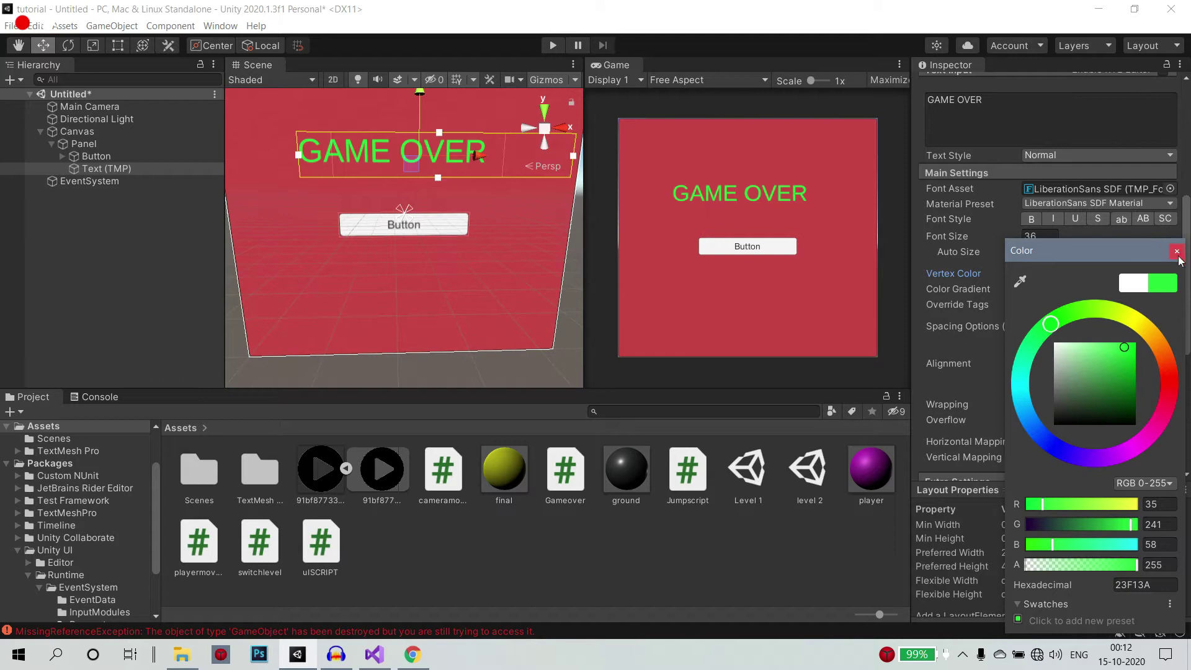
click(1179, 250)
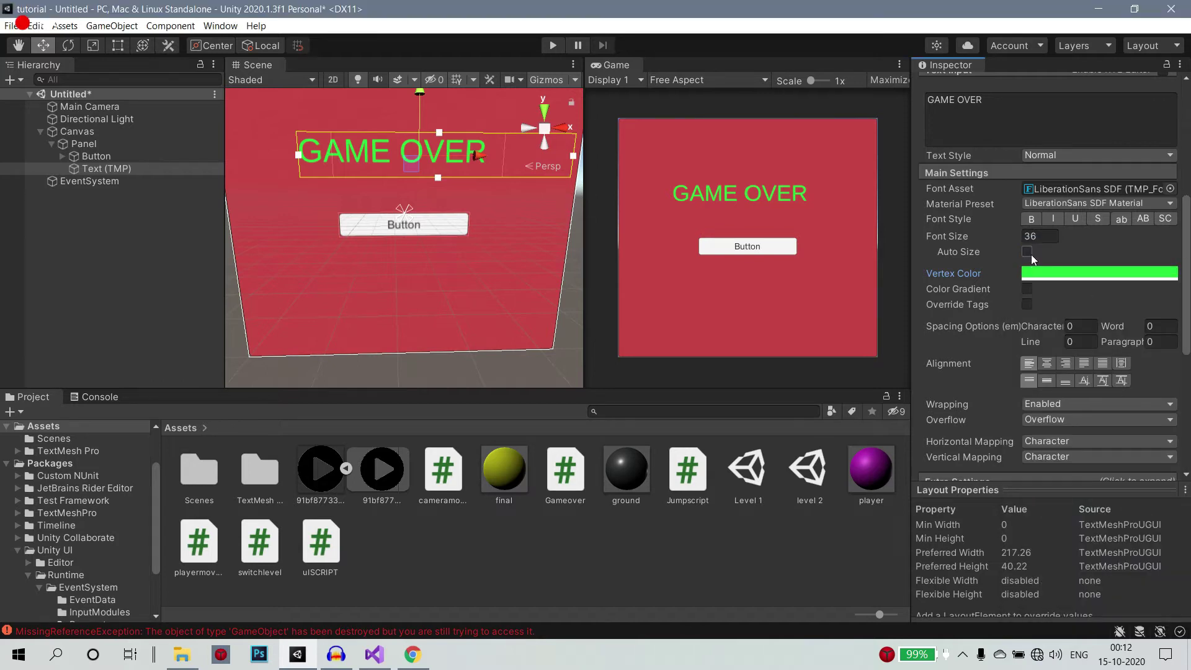
Enable Auto Size and bold for the GAME OVER text, and shift it left to centre it on the panel.
click(1027, 252)
click(1032, 219)
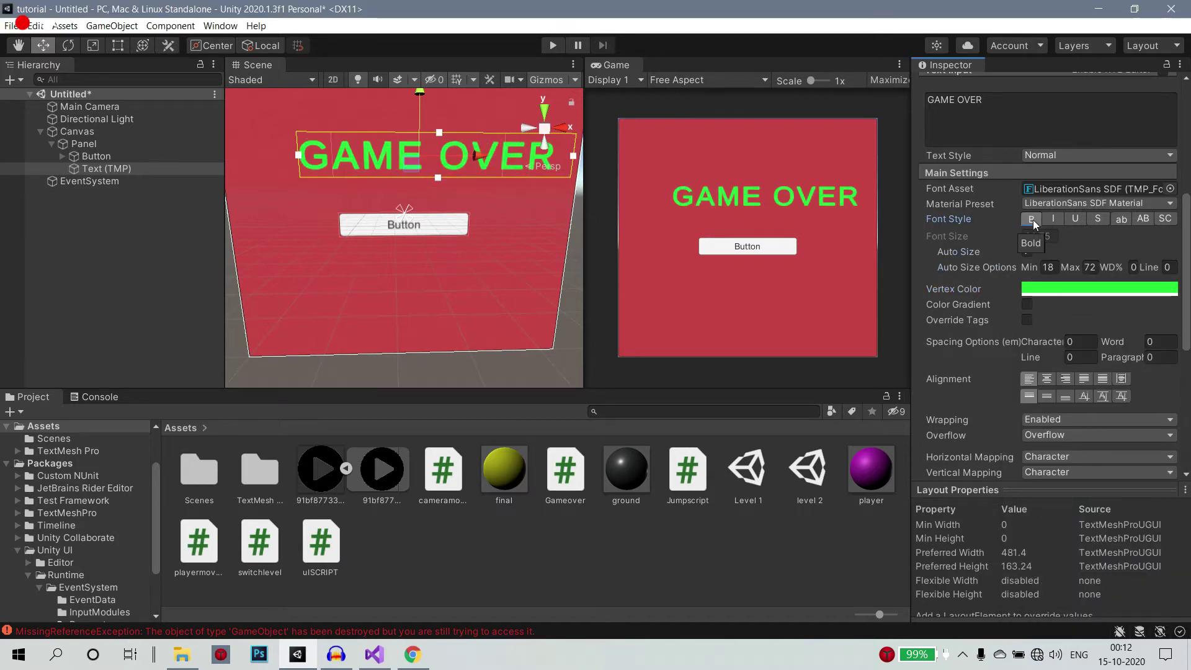
drag(484, 159, 463, 155)
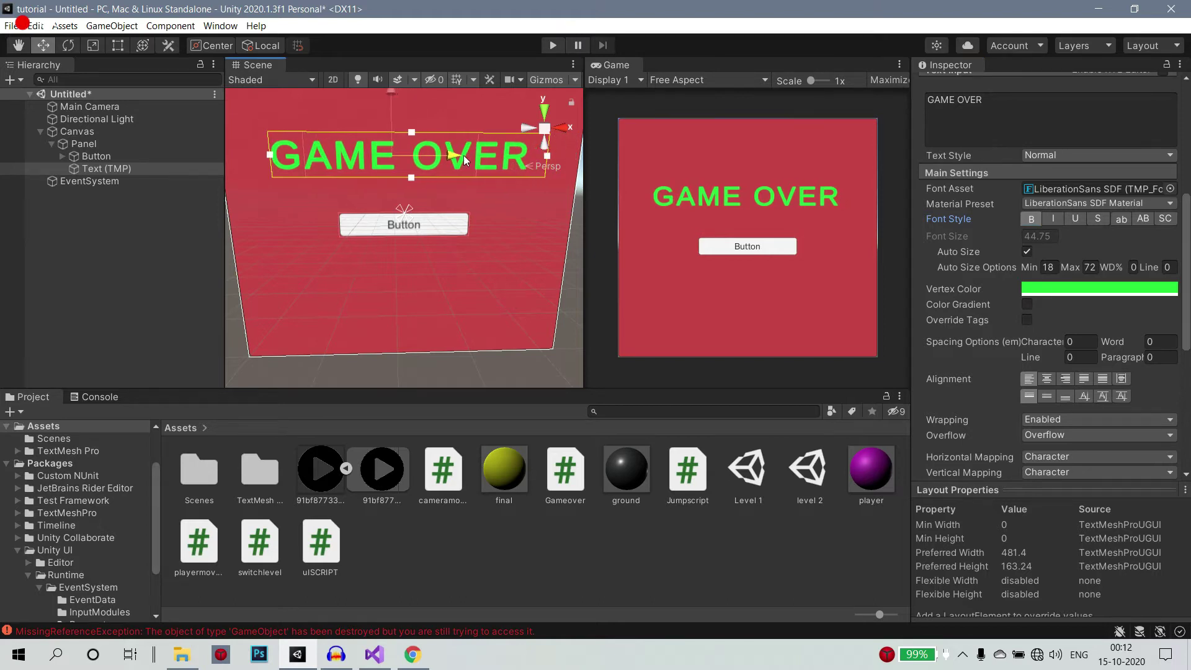
Assign the black play-icon sprite from the project assets as the button's source image.
click(426, 228)
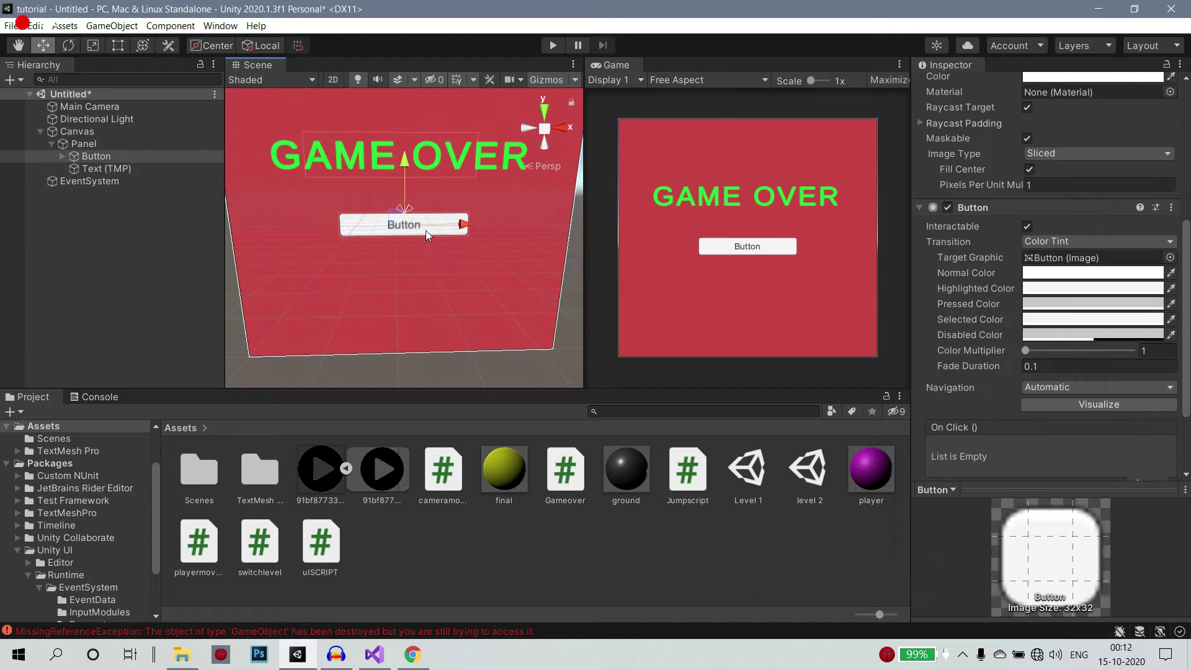
scroll(1097, 360, down, 3)
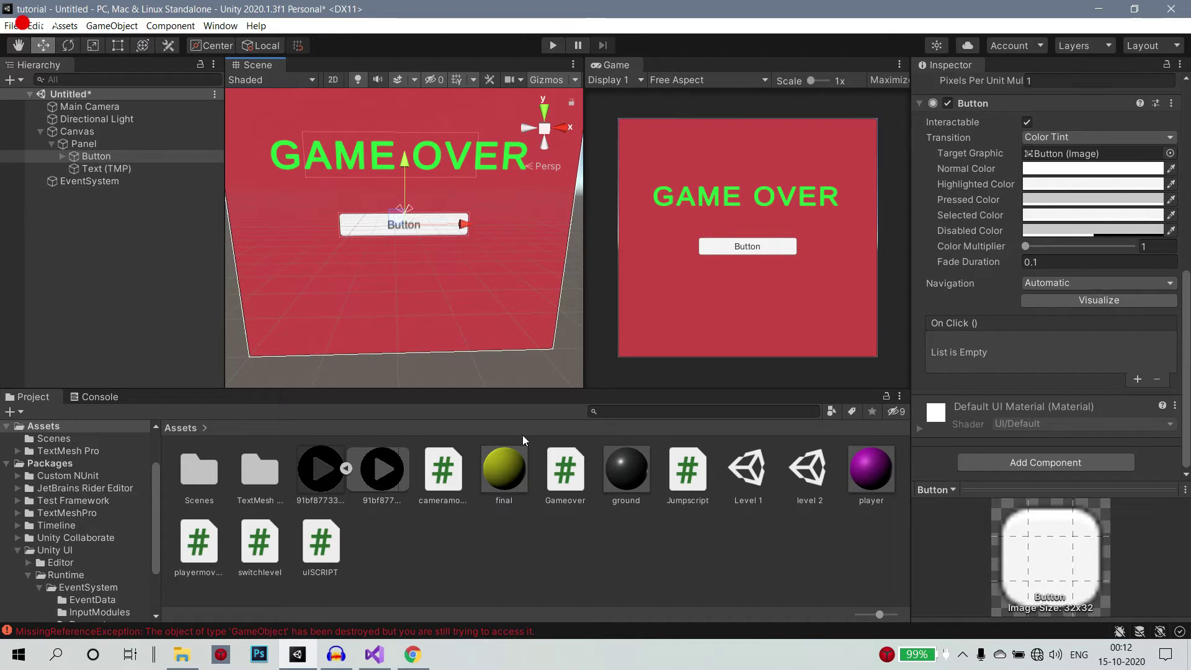
click(128, 159)
scroll(1121, 348, up, 10)
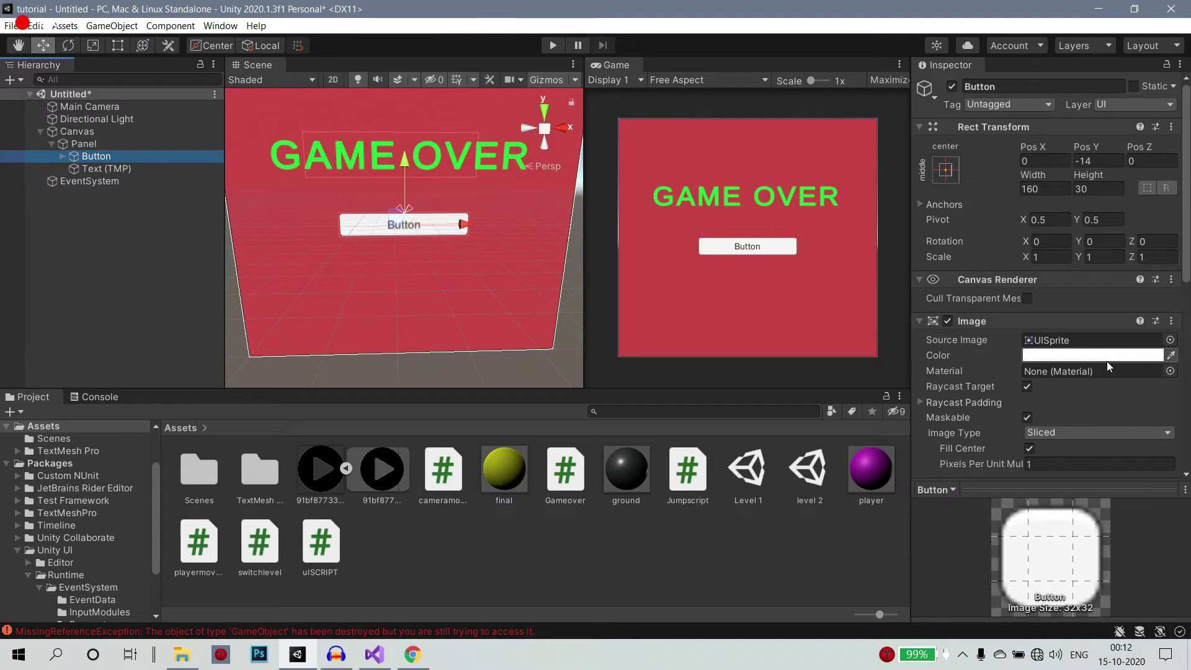
click(339, 478)
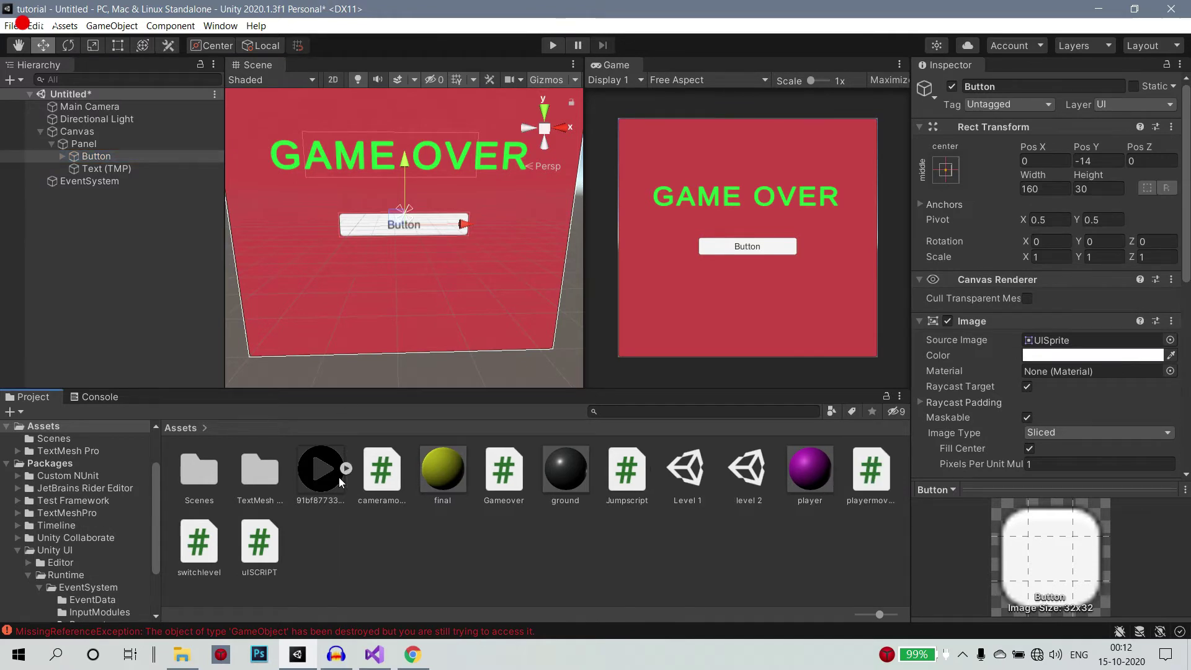
drag(321, 471, 1089, 345)
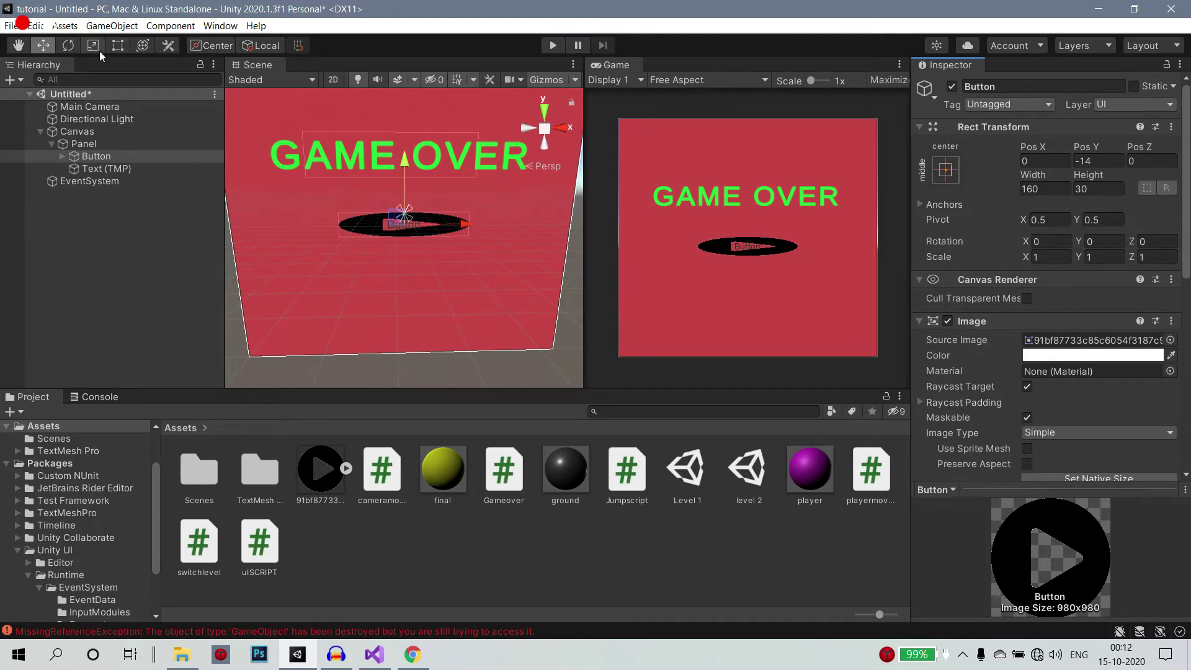
Enlarge the play button to scale about 1.24 and height about 147, positioned below the title at about Pos Y -58.
drag(405, 191, 404, 203)
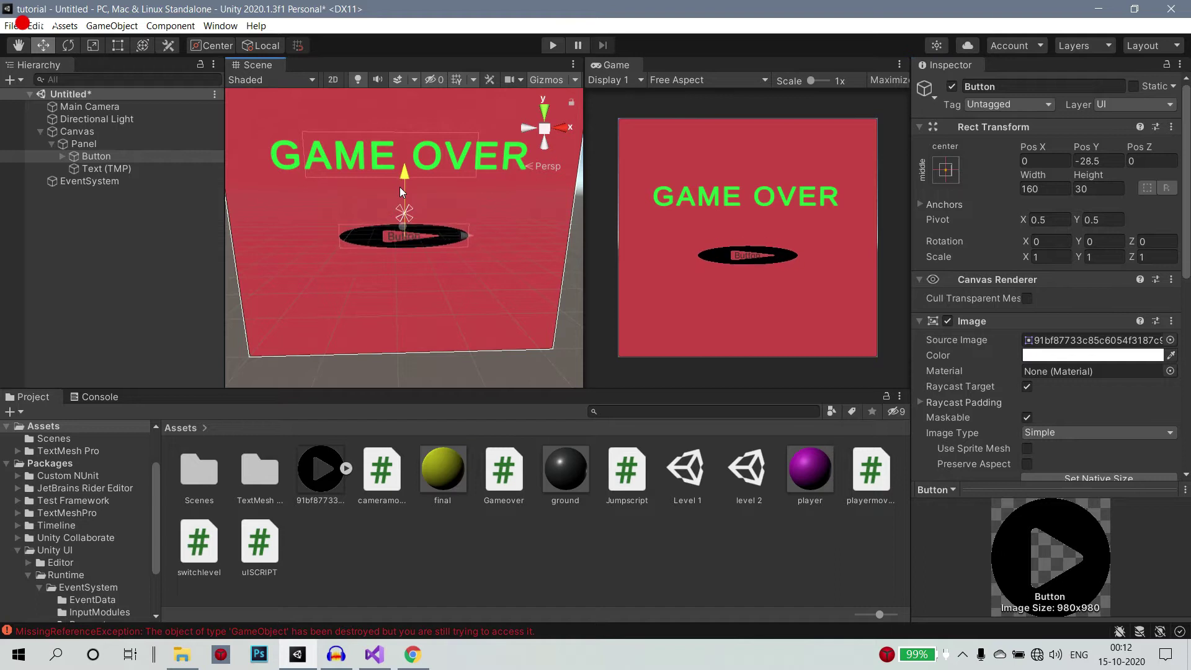
click(99, 49)
drag(405, 237, 416, 354)
click(117, 45)
drag(431, 285, 429, 246)
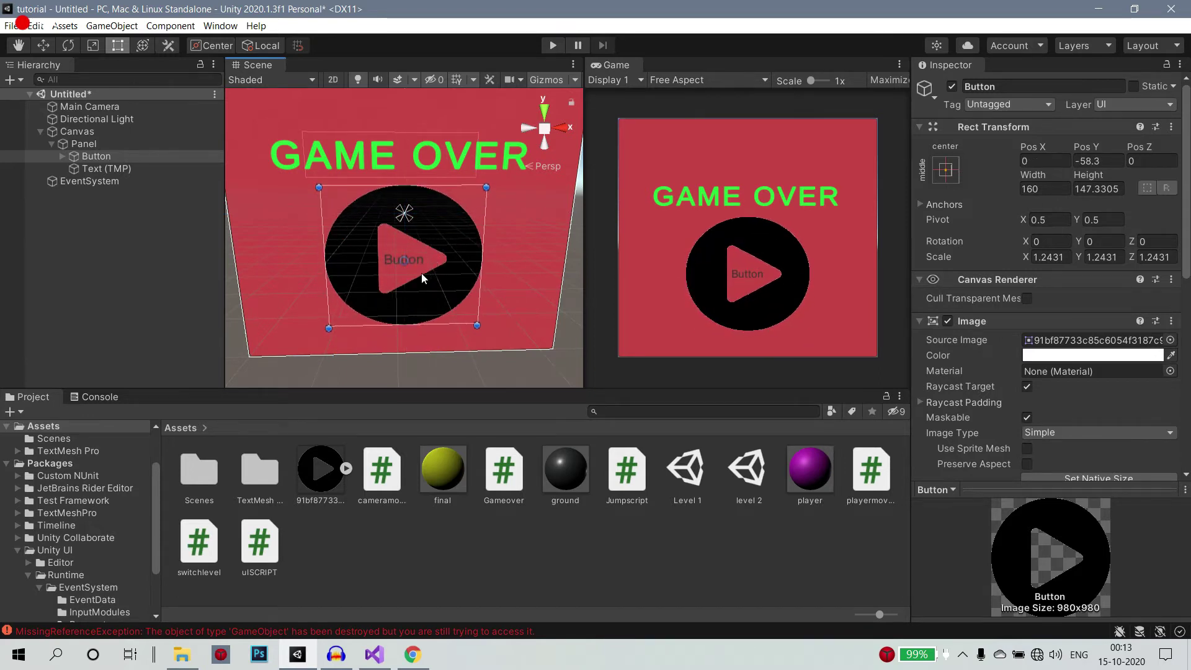
Move the GAME OVER text slightly higher above the play button, and reselect the button.
click(103, 168)
click(43, 45)
drag(391, 103, 392, 92)
click(94, 155)
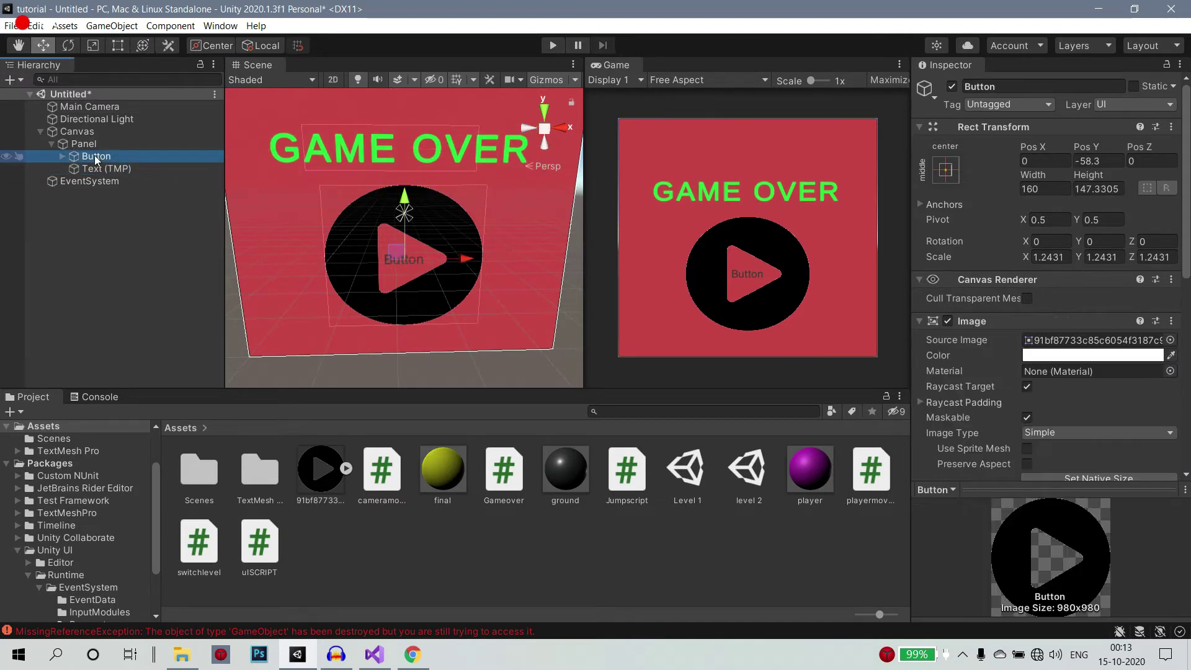
Move the button's text label down below the play icon, to about Top 87.3 and Bottom -87.3.
click(62, 156)
click(105, 169)
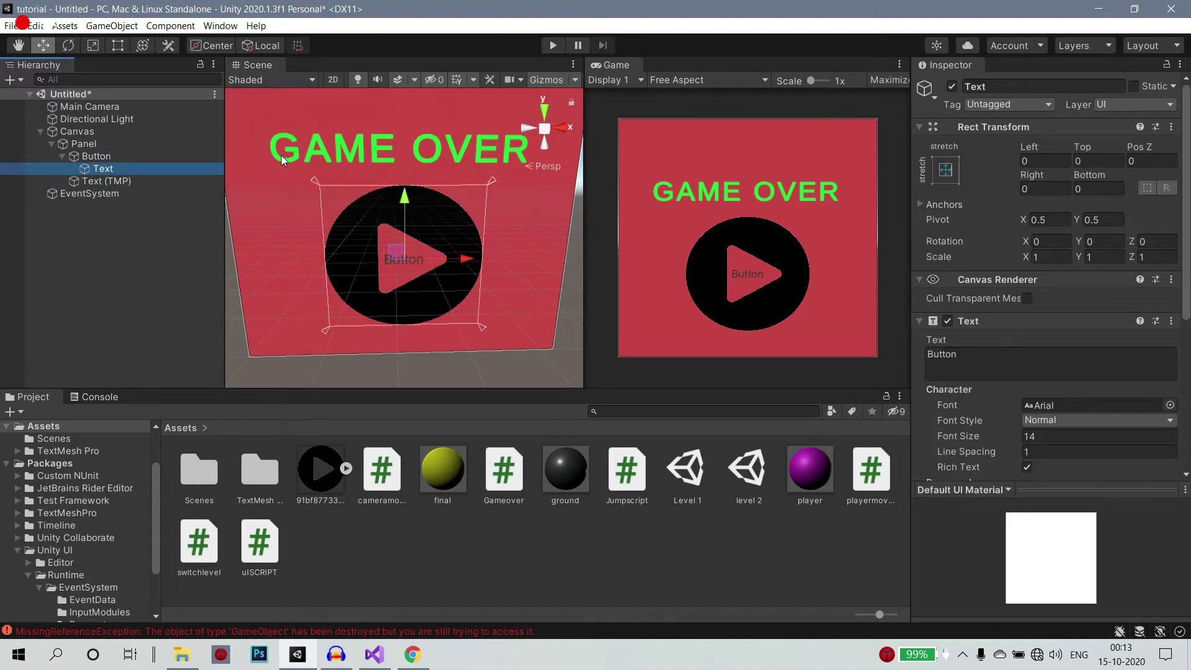
drag(405, 208, 408, 289)
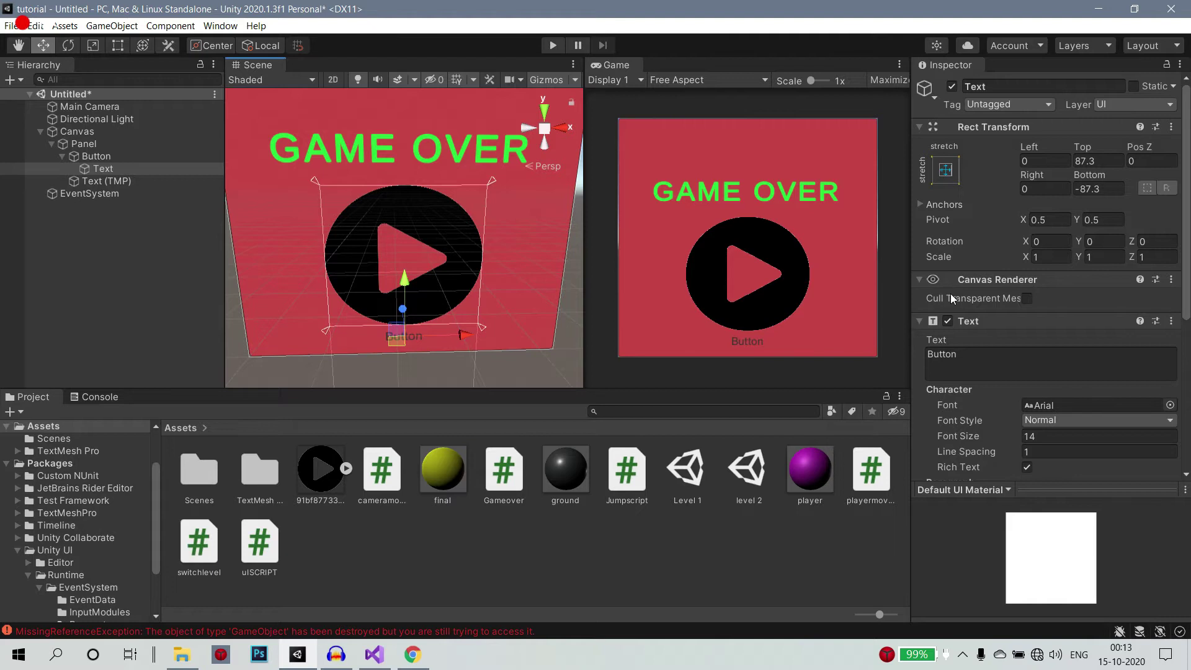
Change the button label's text to PLAY AGAIN and shift it slightly right to about Left 6.
double_click(942, 354)
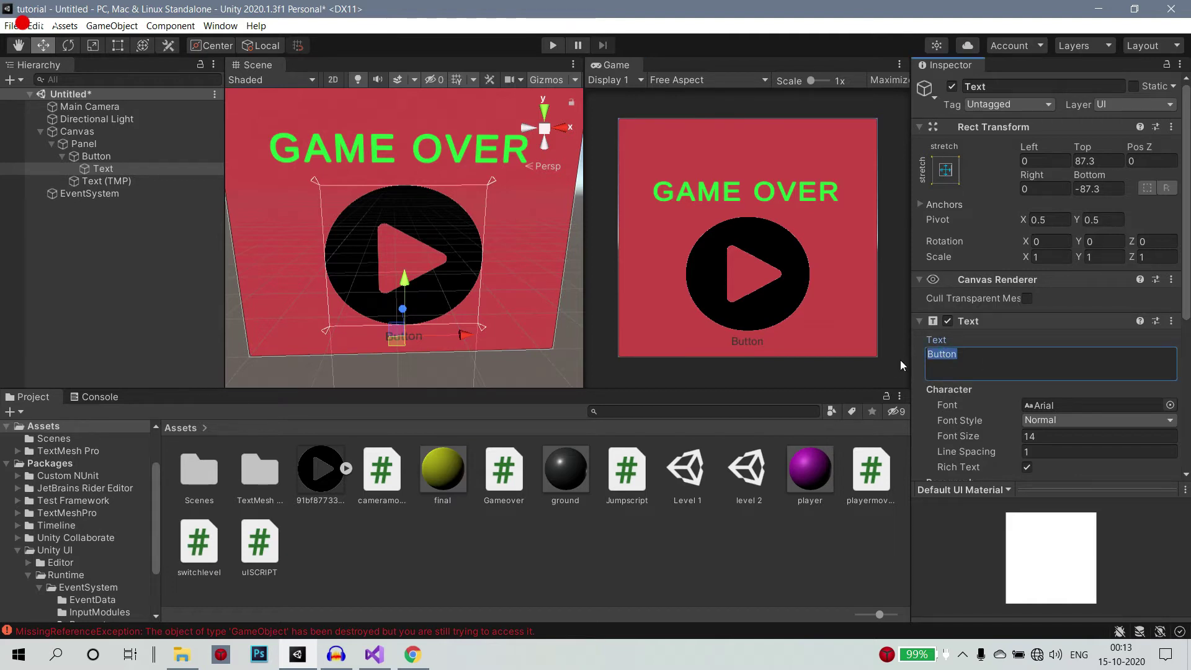
text(p)
key(BackSpace)
text(PLAY AGAIN)
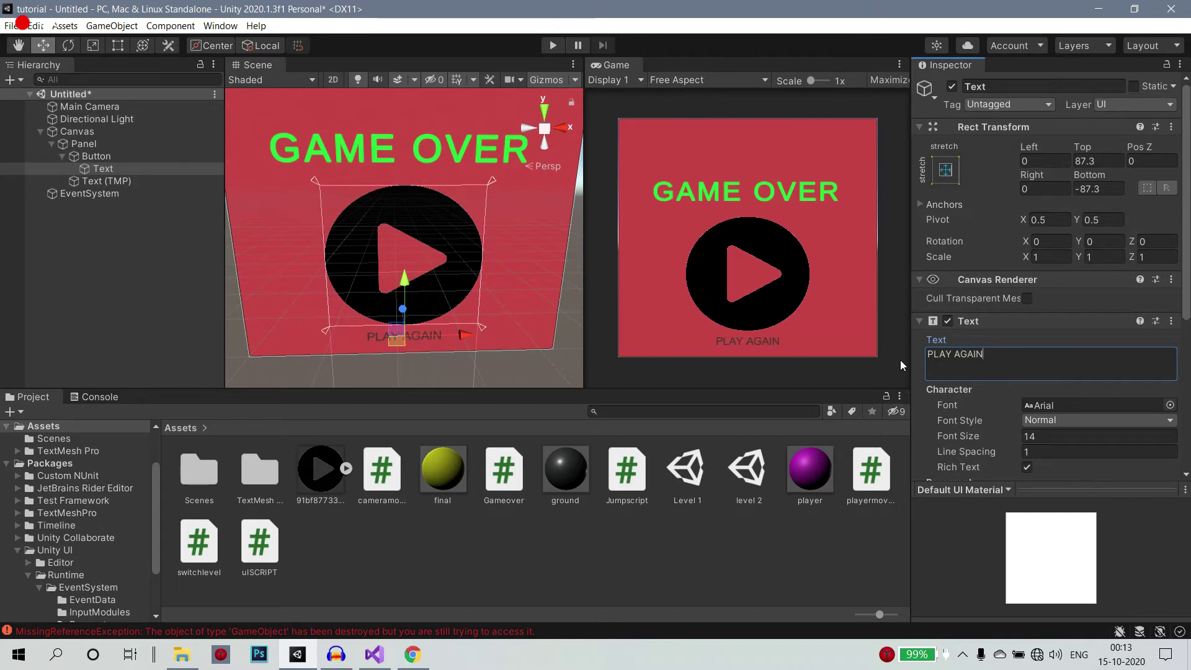
drag(468, 342, 475, 342)
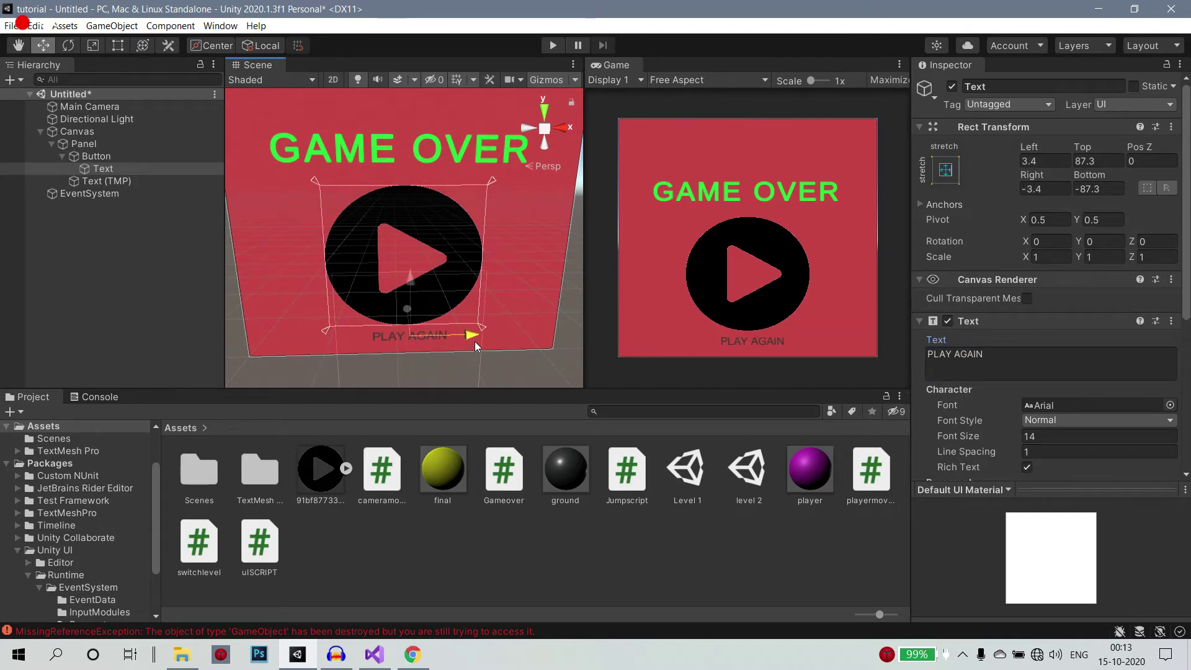
Set the PLAY AGAIN label's color to white (FFFFFF).
scroll(1040, 375, down, 5)
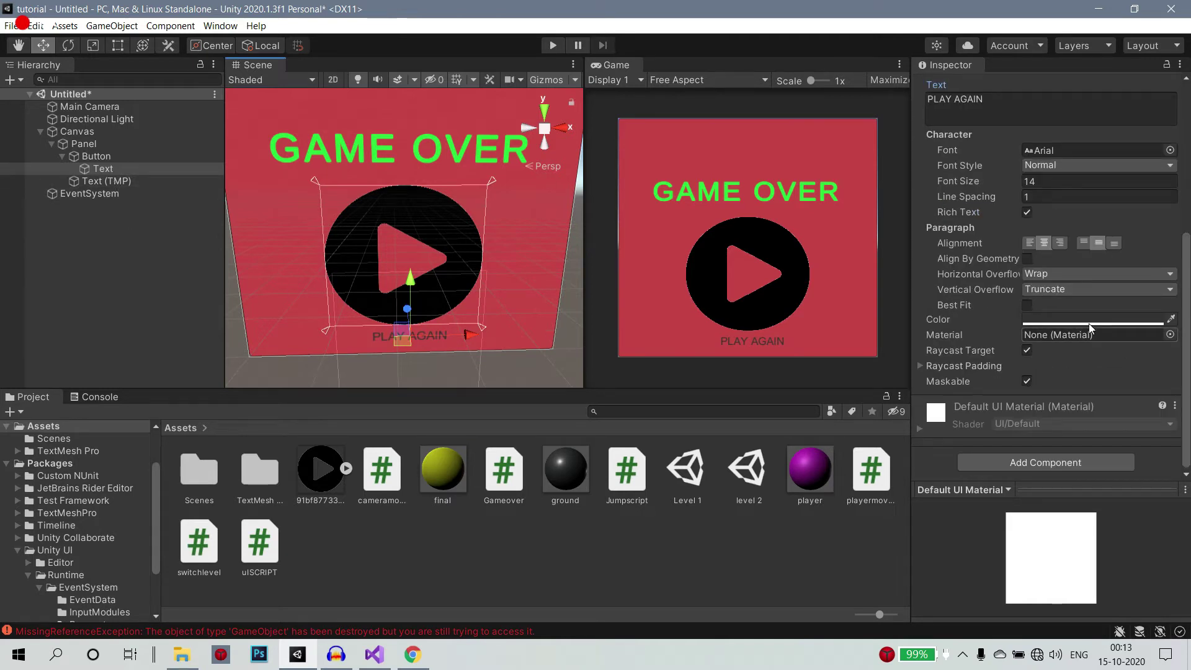
scroll(1062, 302, up, 5)
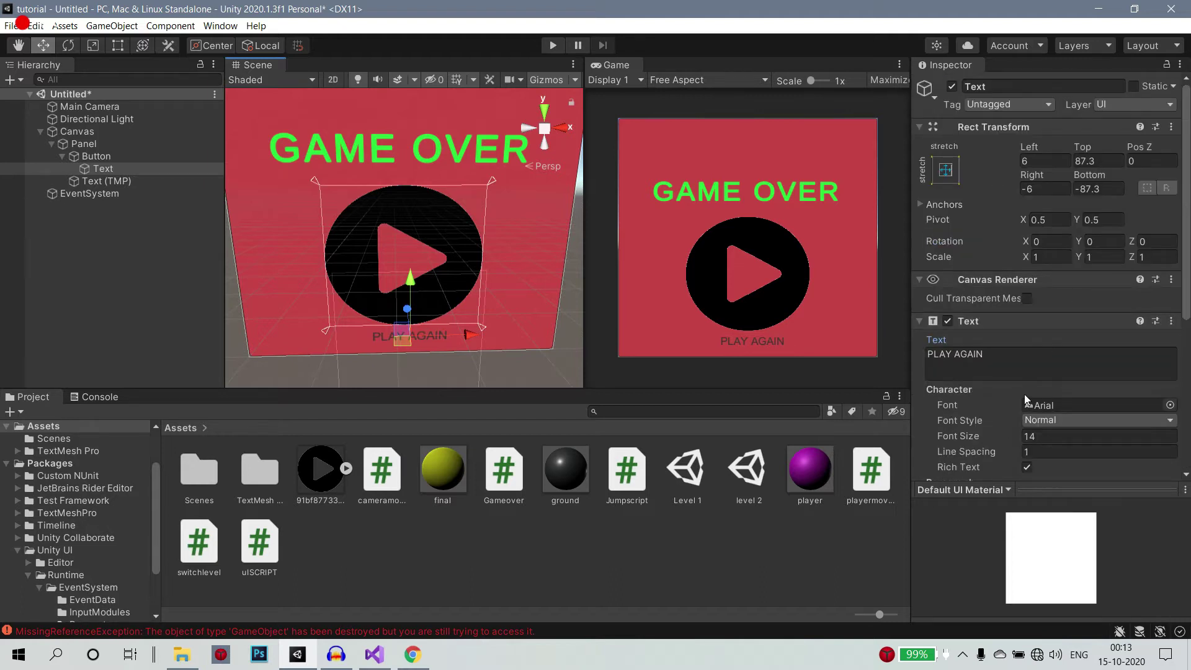
scroll(1033, 366, down, 3)
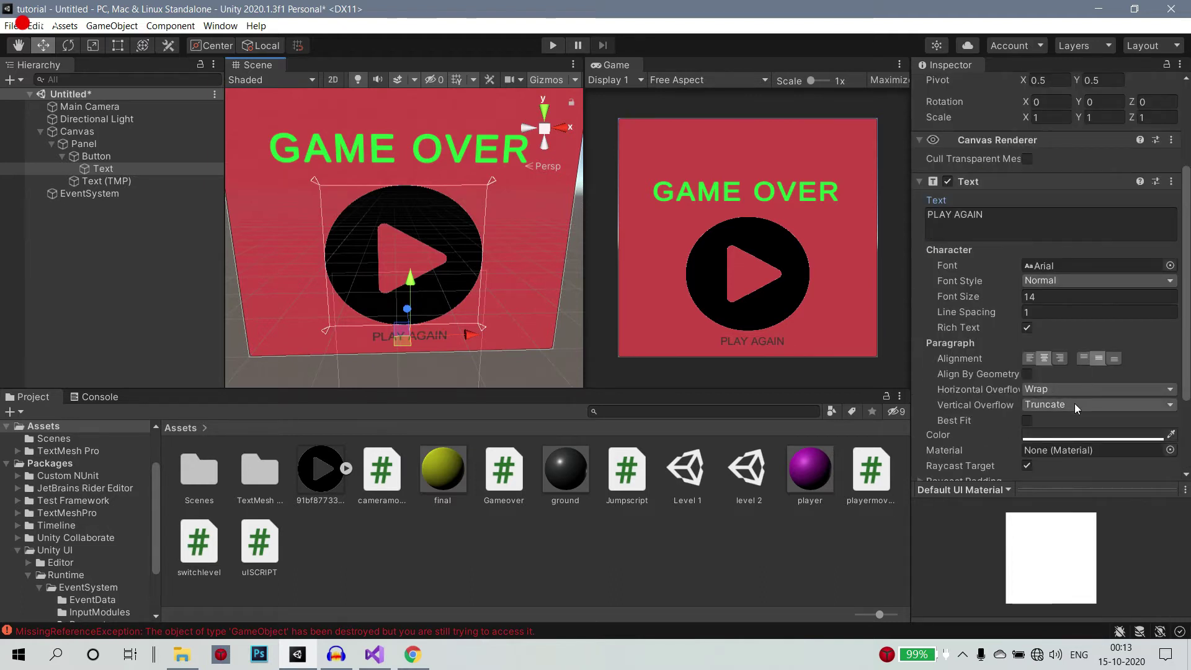
click(1070, 433)
mouse_move(1070, 427)
mouse_down()
mouse_move(1052, 353)
mouse_move(1029, 329)
mouse_up()
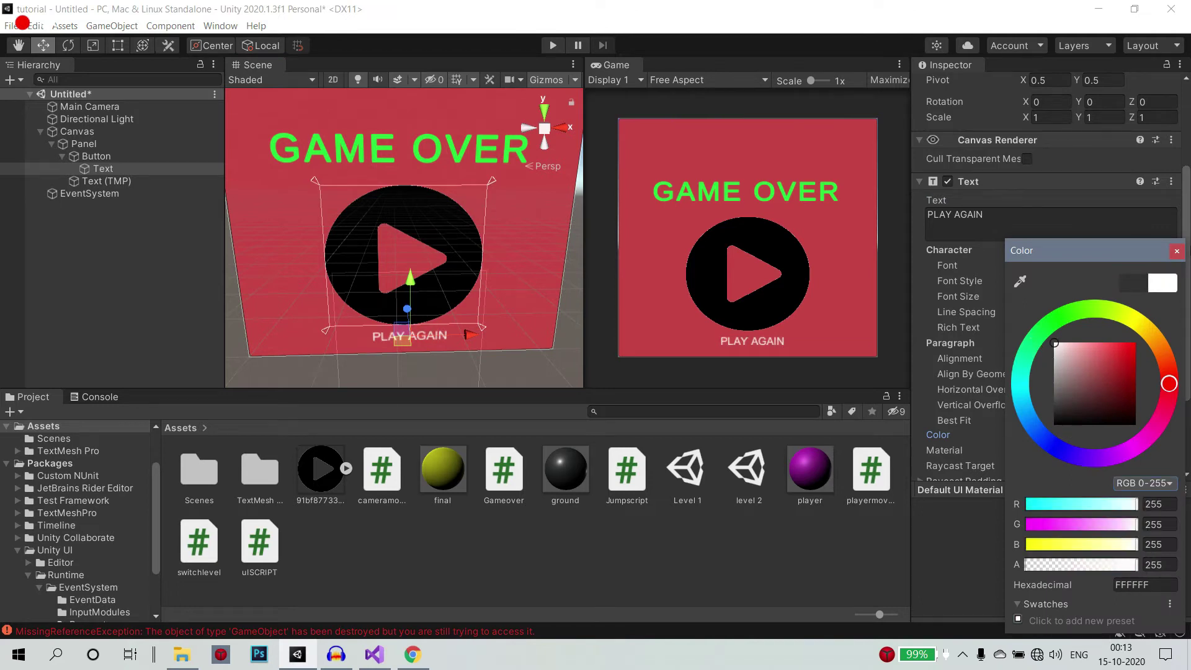
click(1177, 251)
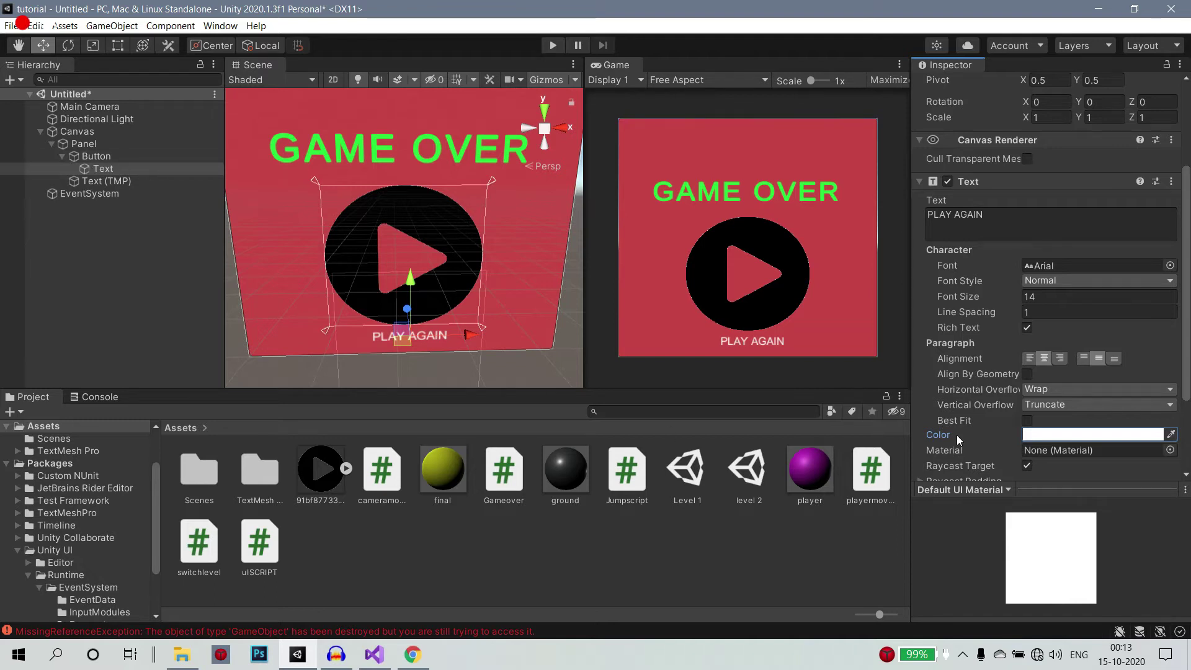
Keep Best Fit off for the PLAY AGAIN label, and set its font size to 22 and style to Bold.
click(1027, 421)
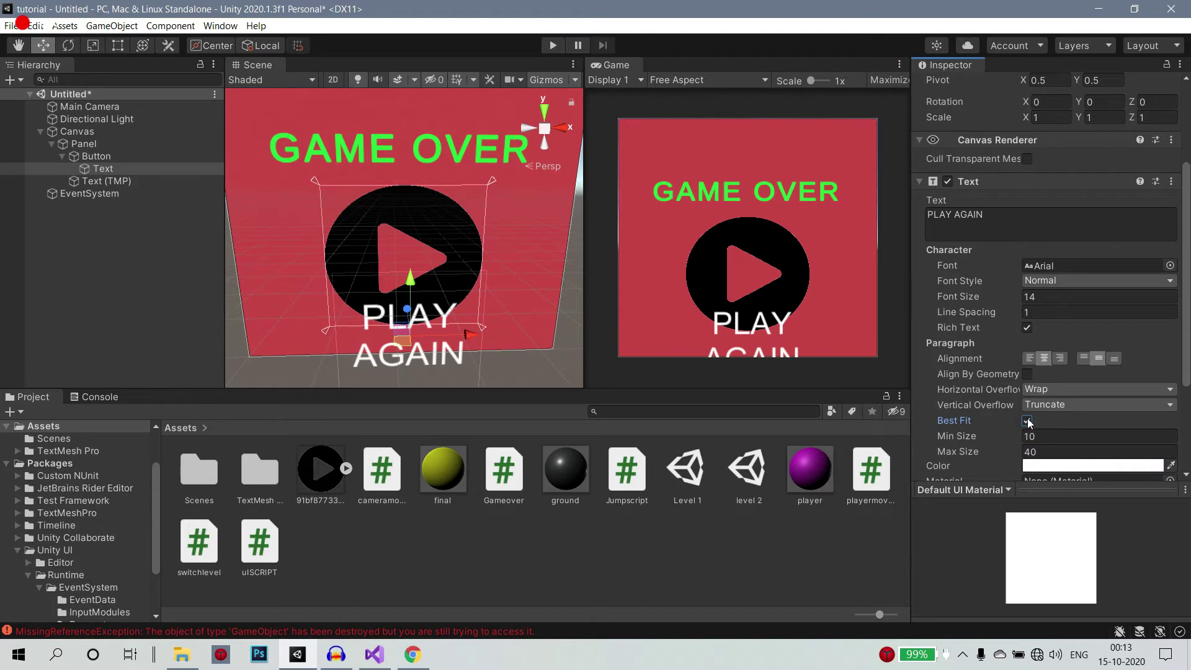
click(1027, 421)
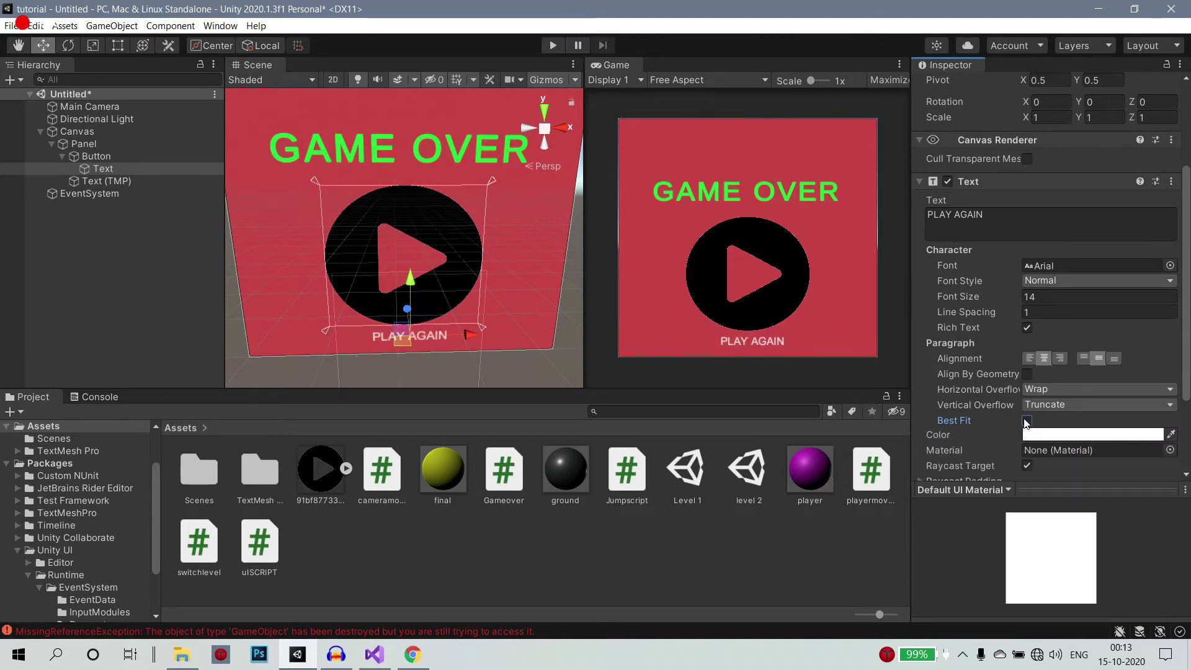
click(1024, 297)
mouse_move(1024, 297)
mouse_down()
mouse_move(1044, 295)
mouse_move(1029, 301)
mouse_up()
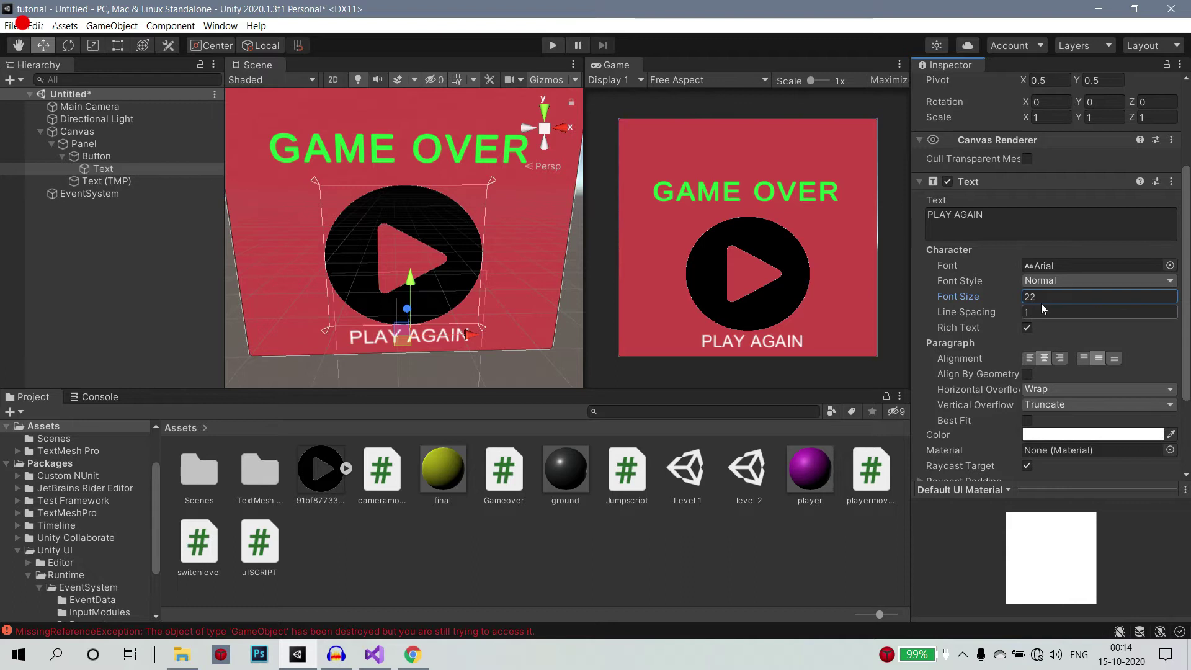
click(1049, 281)
click(1047, 311)
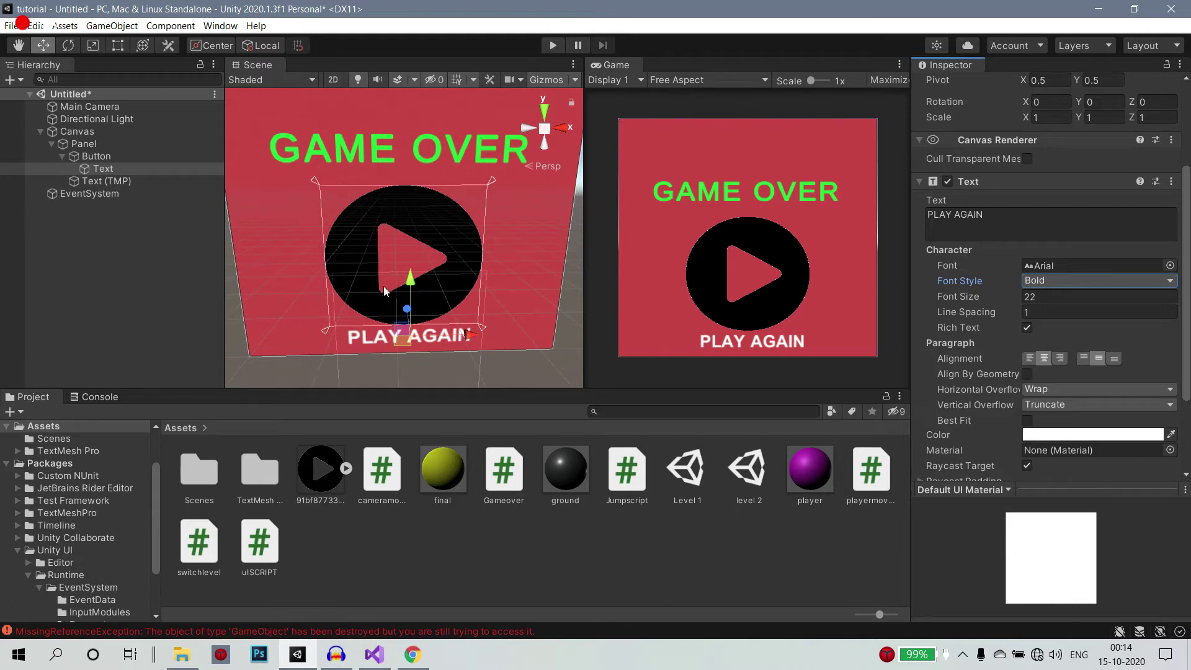
scroll(1081, 385, down, 4)
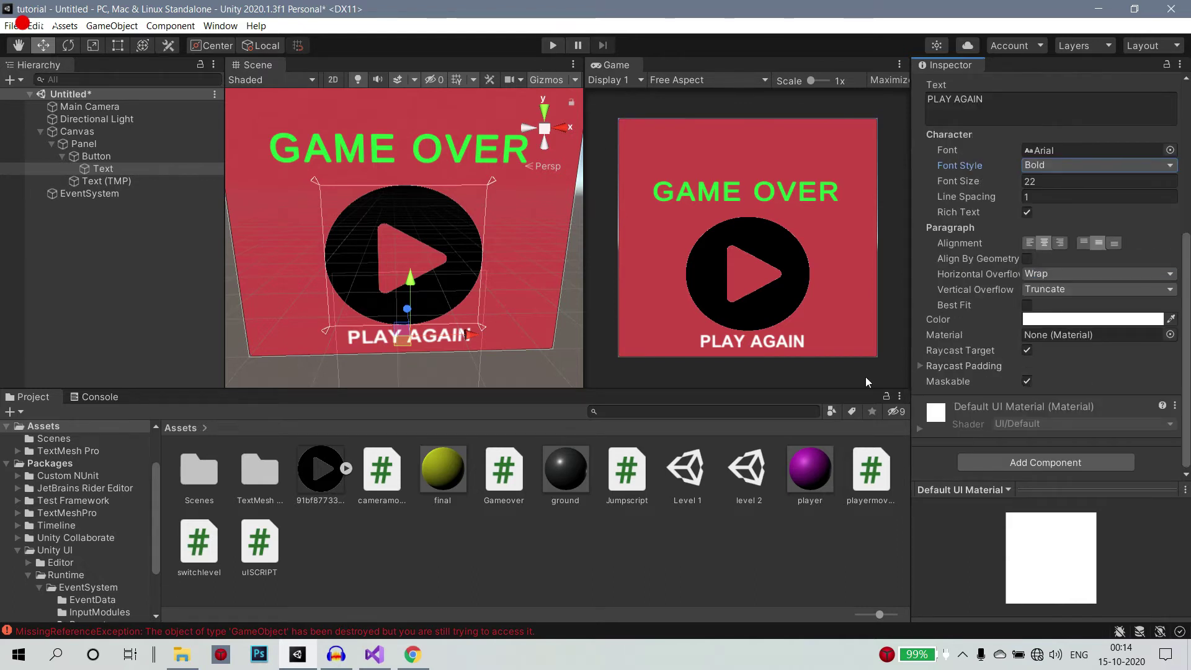
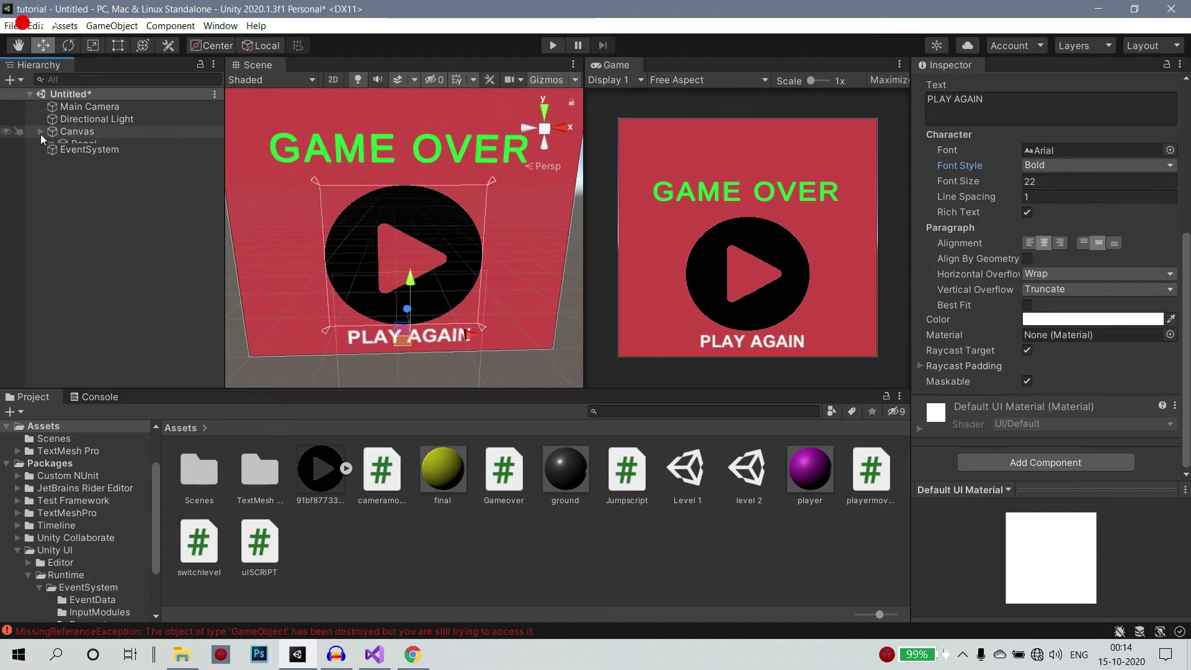
Select the play button and examine its Button component's On Click event list.
click(40, 132)
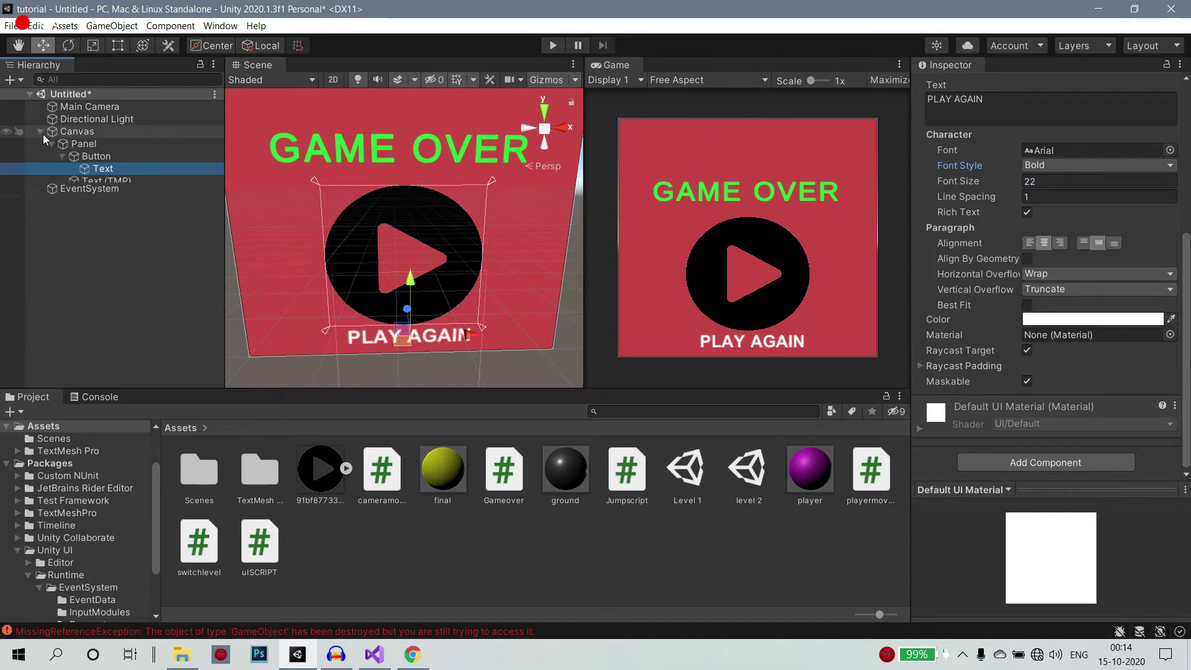
click(99, 155)
scroll(1134, 389, down, 3)
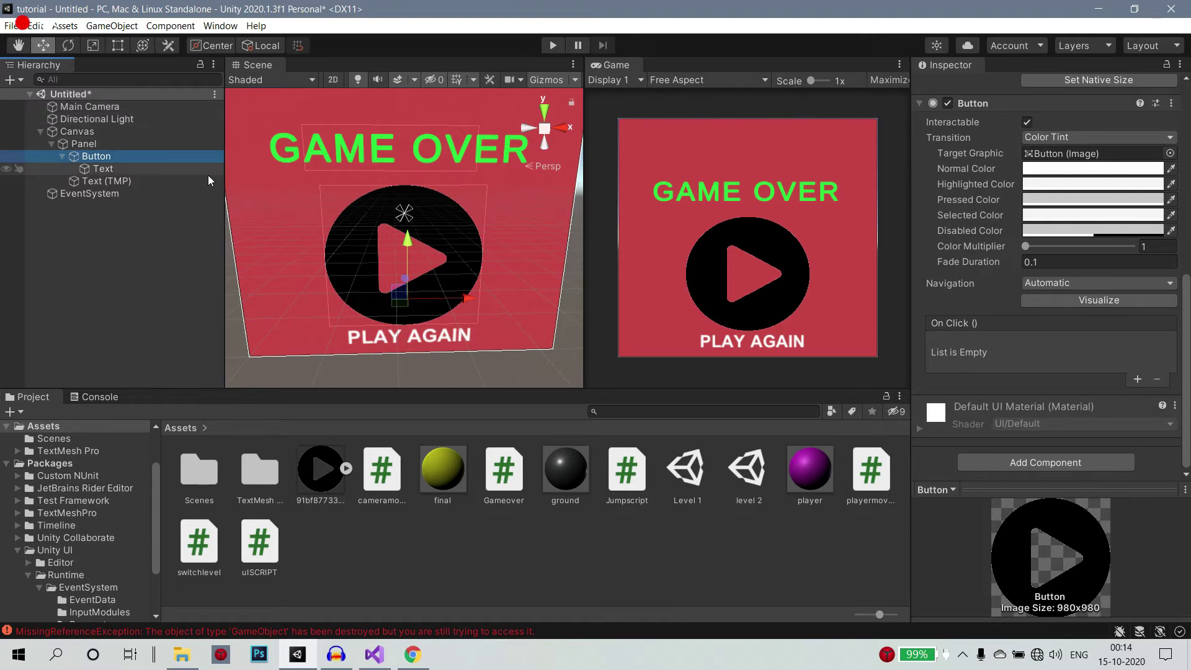
Create a C# script named END in the Assets folder and open it in Visual Studio.
right_click(455, 427)
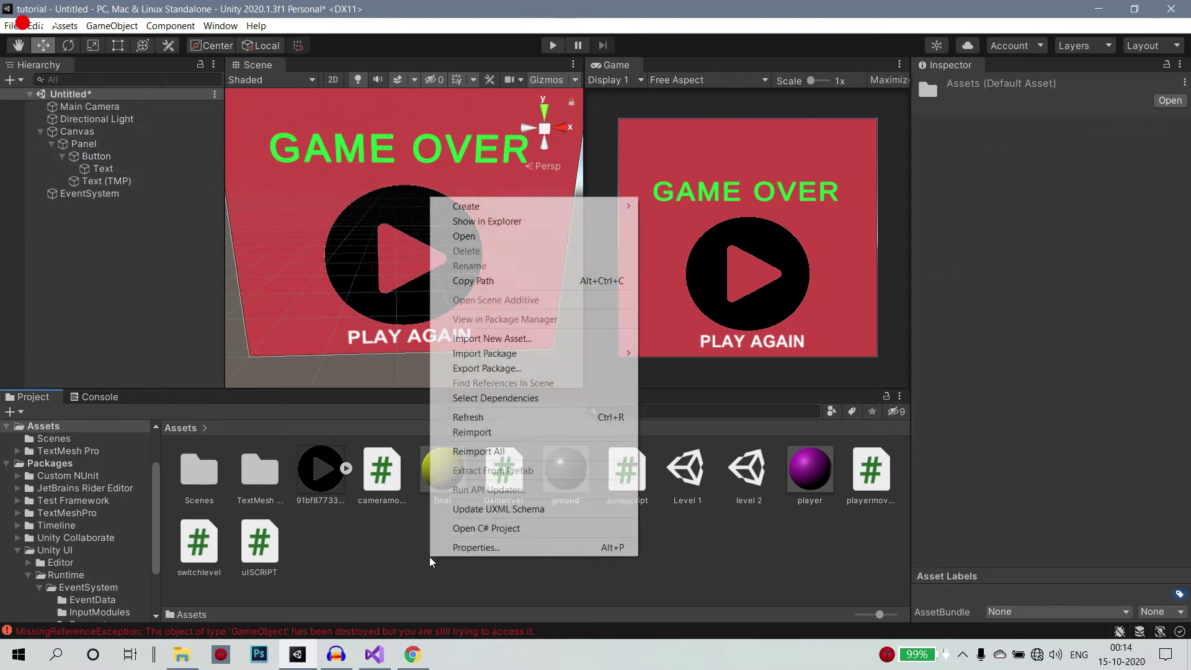
mouse_move(467, 207)
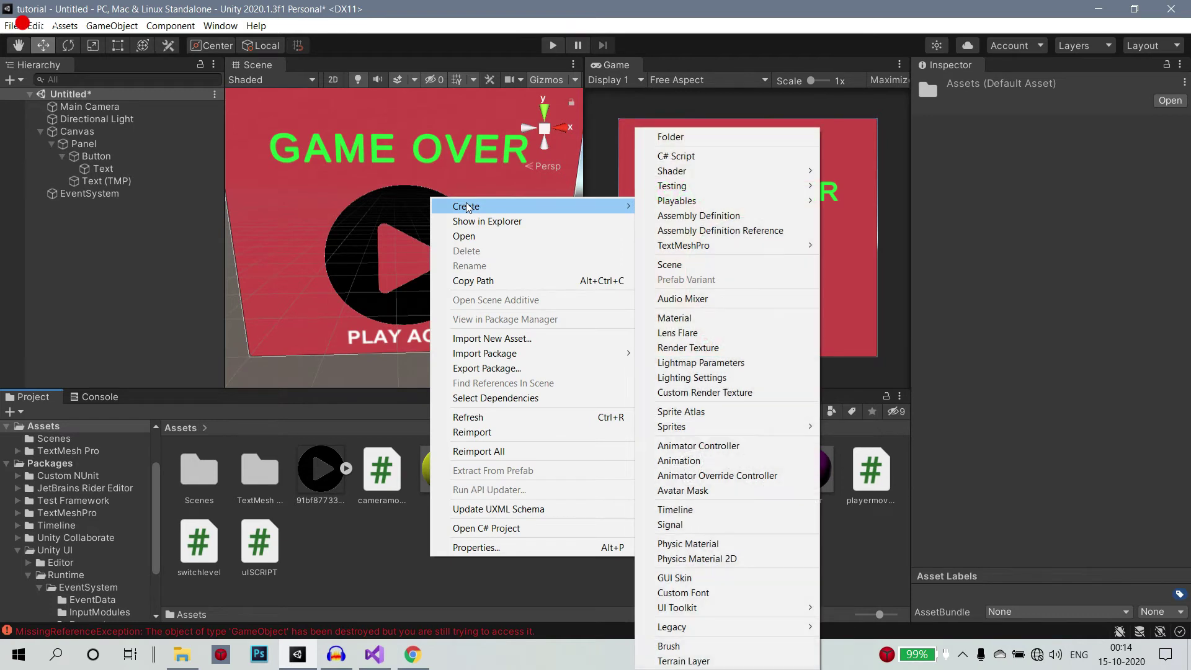
click(675, 156)
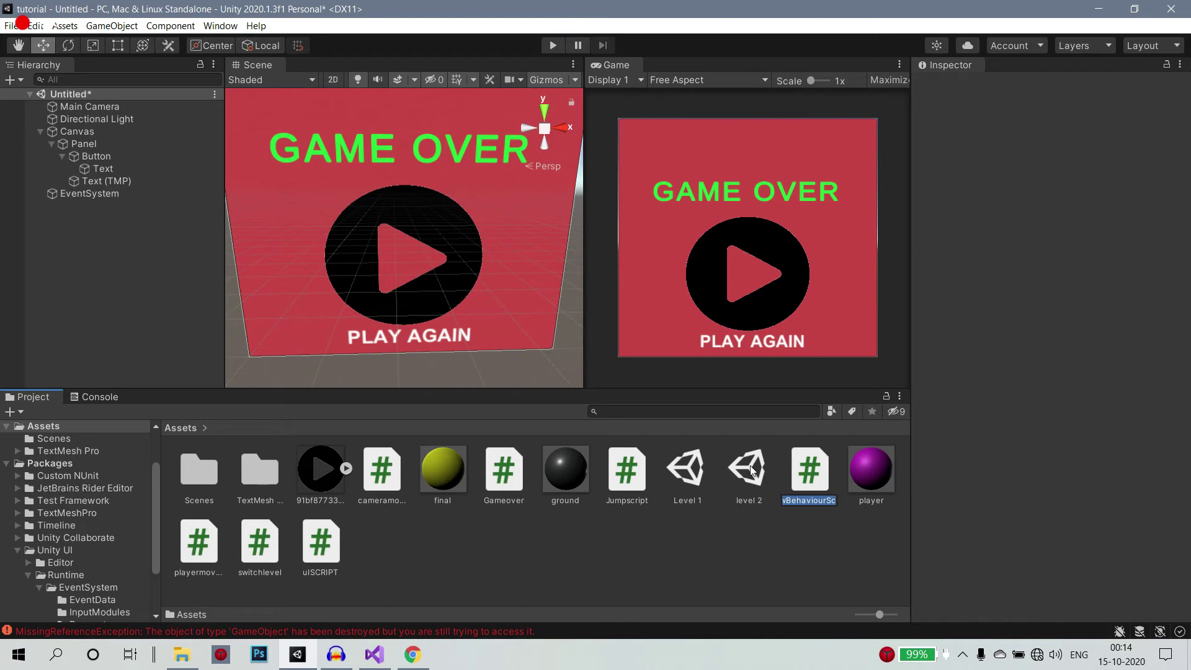
text(END)
key(Return)
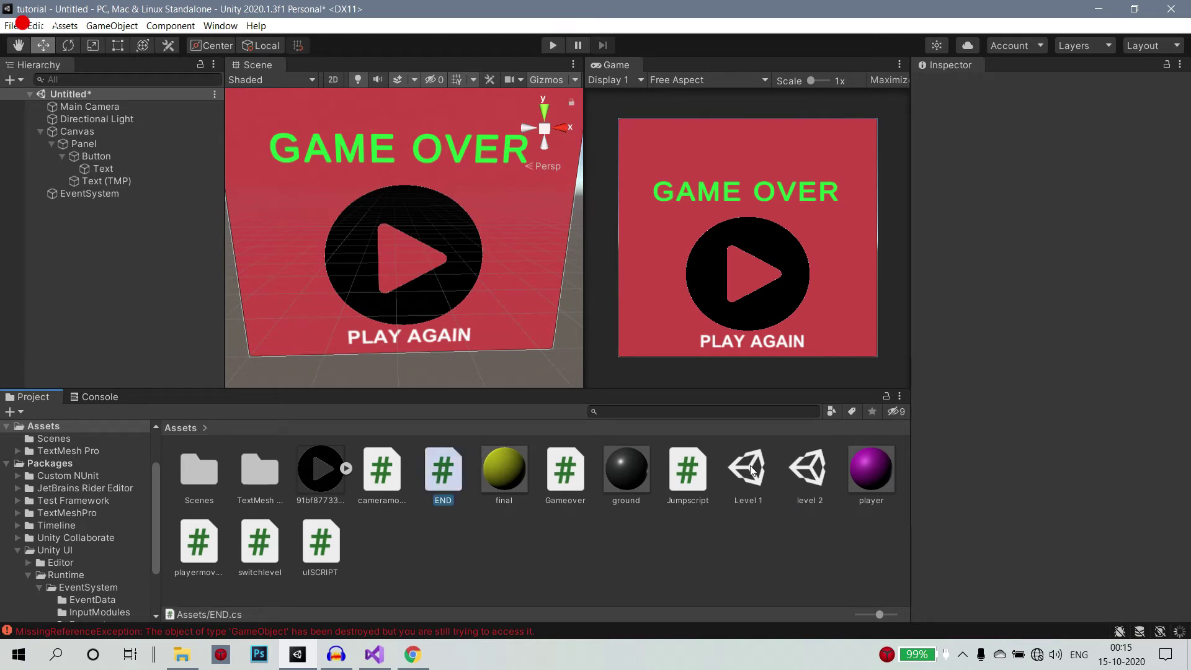
double_click(458, 471)
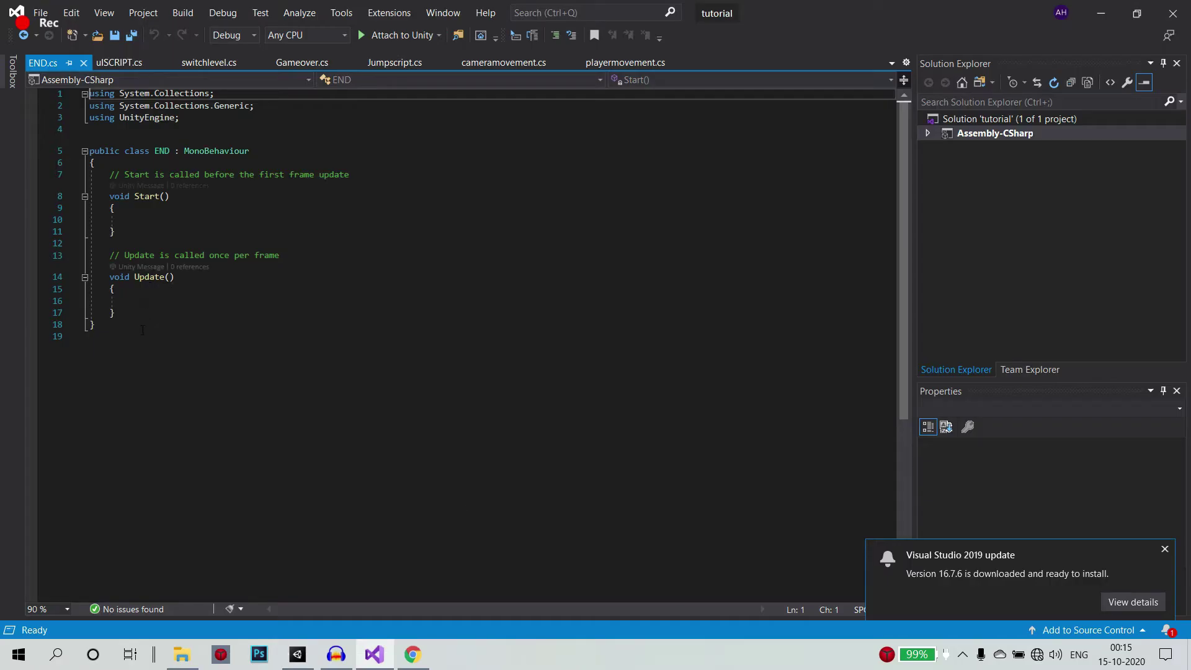
Declare a public void method named Onplayagainbuttonprsssd() below Update in the END class.
click(142, 314)
key(Return)
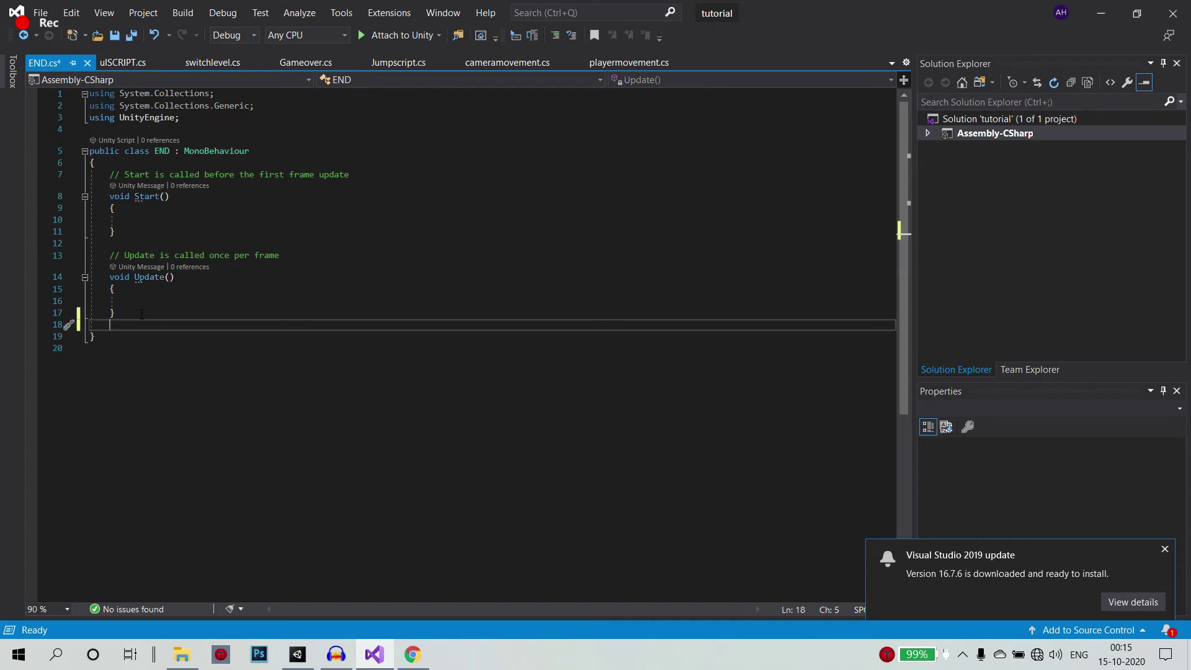
text(O)
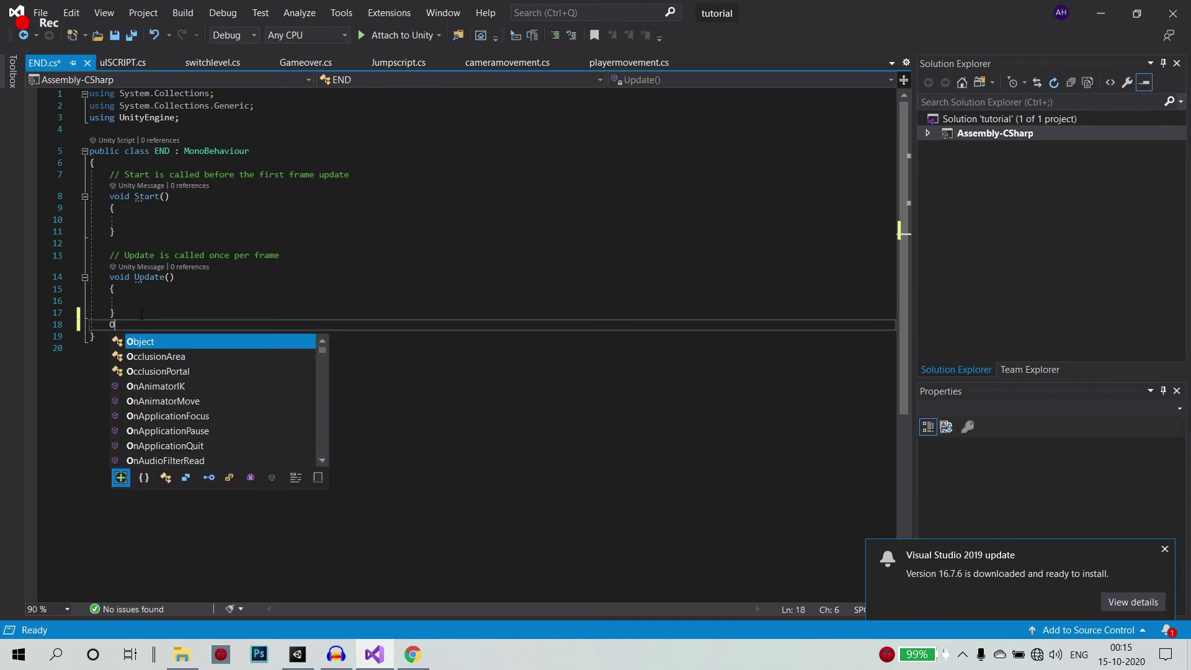
key(BackSpace)
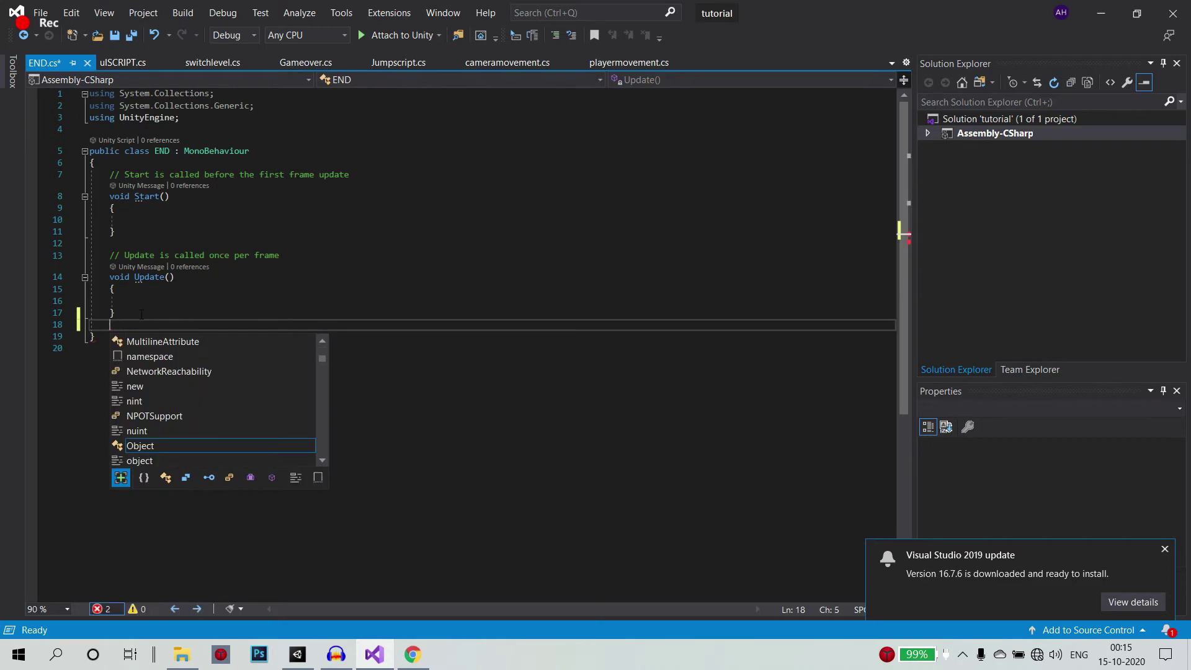
text(p)
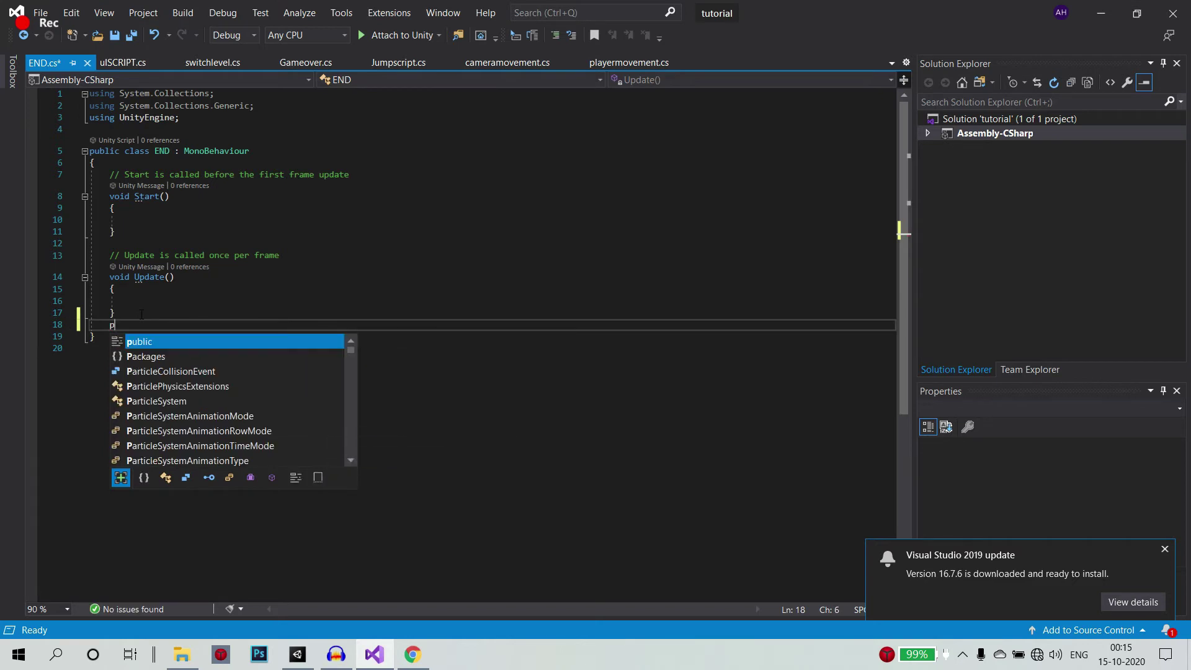
text(ublic )
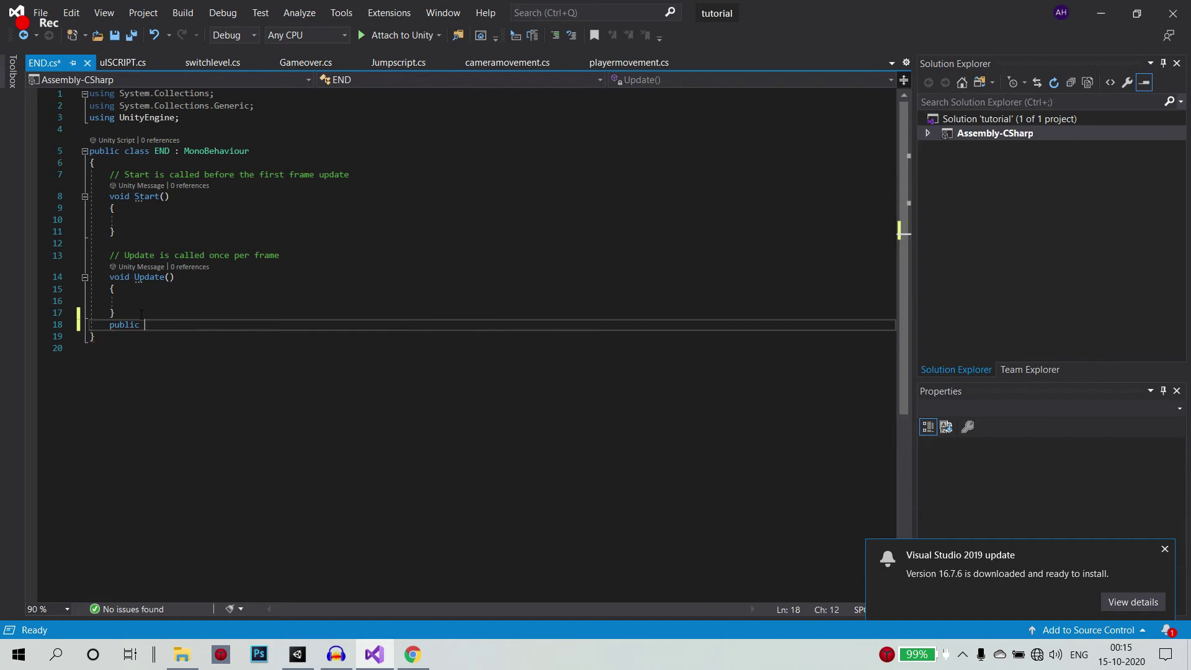
text(voi)
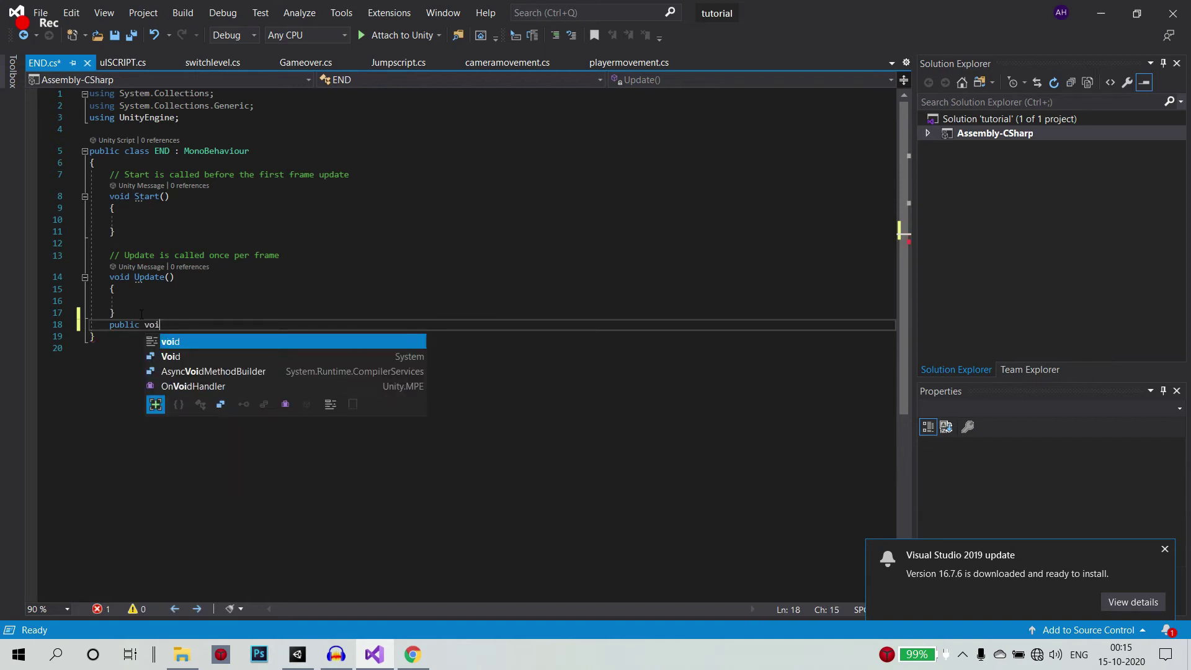
text(d On)
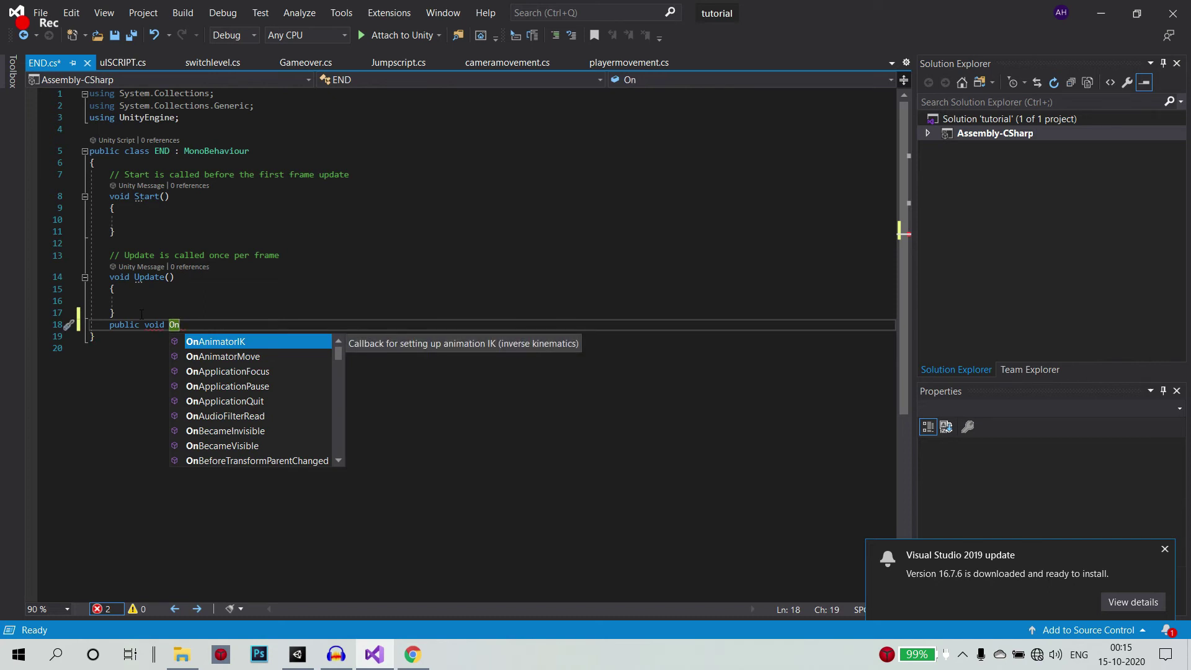
text(playa)
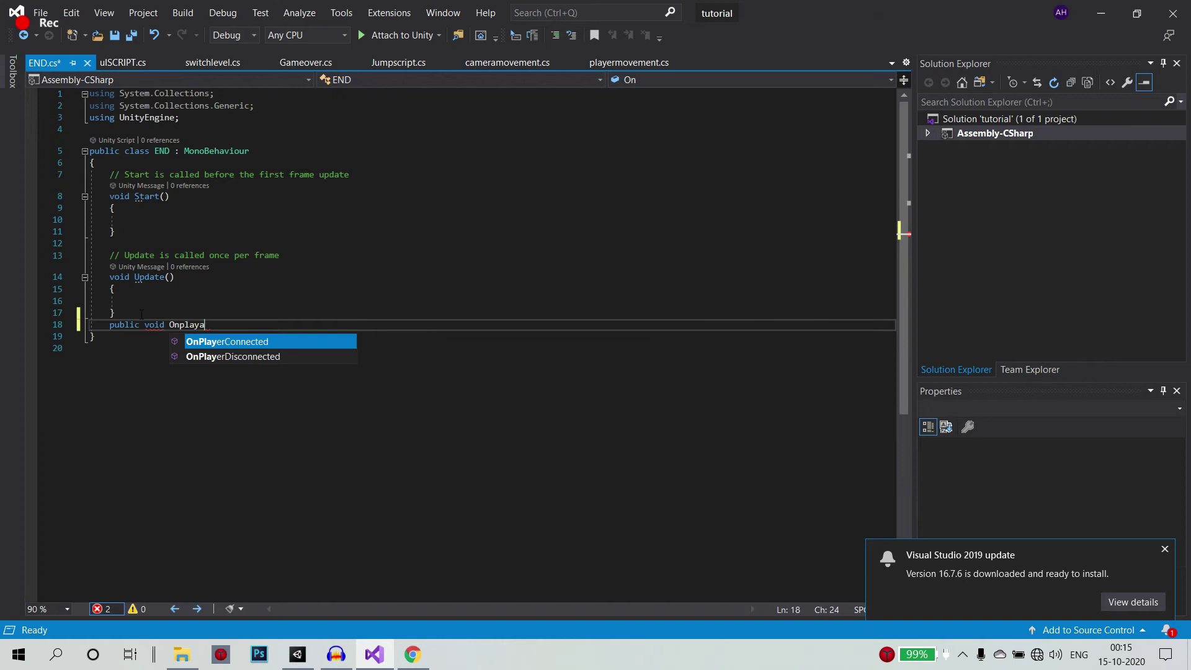
text(gain)
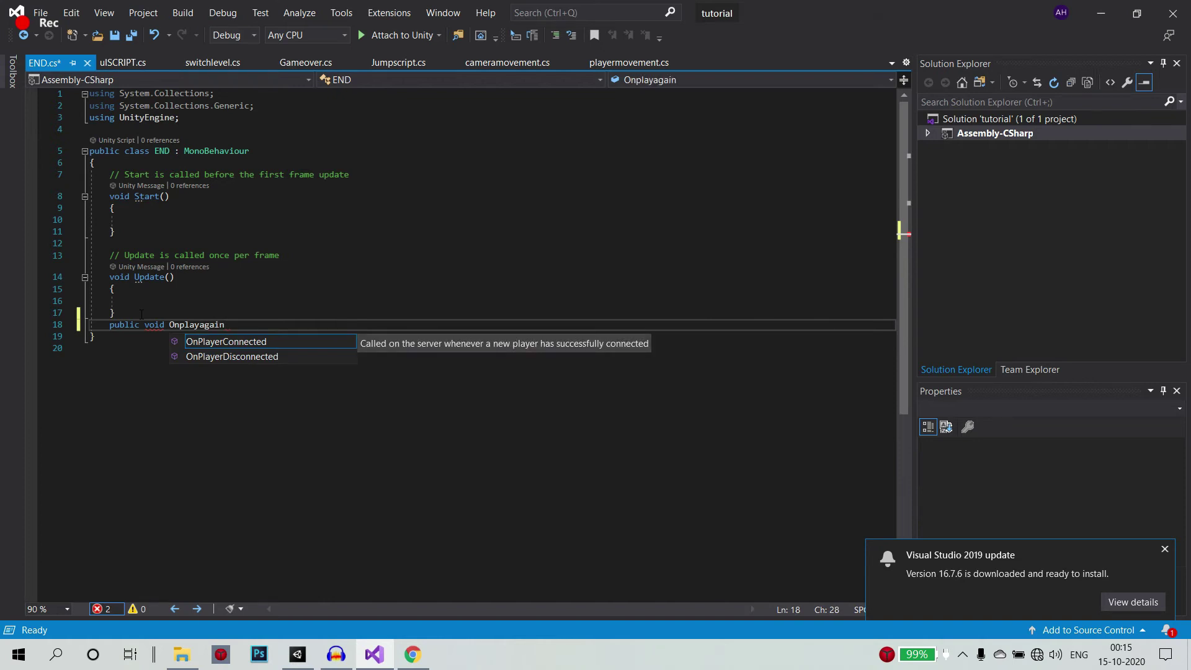
text(button p)
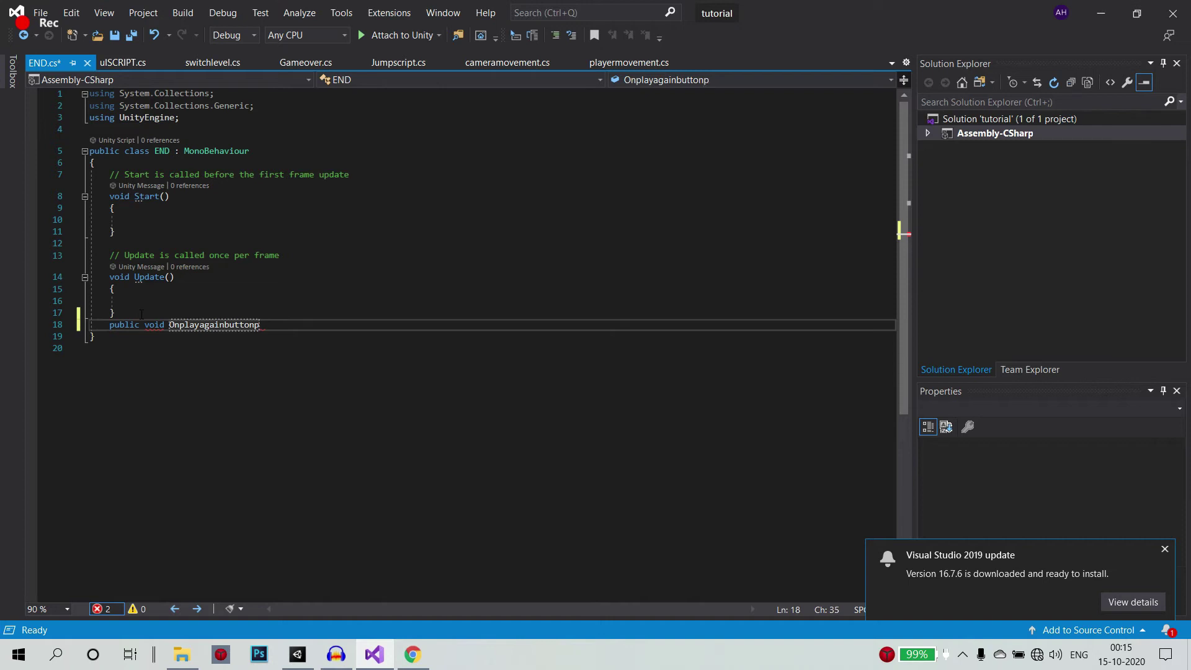
text(rsssd())
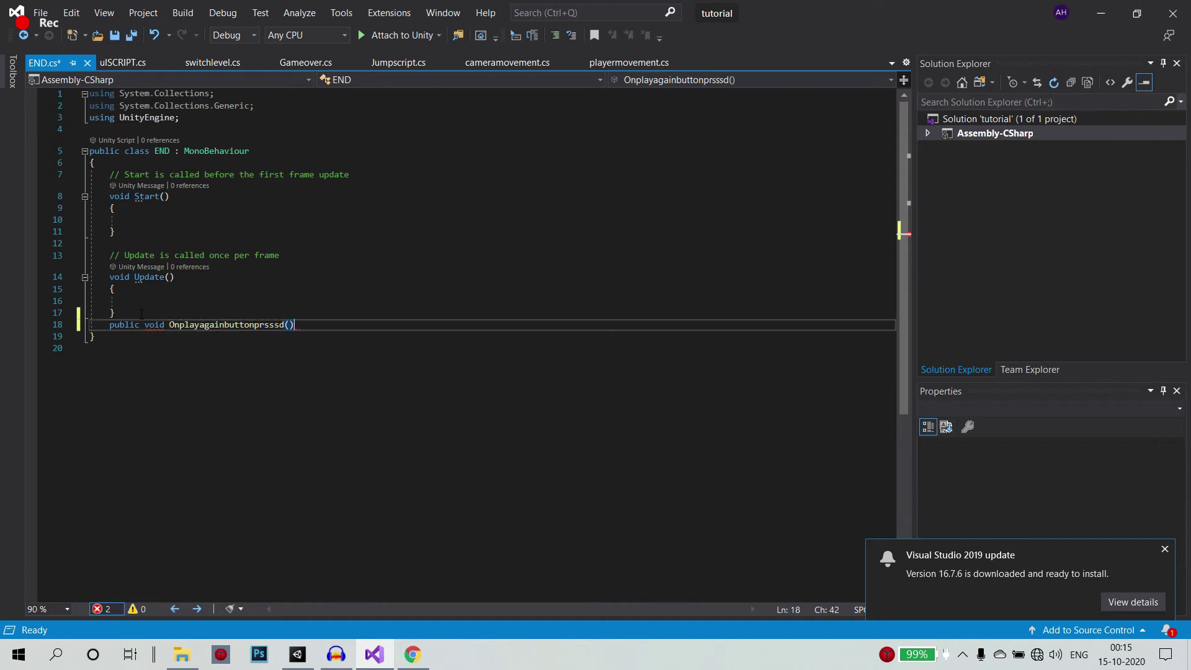
Give the Onplayagainbuttonprsssd method an empty body in braces, with no semicolon after its declaration.
text(;)
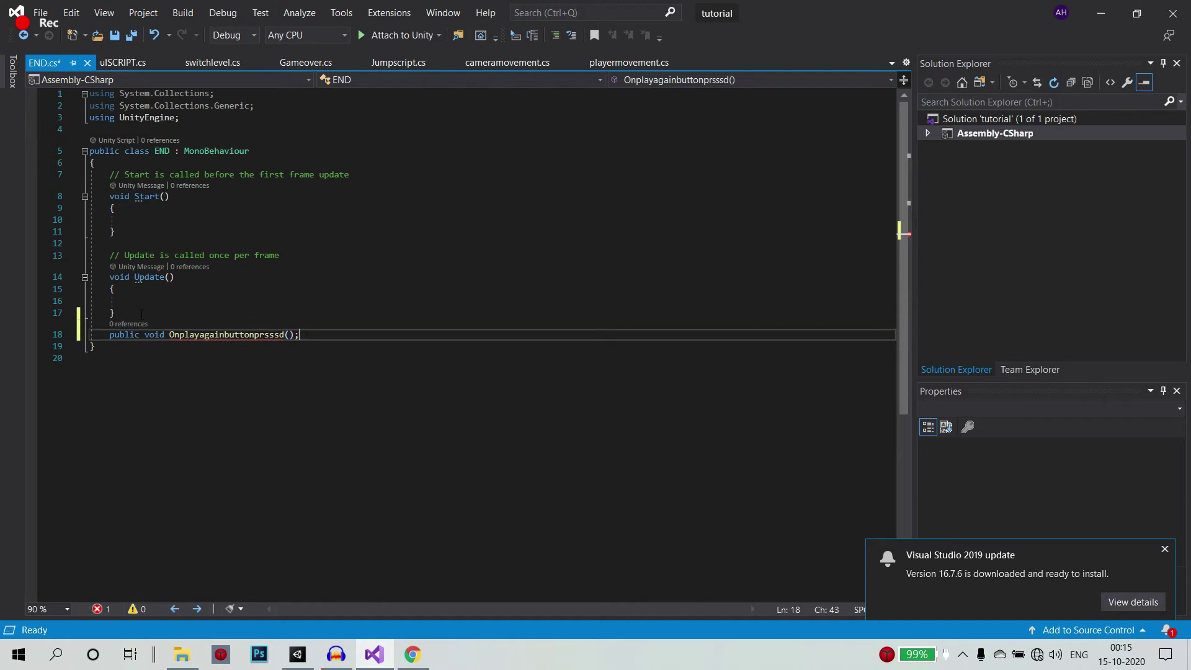
key(Return)
text({)
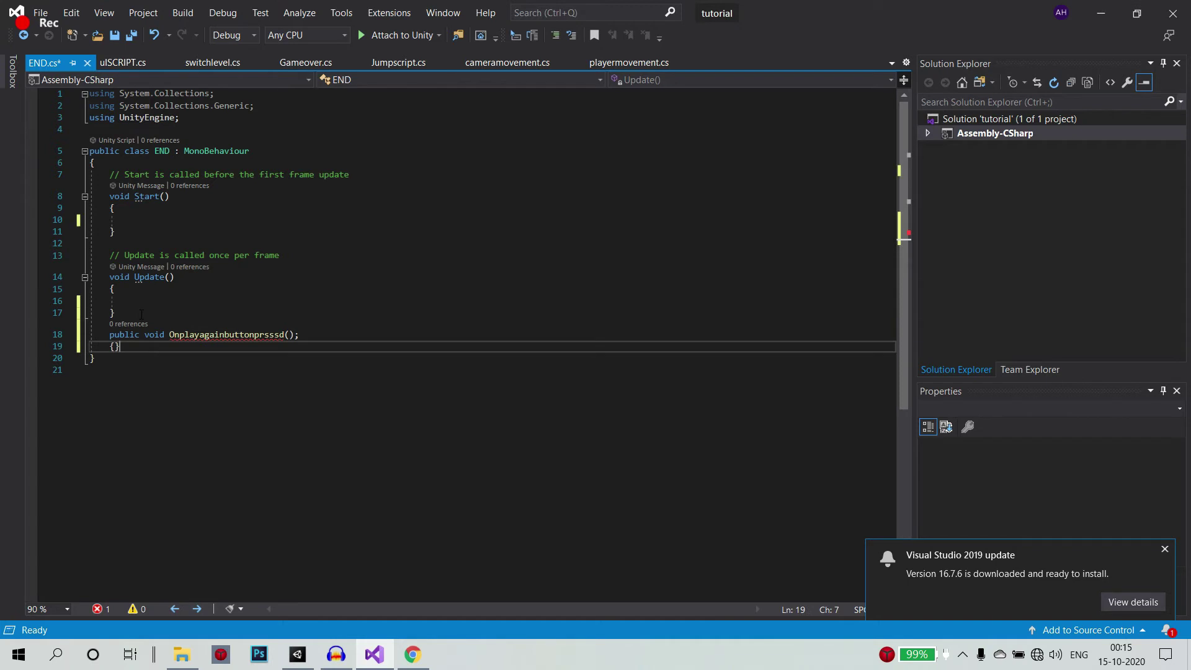
key(Up)
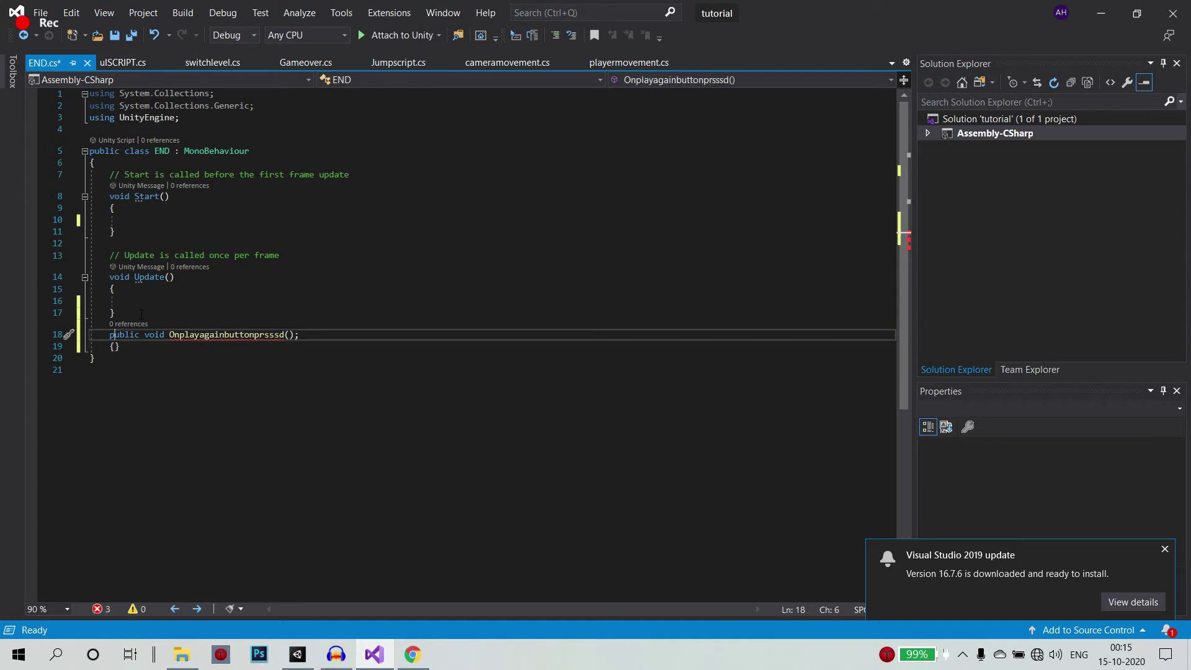
click(322, 337)
key(BackSpace)
key(Down)
key(Left)
key(Return)
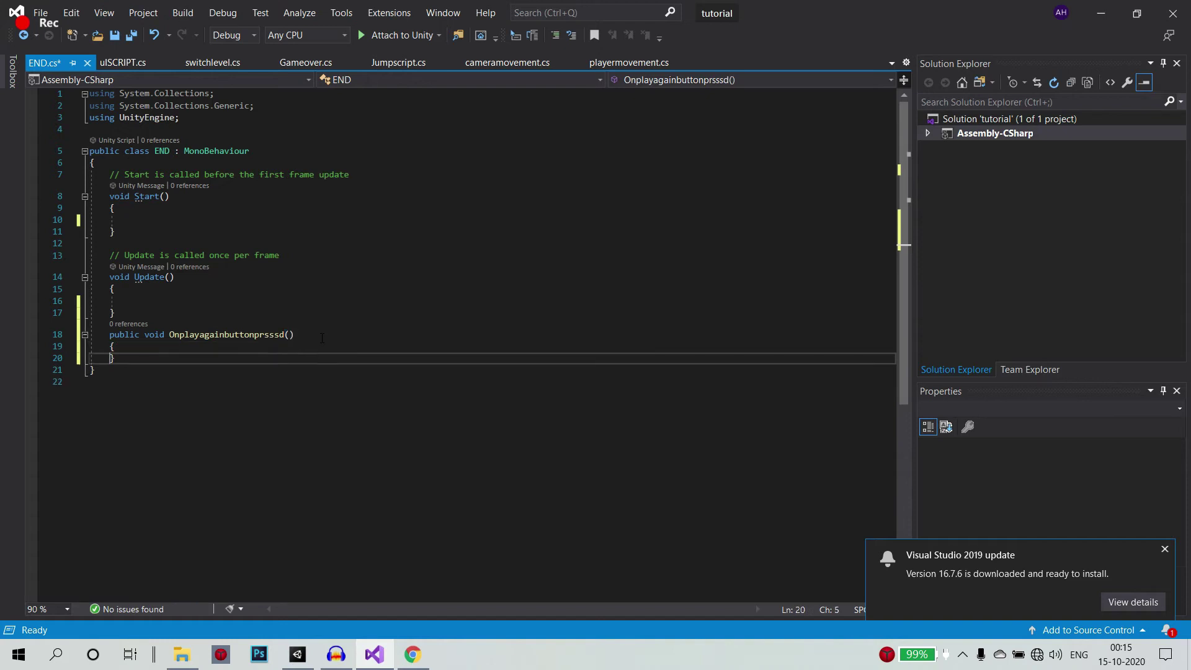
key(Down)
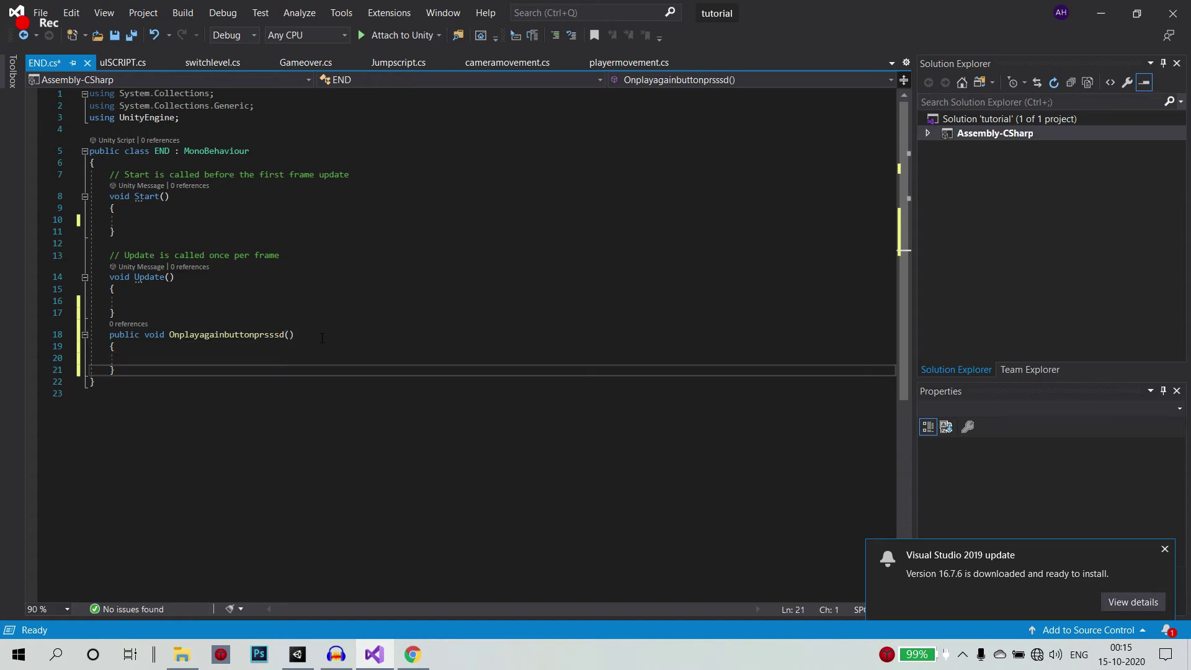
Start a SceneManager statement inside the Onplayagainbuttonprsssd body, using the suggestion that imports UnityEngine.SceneManagement.
click(148, 345)
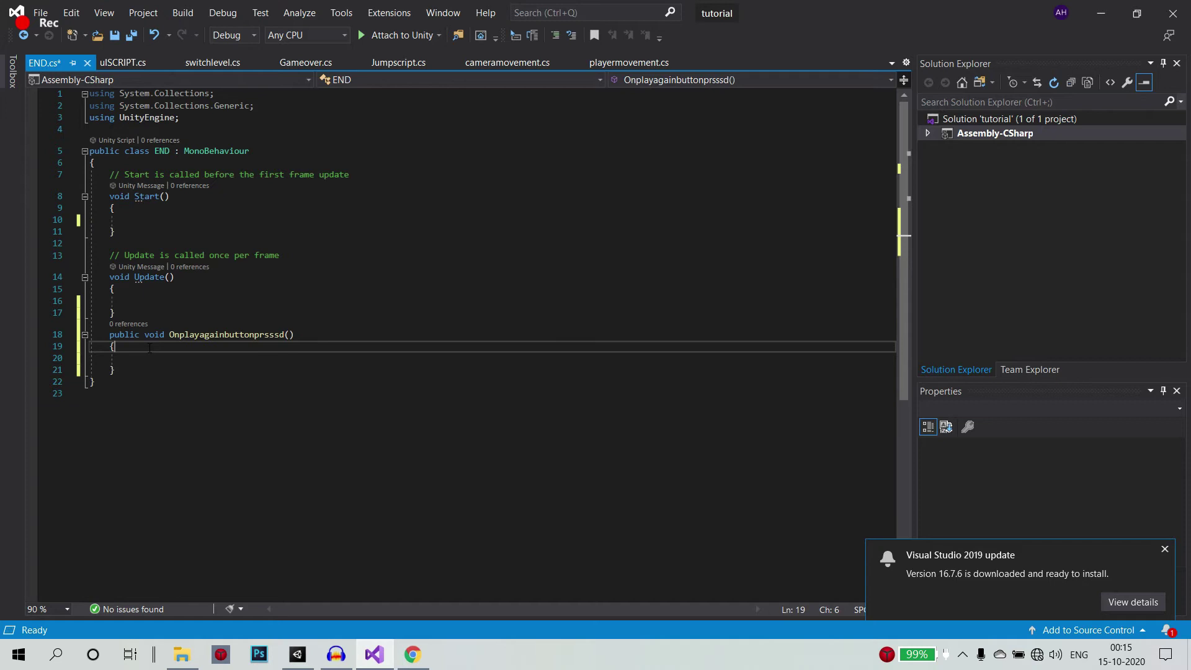
key(Return)
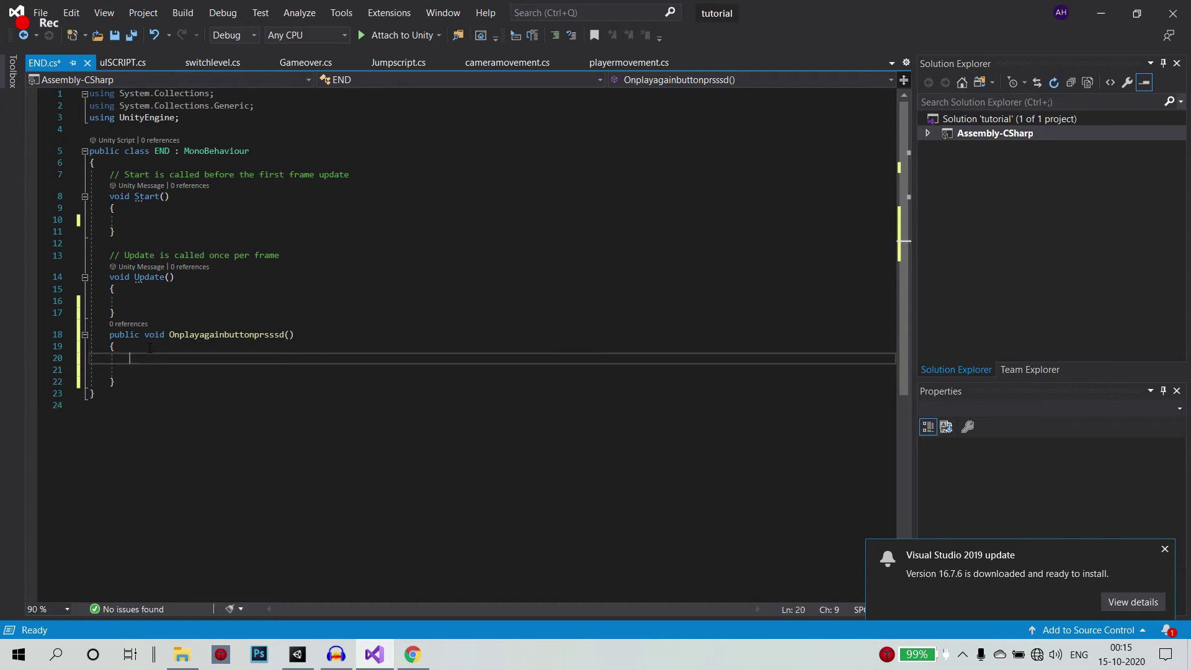
text(sc)
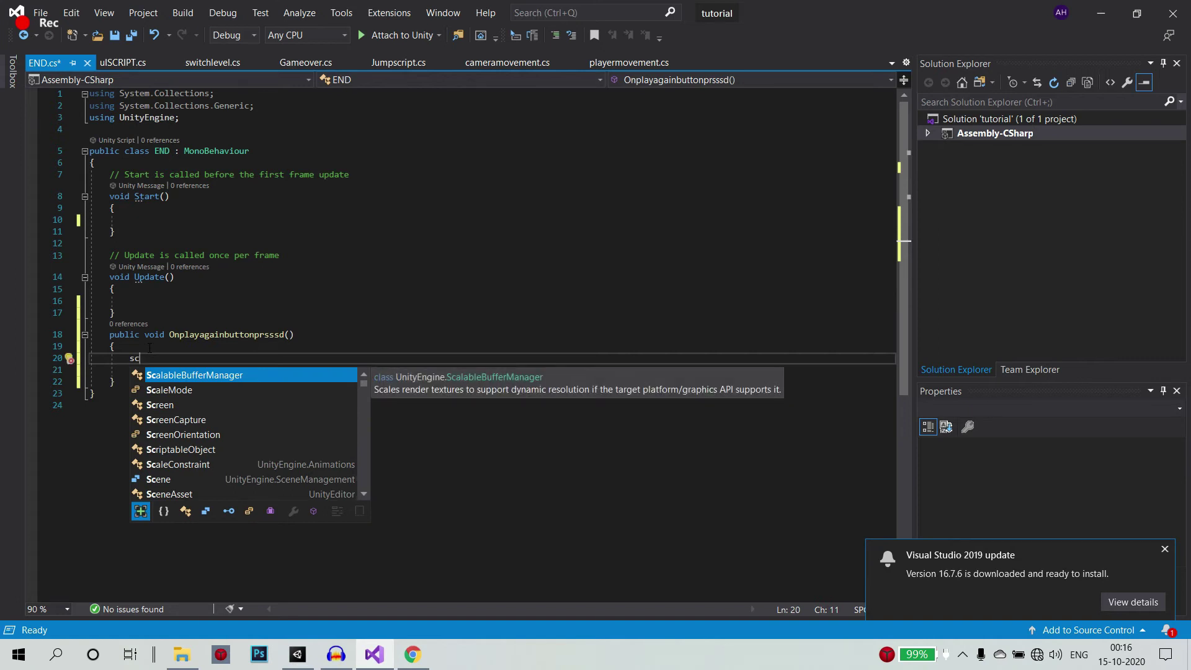
text(en)
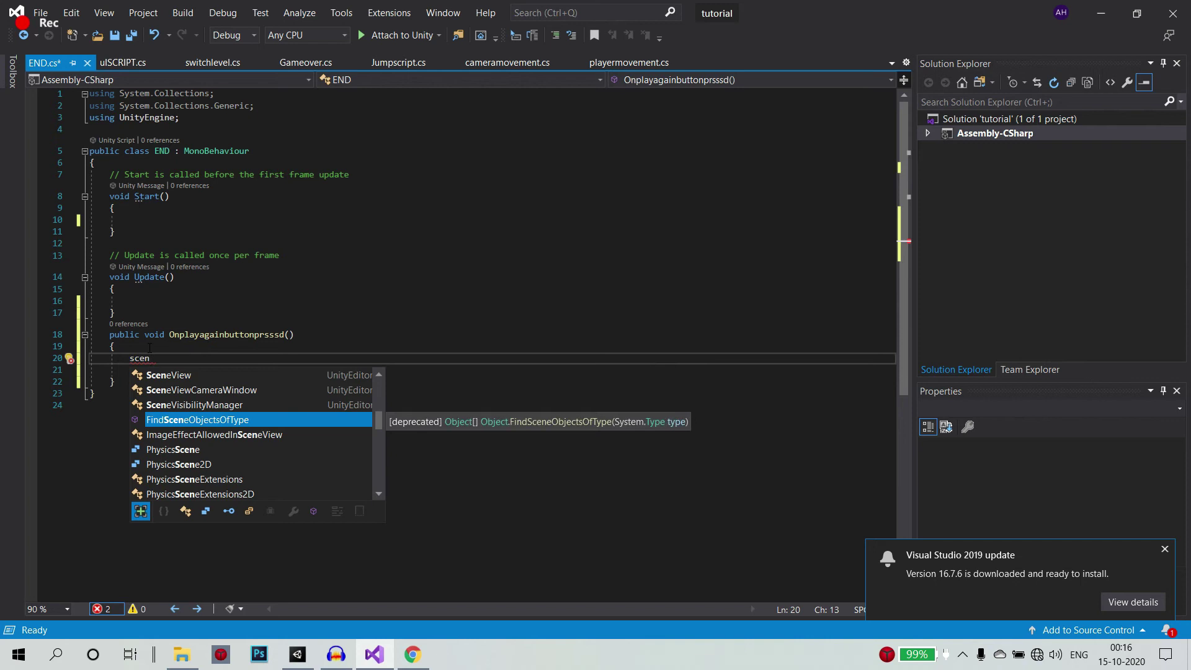
text(ema)
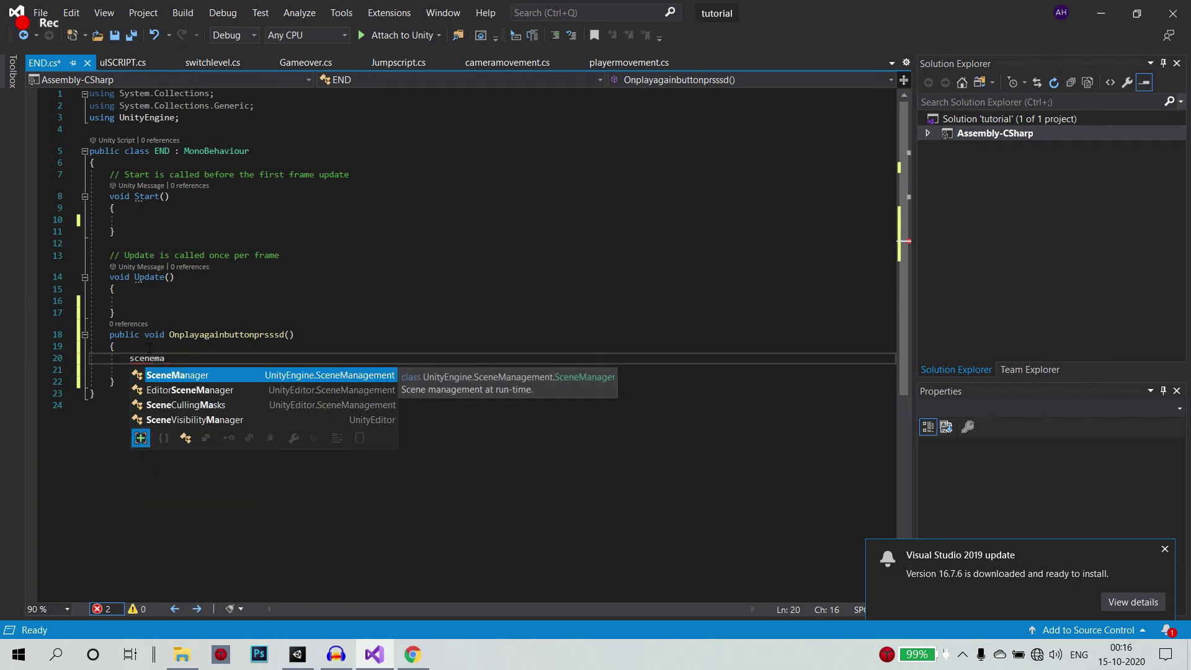
key(Tab)
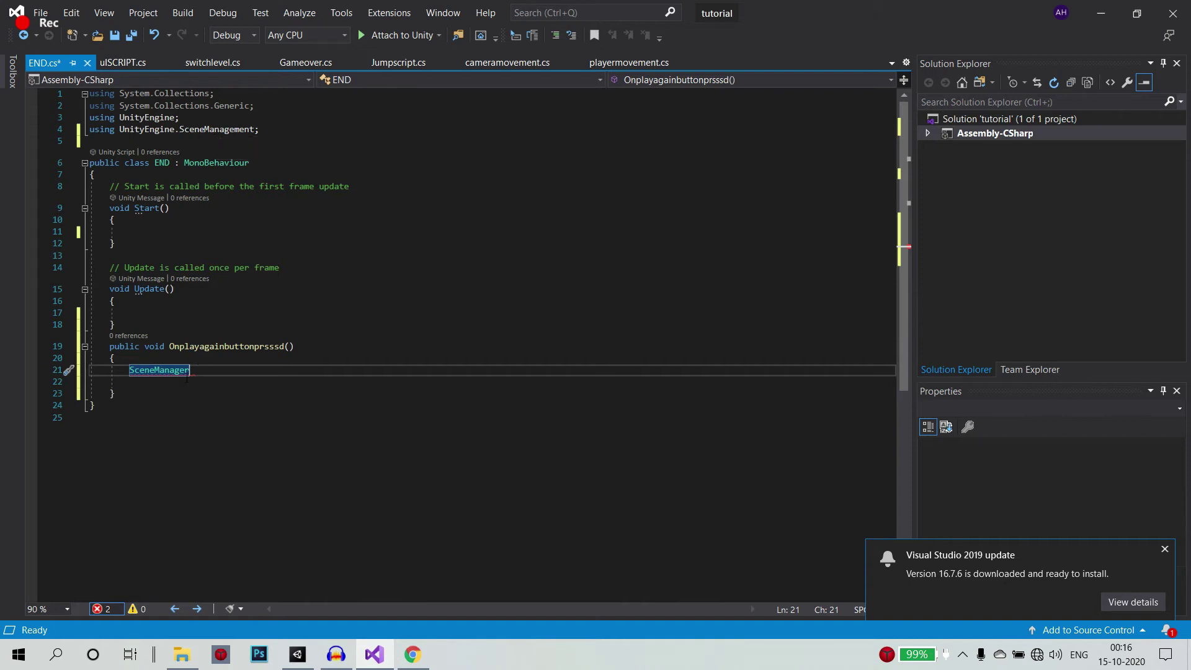
Complete the statement as SceneManager.LoadScene("Level 1"); checking the scene name in Unity, and save the END script.
text(.LoadScene)
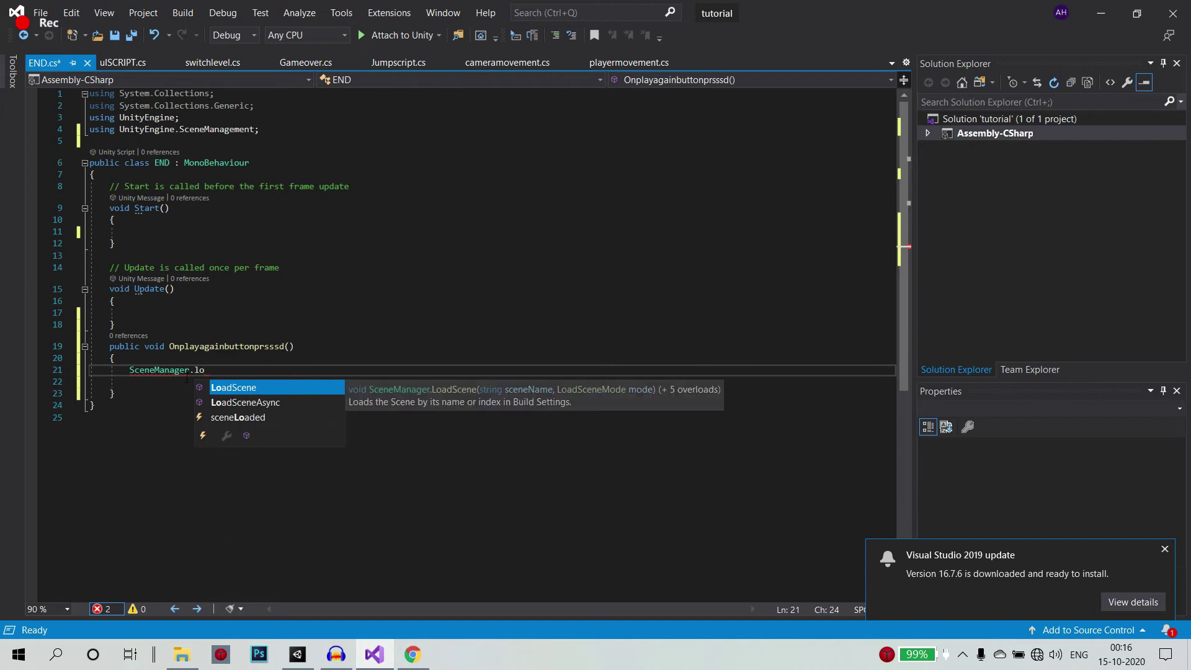
text(()
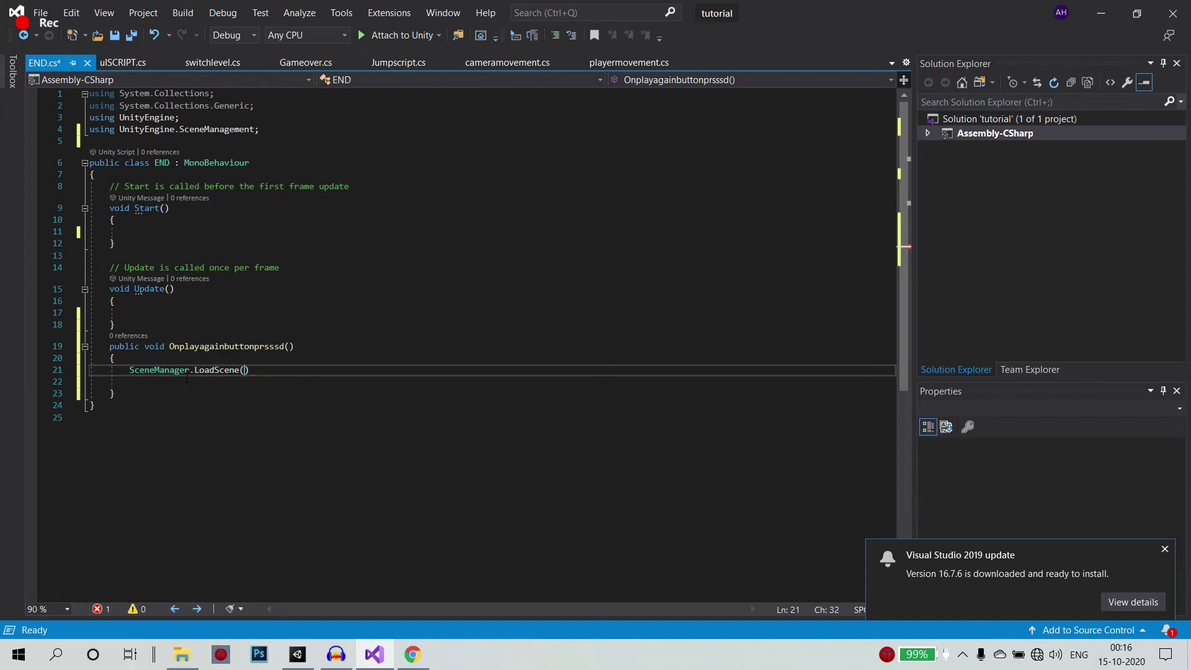
text("")
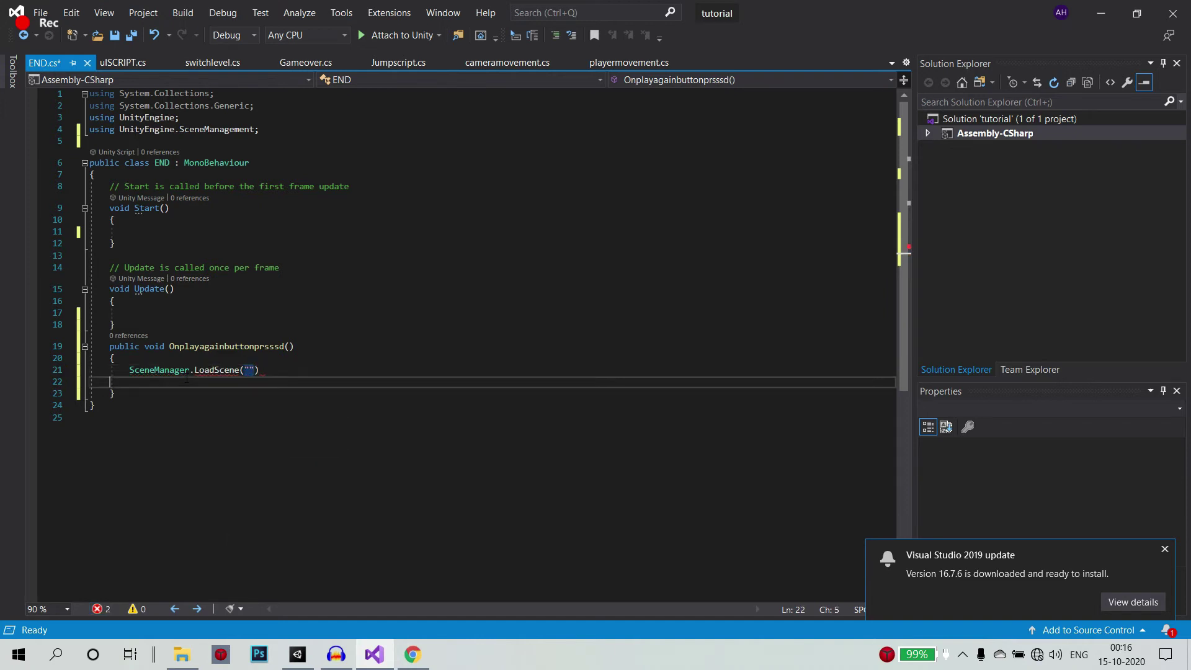
key(Left)
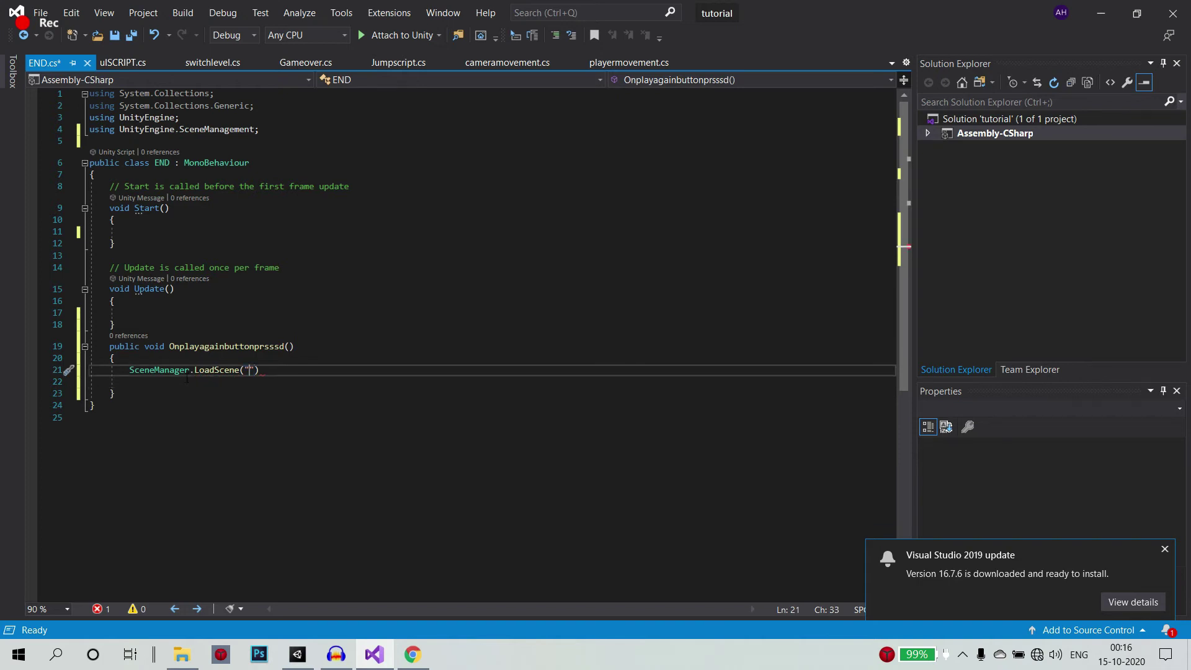
text(Level 1)
click(298, 654)
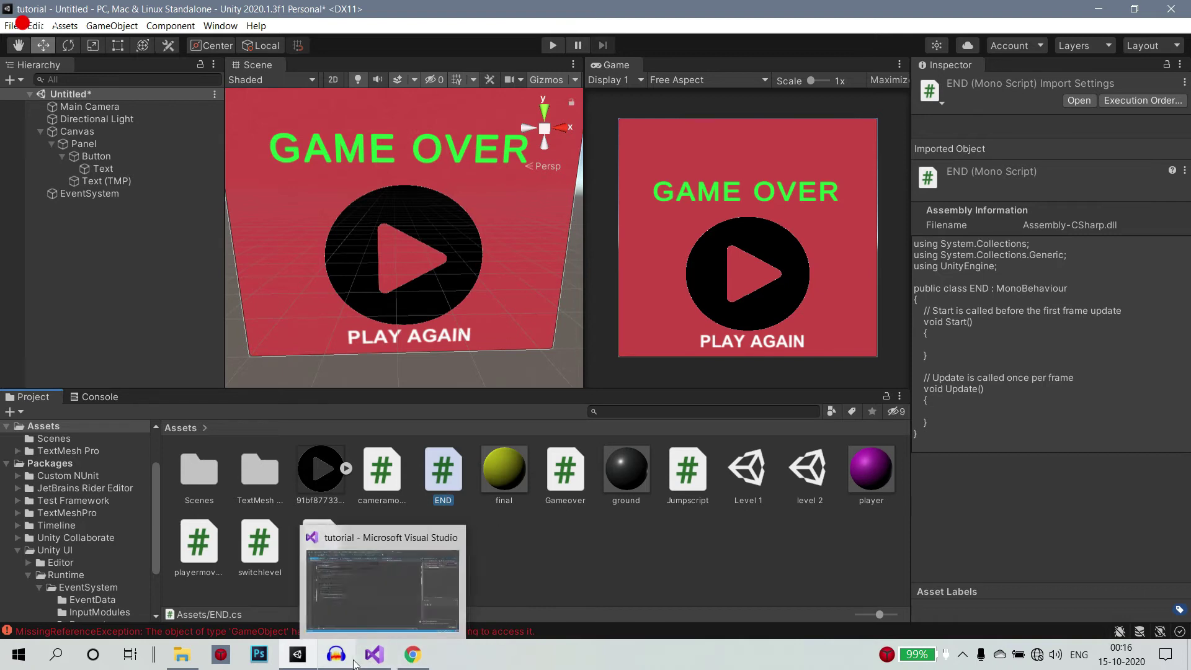
mouse_move(322, 663)
click(375, 654)
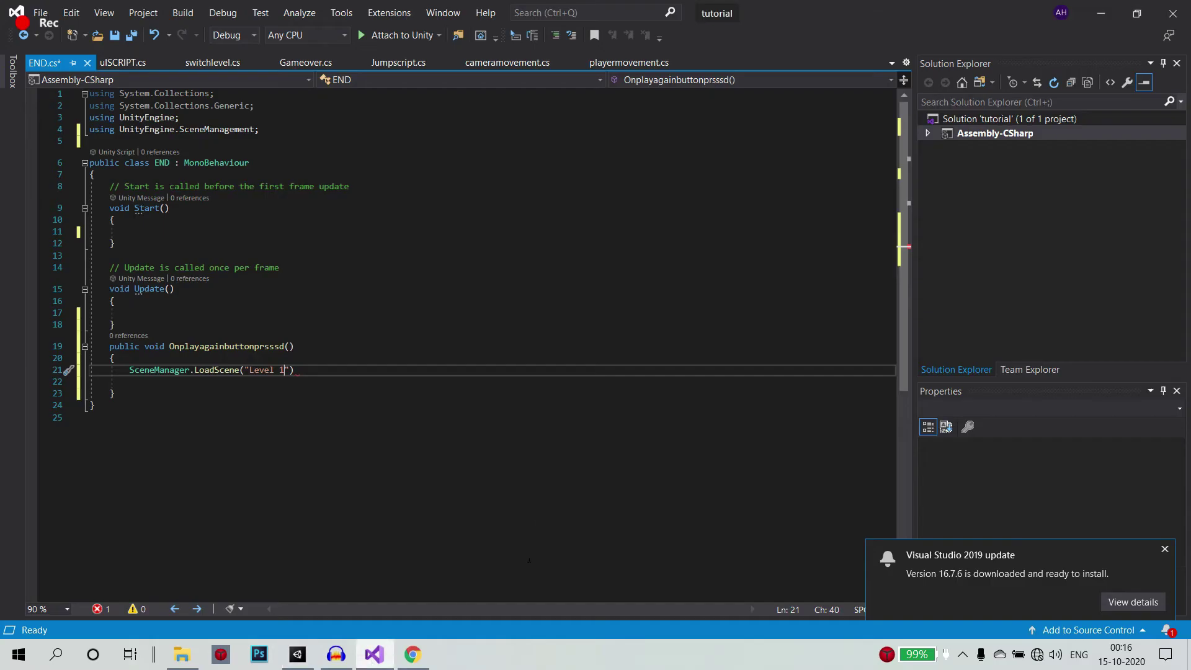
click(317, 371)
text(;)
key(ctrl+s)
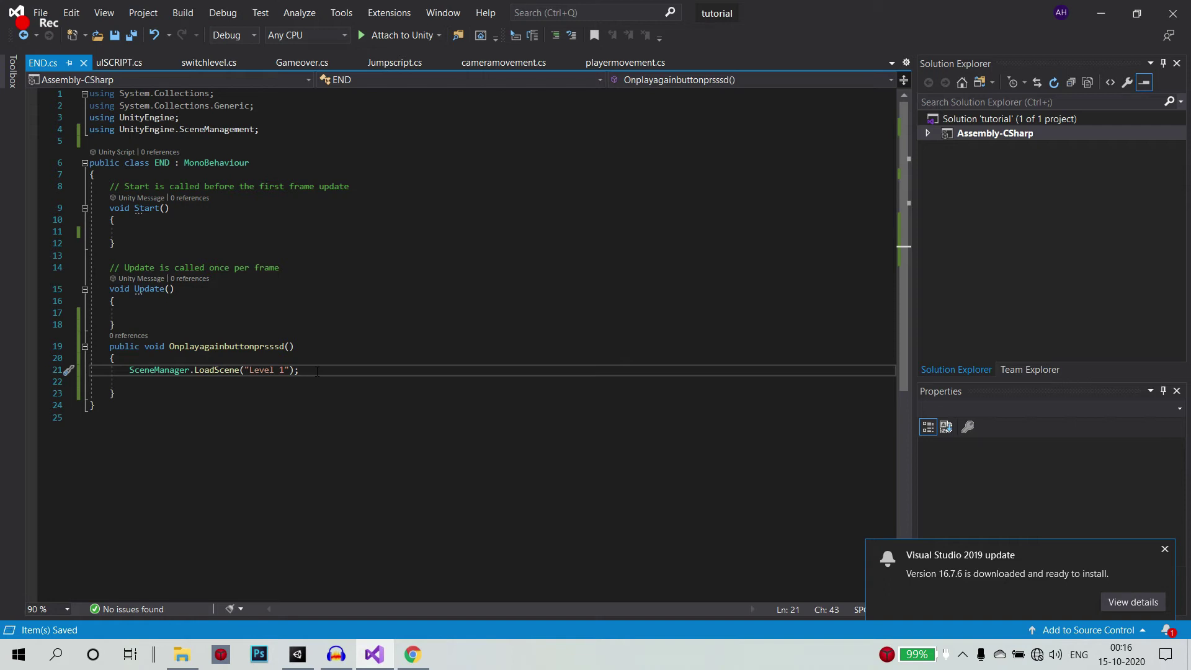
Switch to Unity and add an empty entry to the play button's On Click event list.
click(308, 663)
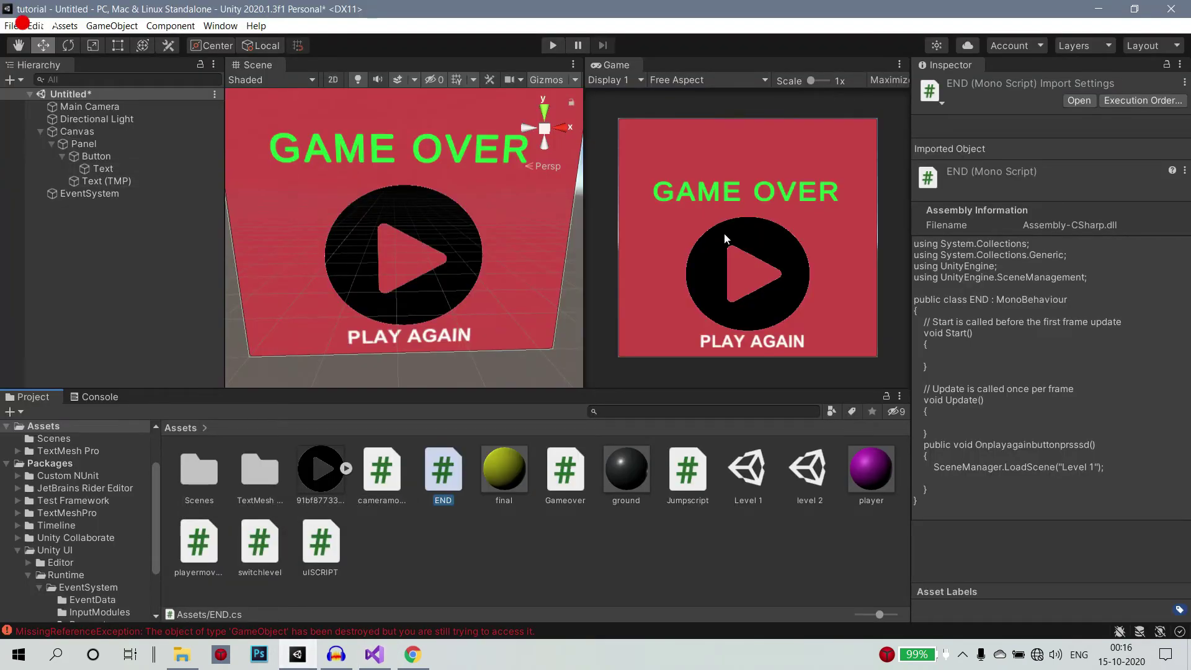
click(97, 156)
scroll(1014, 360, down, 10)
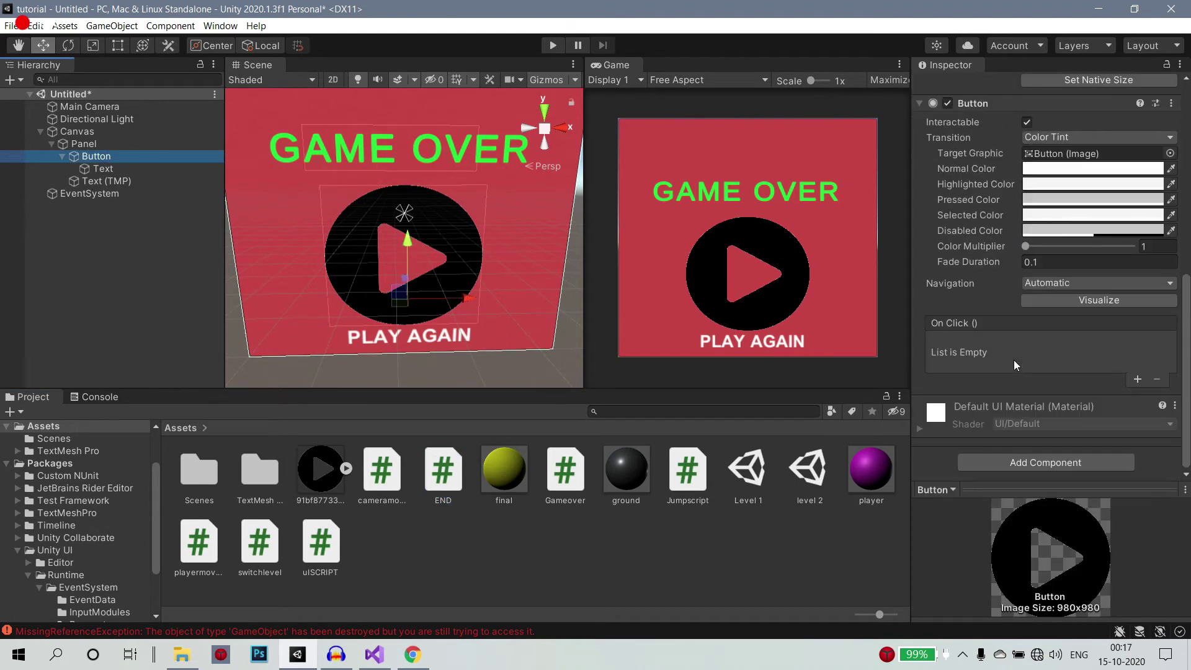
click(1136, 380)
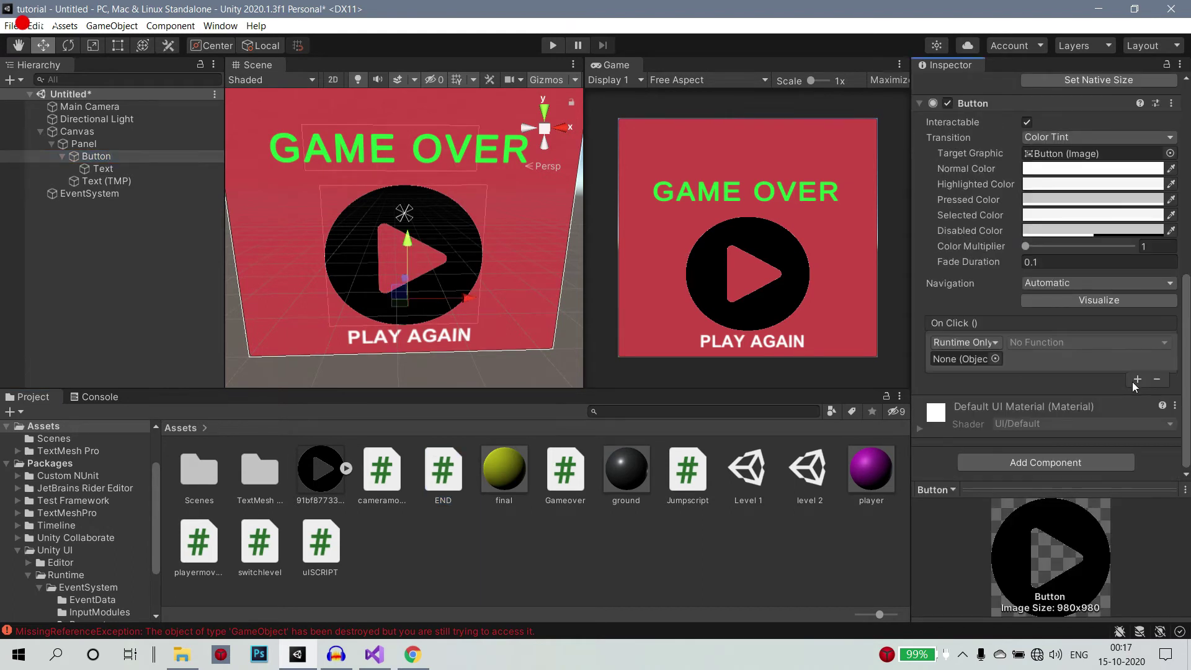
Attach the END script to the EventSystem object as a component, and reselect the play button.
click(83, 192)
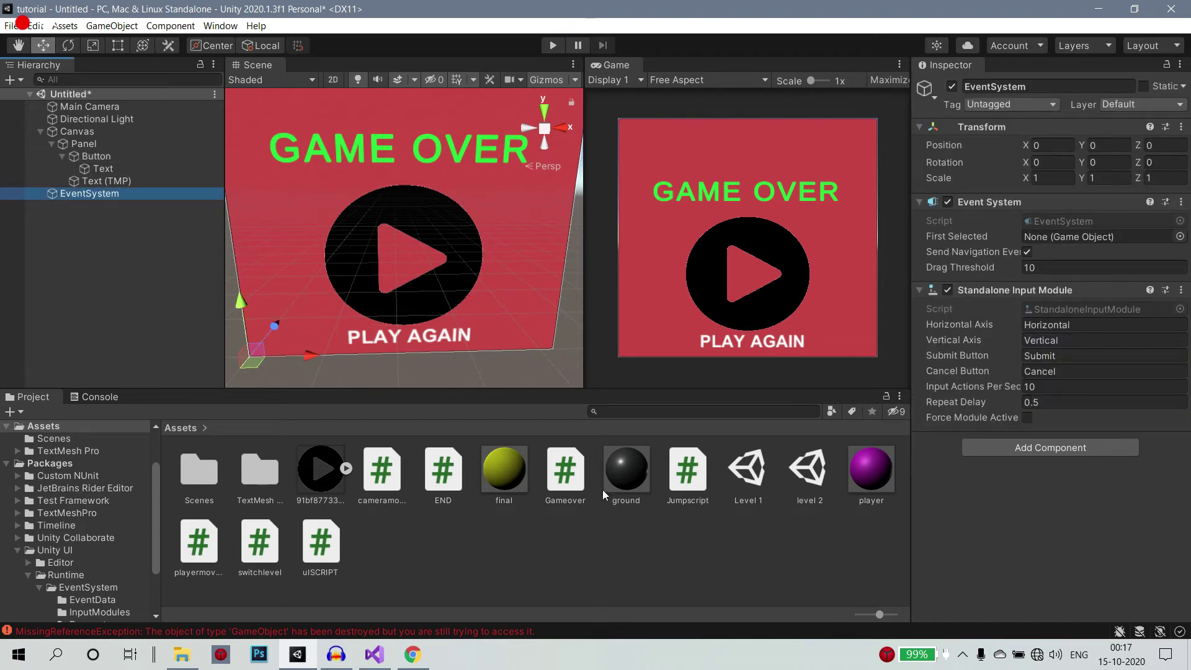
drag(443, 472, 1052, 445)
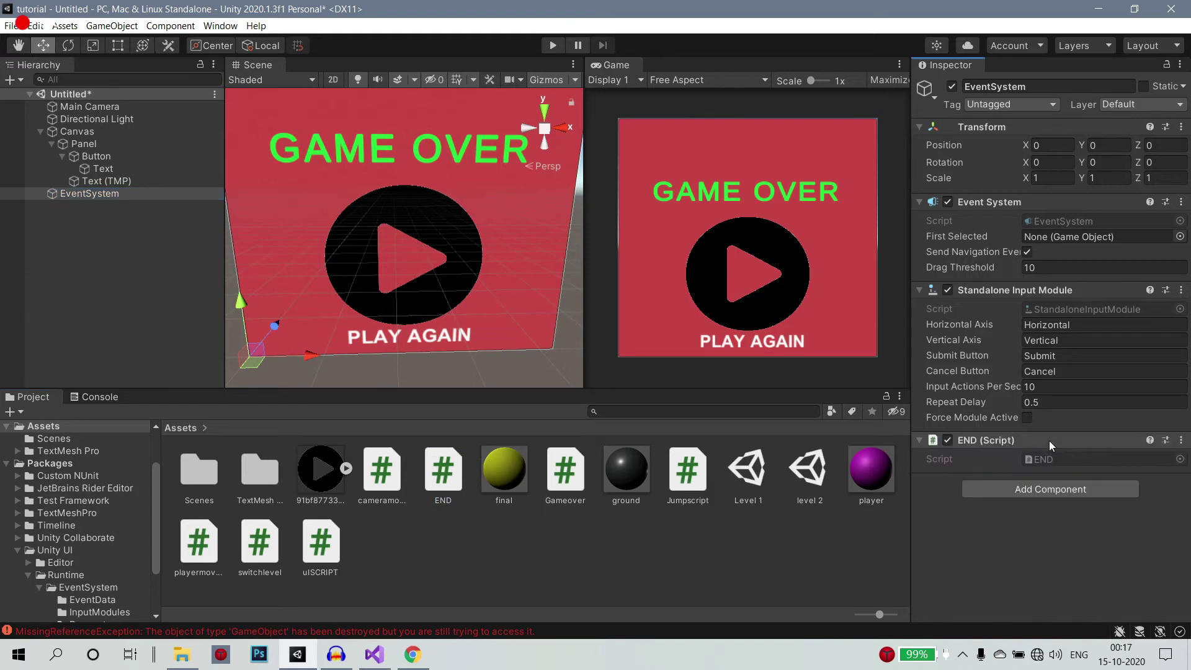
click(96, 156)
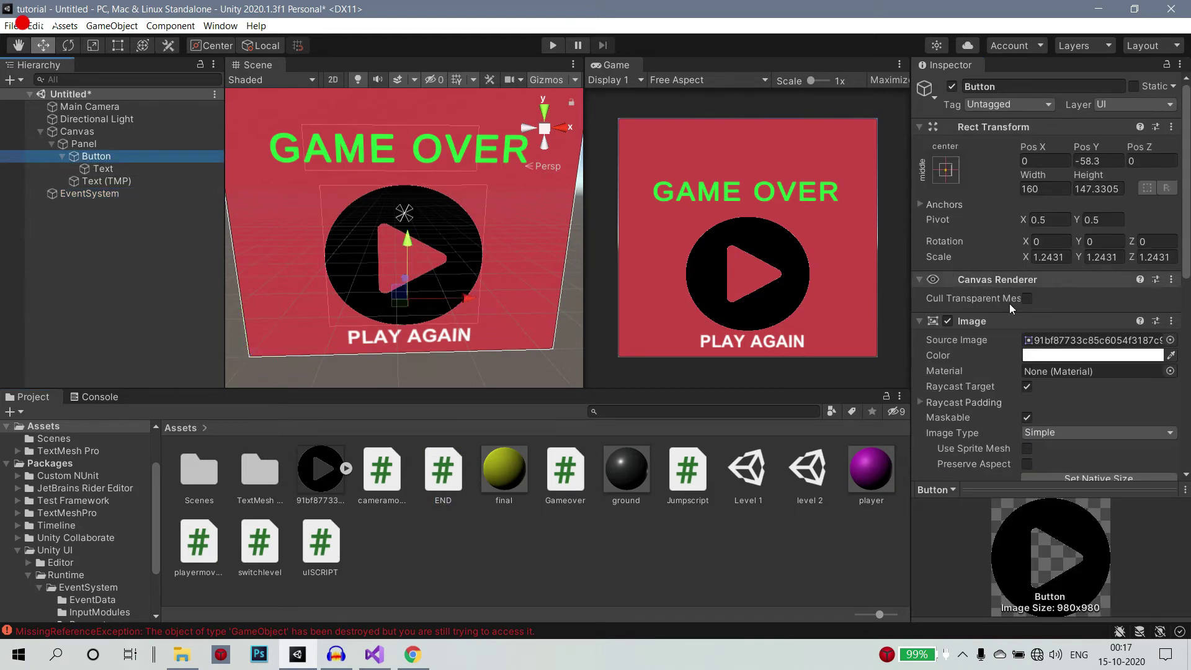
Assign the EventSystem object to the button's On Click entry and choose the END script's Onplayagainbuttonprsssd () function.
scroll(1041, 378, down, 10)
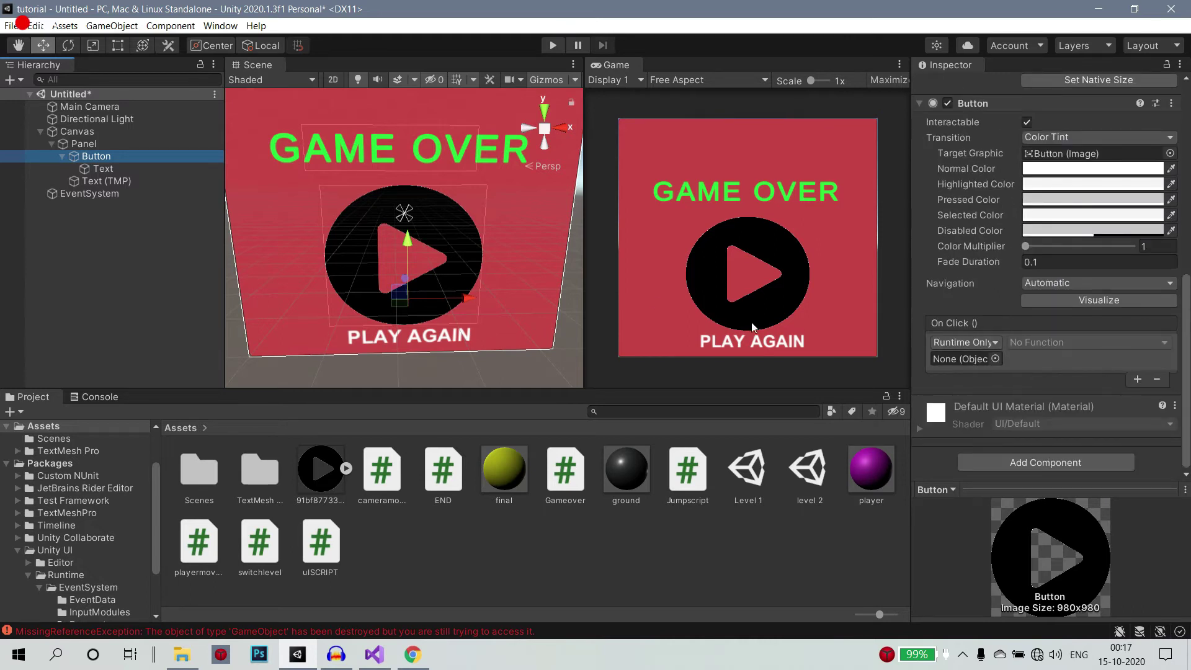
drag(76, 188, 958, 356)
click(1071, 342)
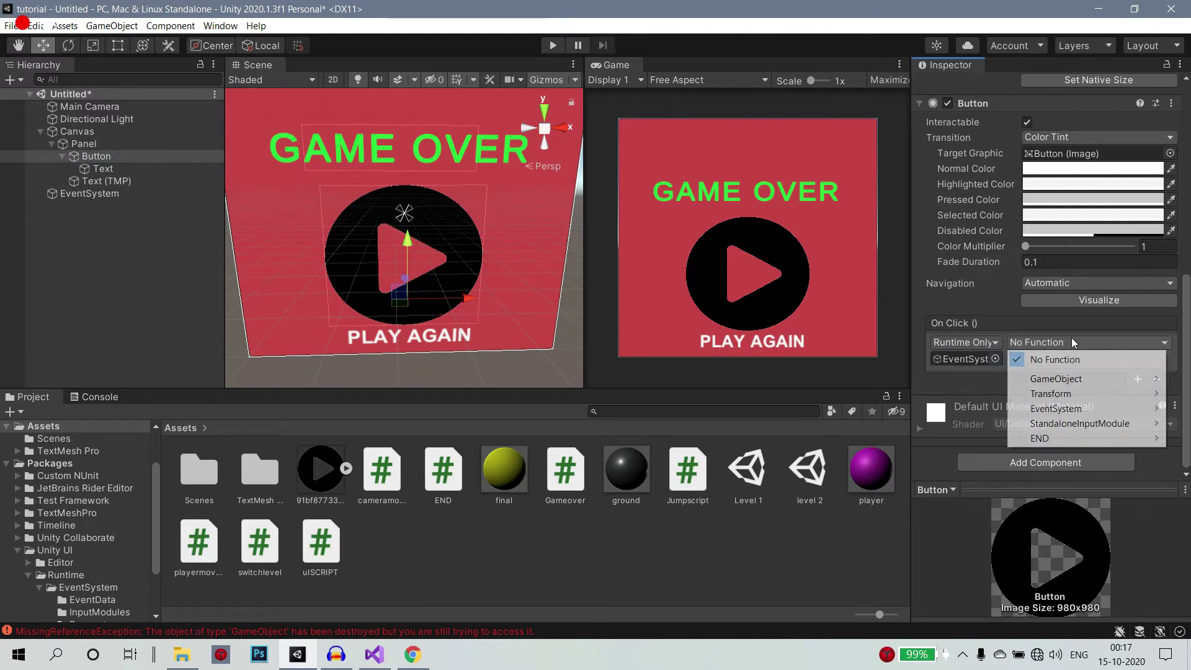
mouse_move(1055, 436)
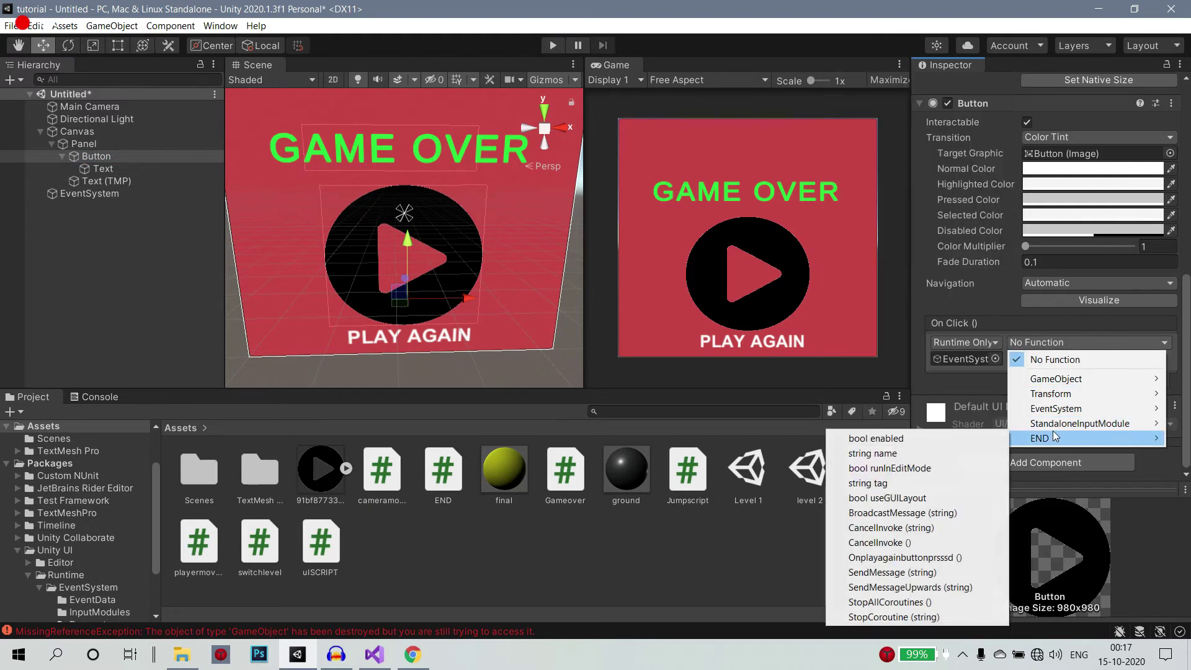
click(902, 558)
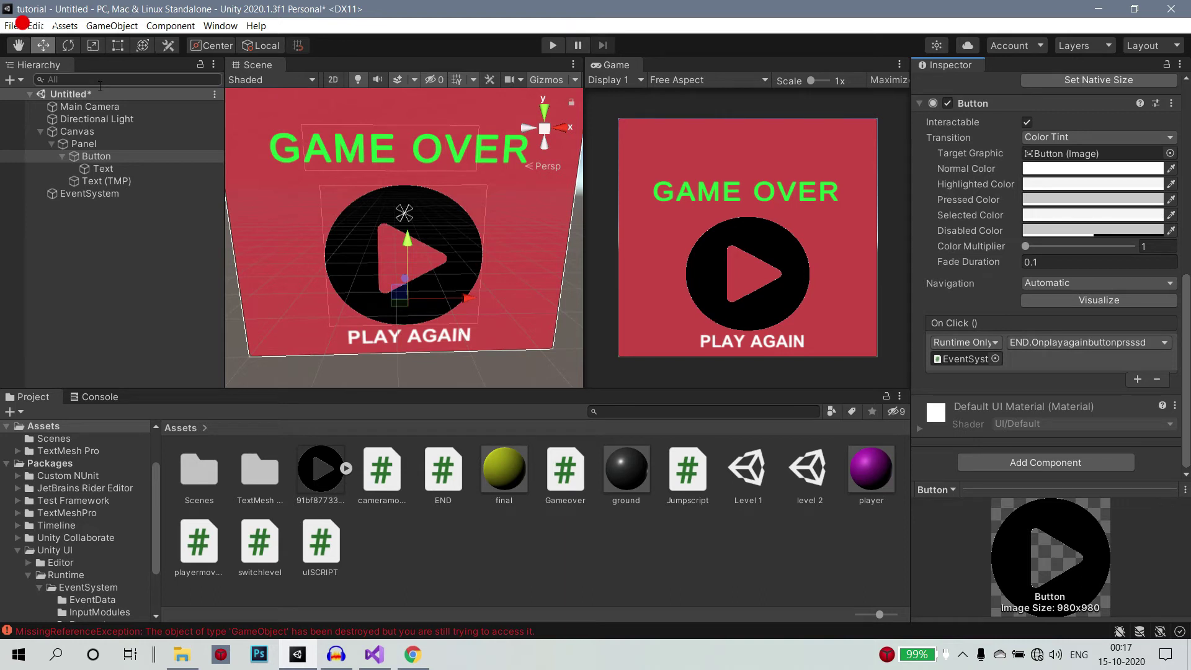
Save the untitled Game Over scene as "end" in the Assets folder and select the new scene asset.
right_click(211, 94)
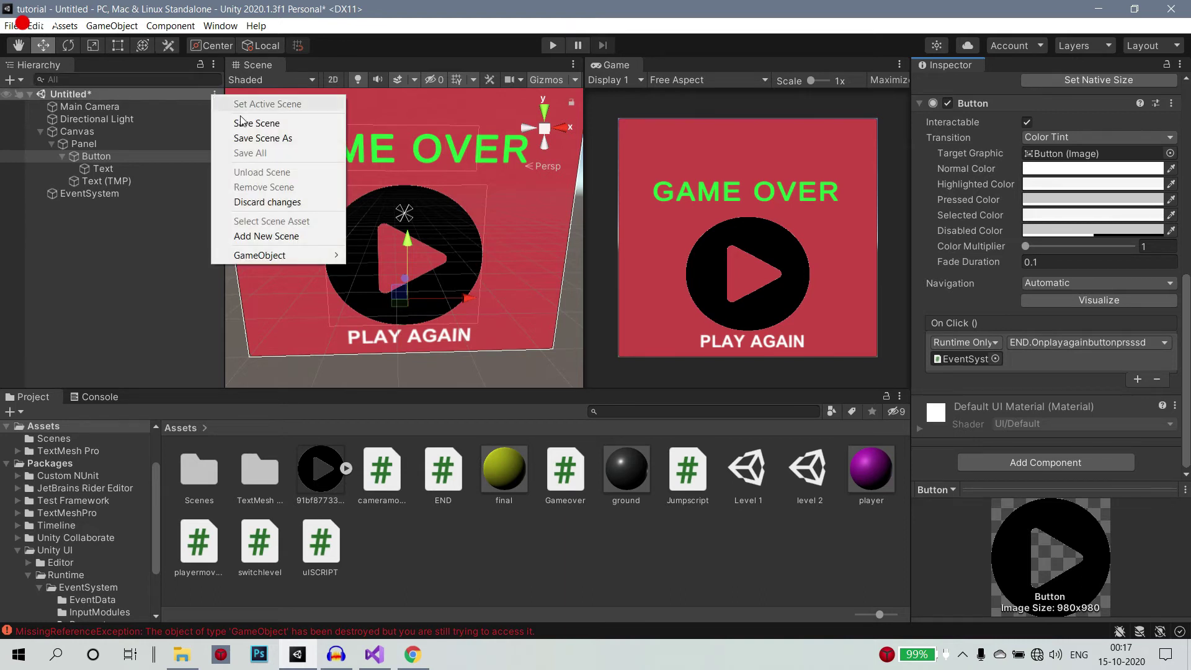
click(256, 134)
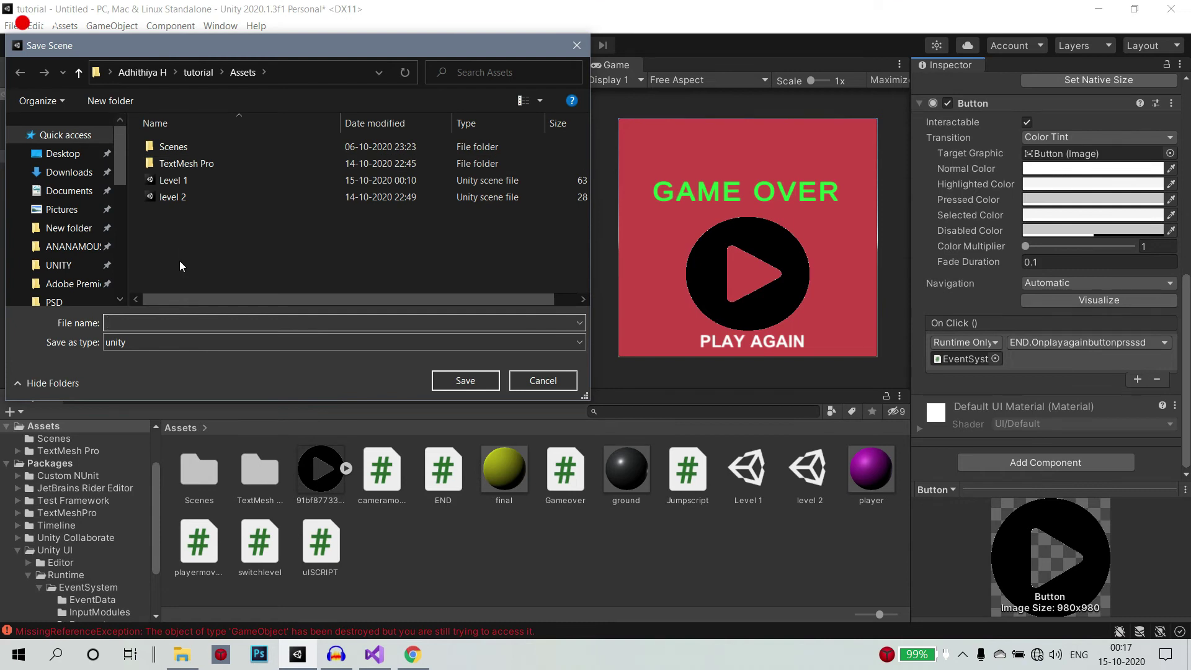
text(end)
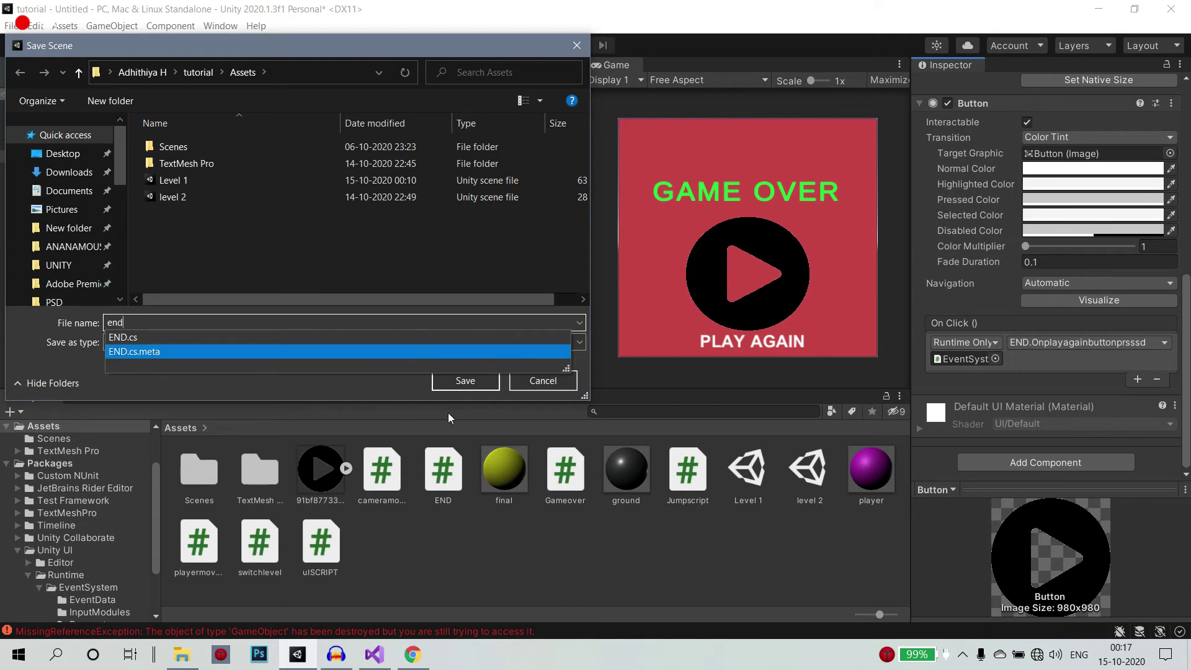
key(Escape)
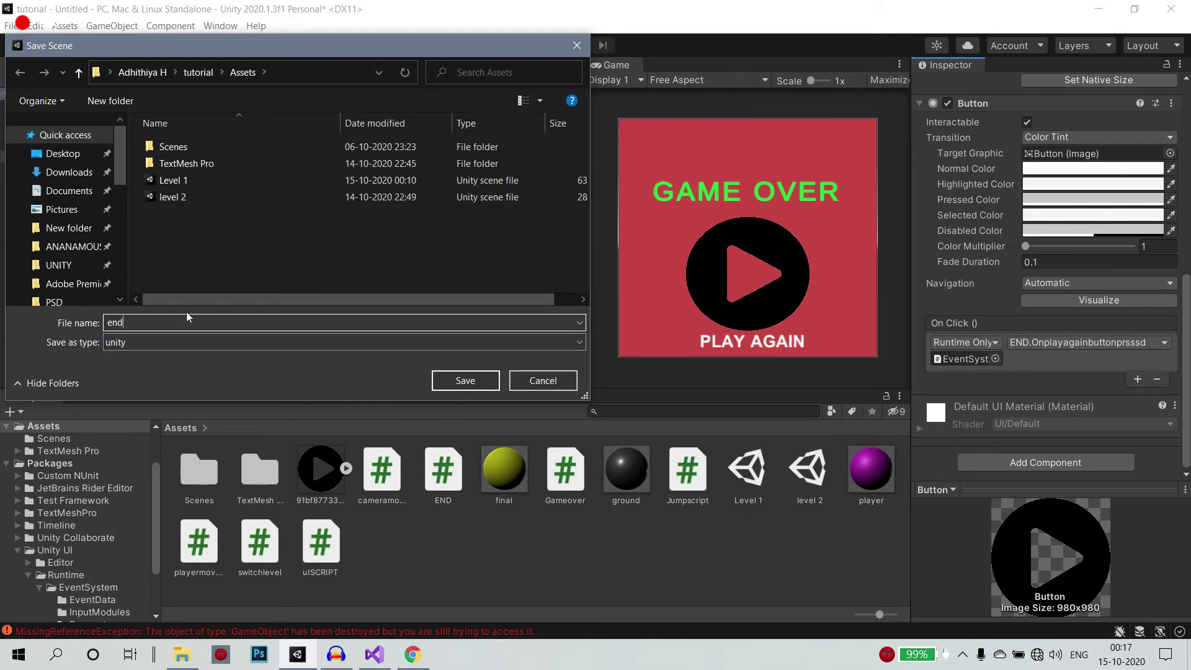
click(467, 376)
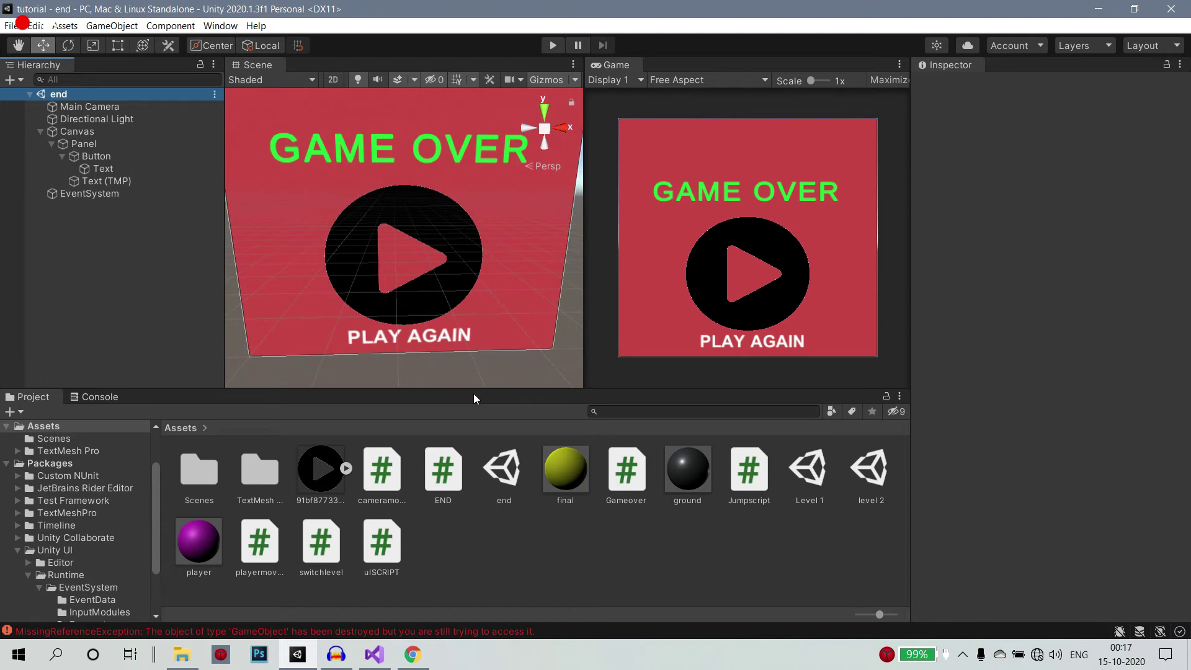
click(506, 477)
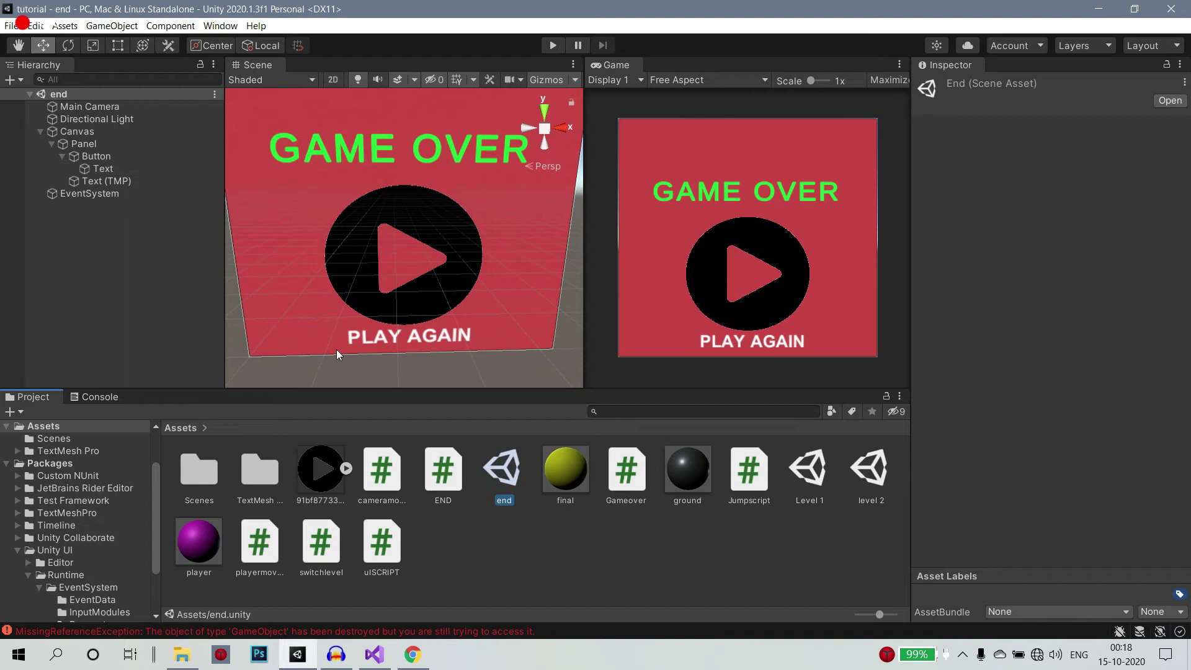
Open the Level 1 scene and open the Gameover script in Visual Studio.
double_click(826, 483)
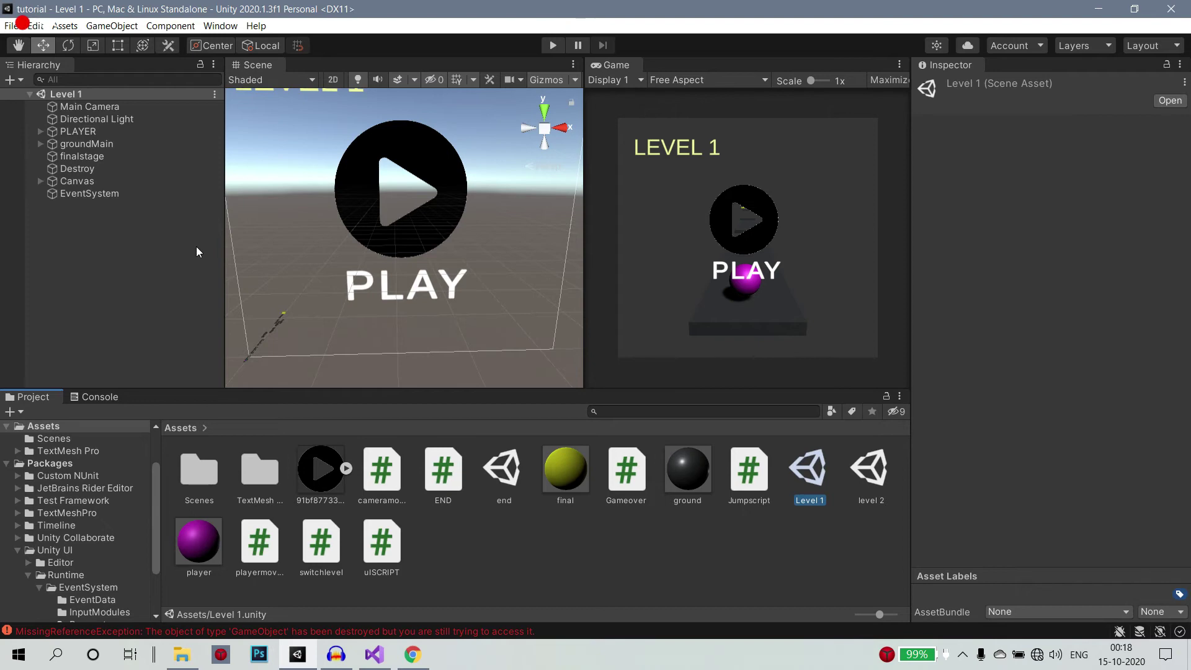
double_click(626, 470)
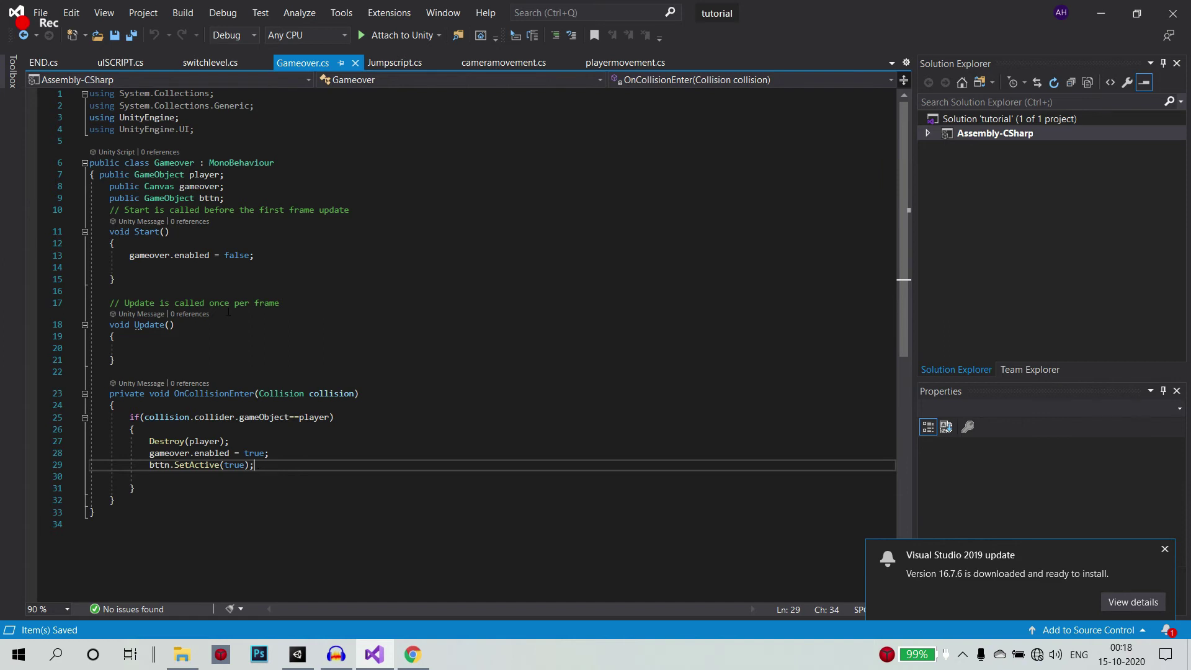
mouse_move(307, 654)
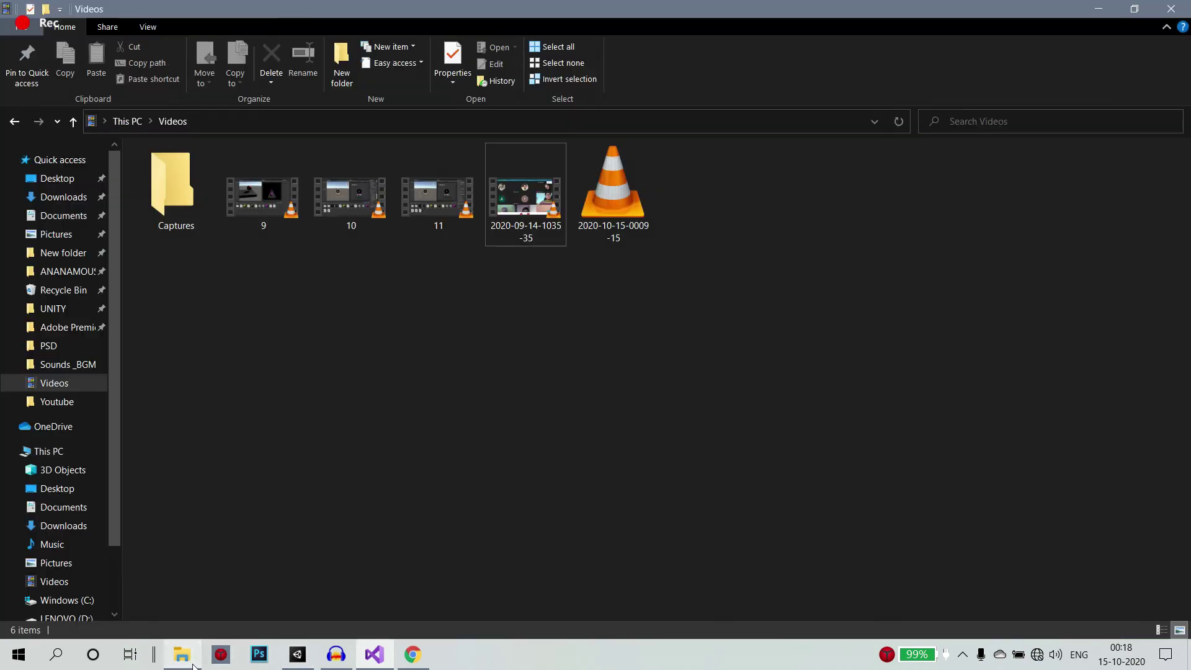
Delete the gameover and bttn declarations and every statement using them in Start and OnCollisionEnter of the Gameover script.
click(165, 453)
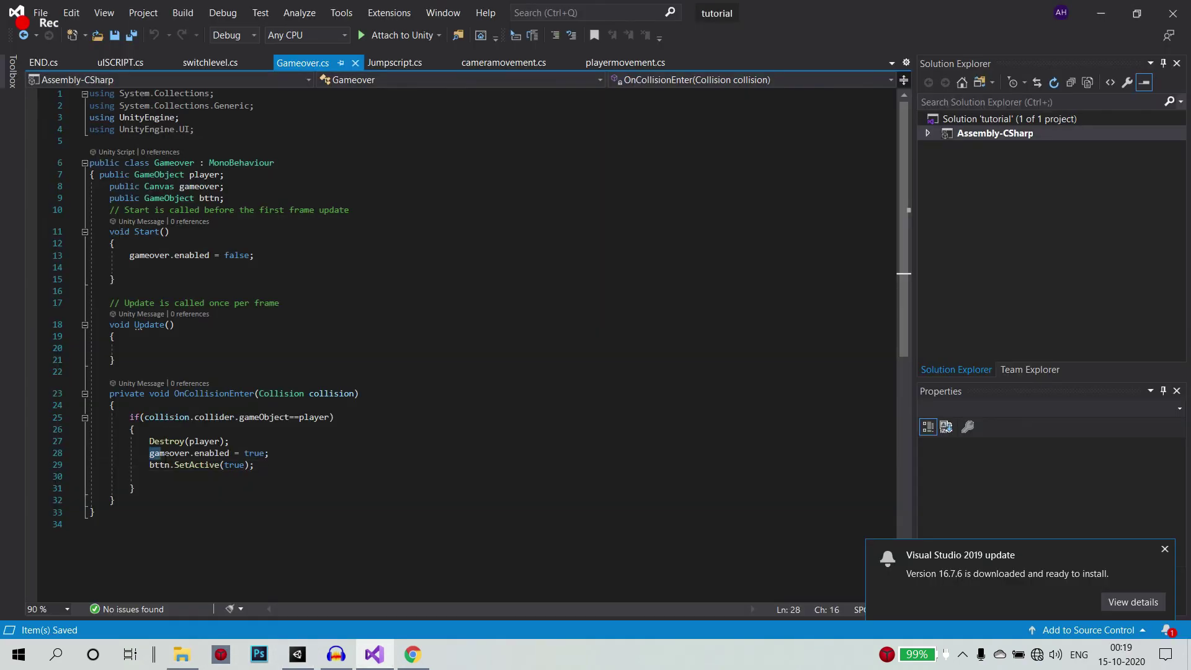
drag(167, 454, 255, 466)
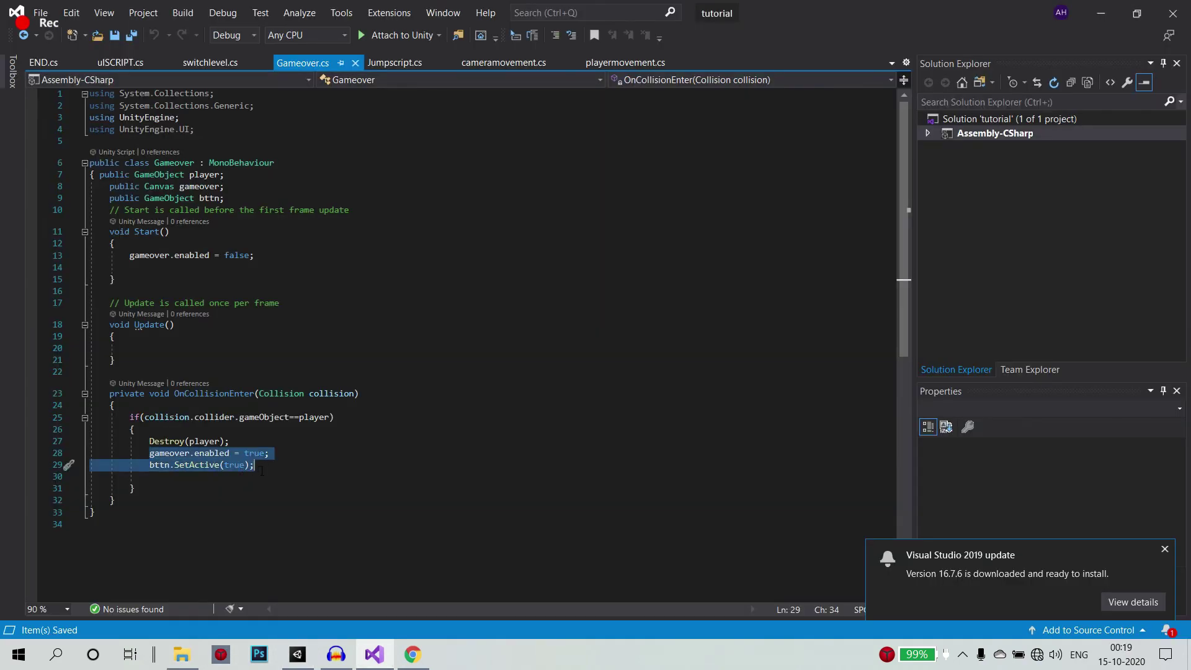
key(BackSpace)
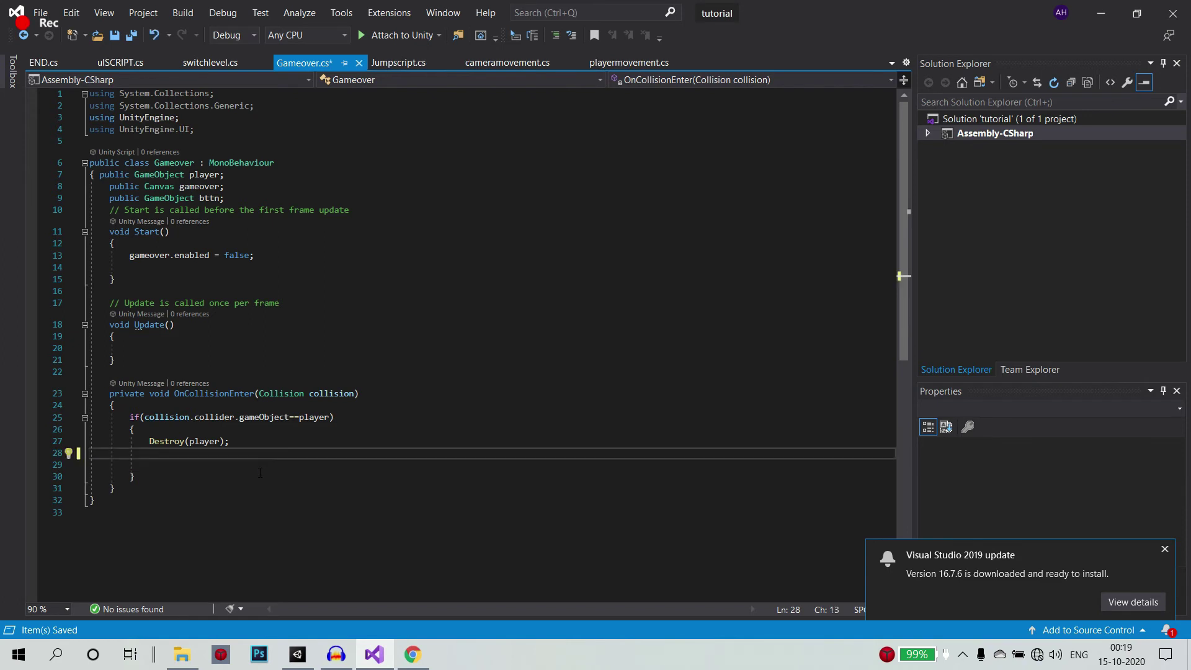
drag(242, 196, 105, 192)
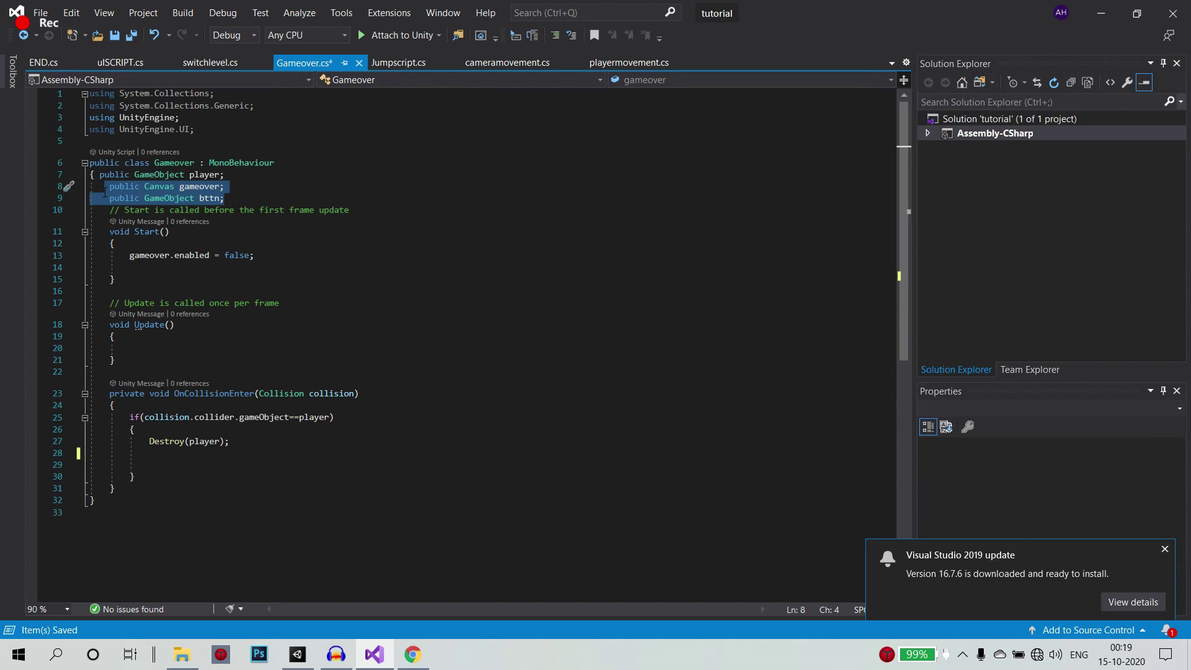
key(BackSpace)
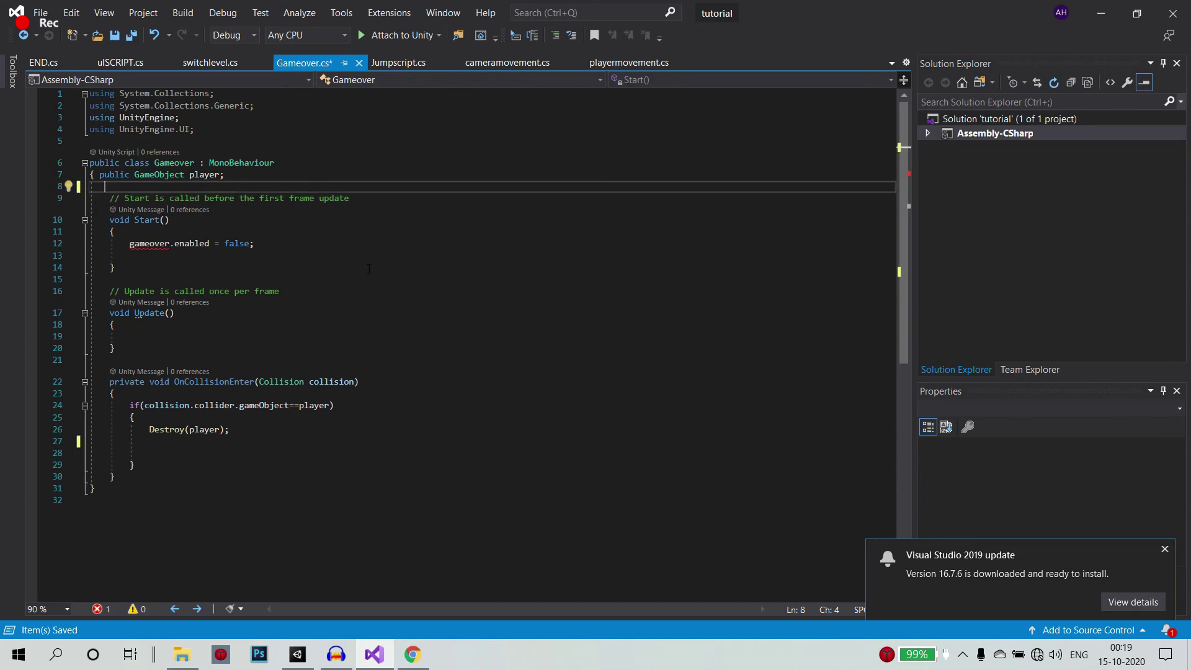
drag(254, 244, 126, 246)
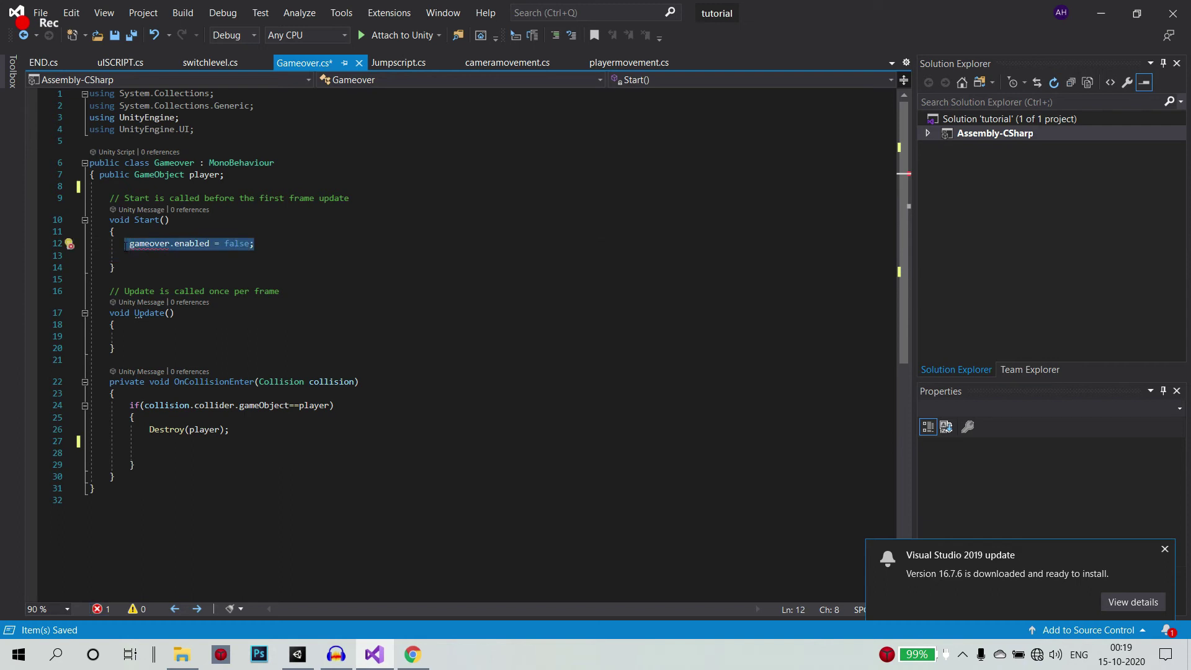
key(BackSpace)
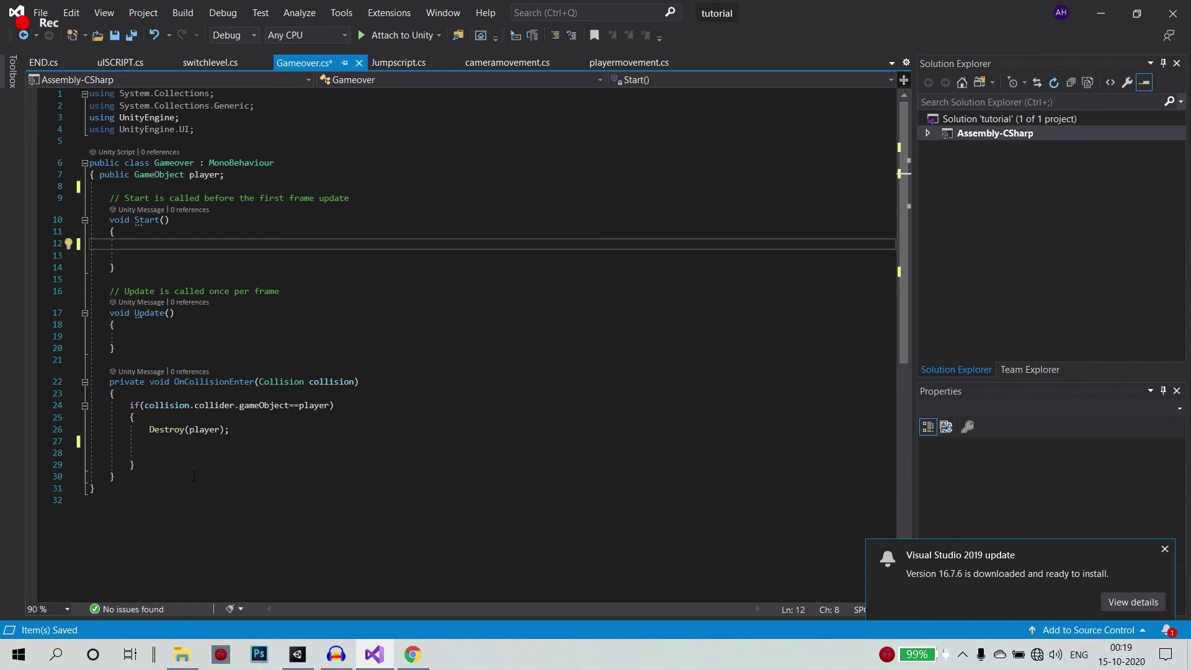
Start a SceneManager statement on a new line below Destroy(player);, with the UnityEngine.SceneManagement namespace imported.
click(253, 428)
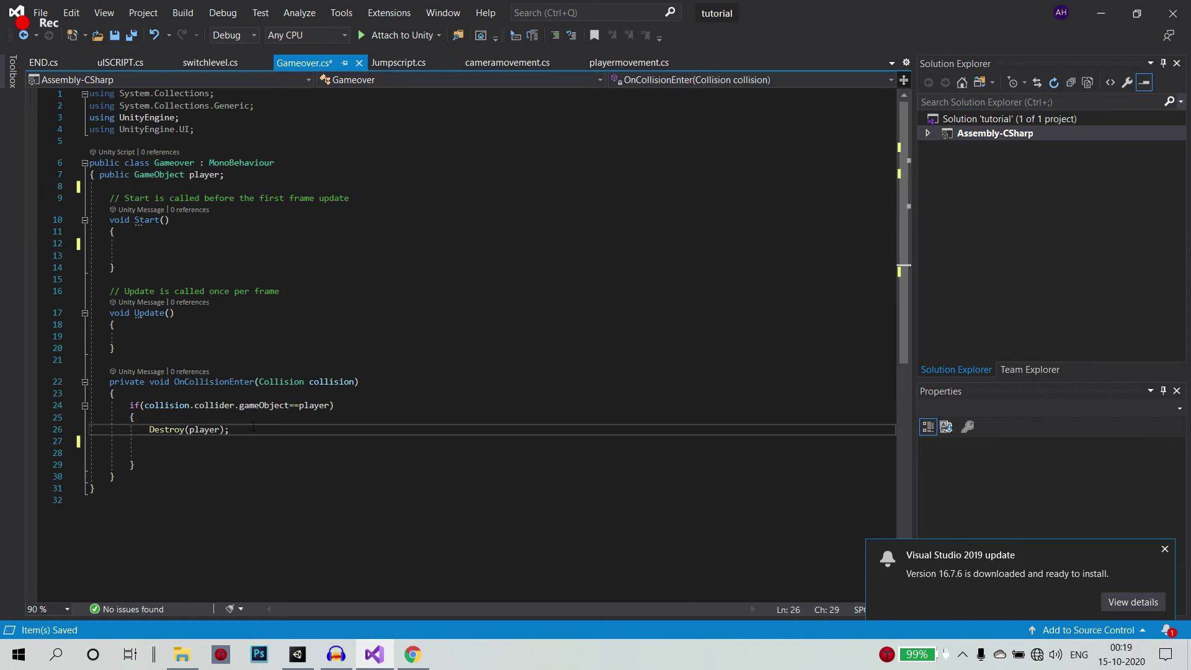
key(Return)
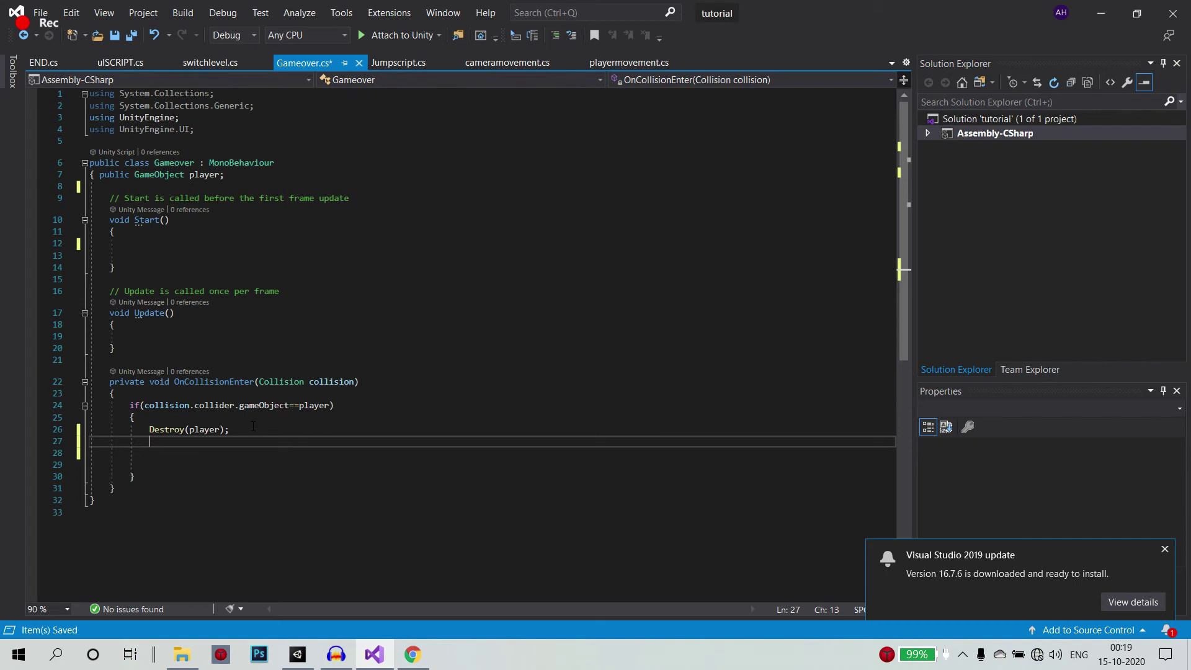
text(S)
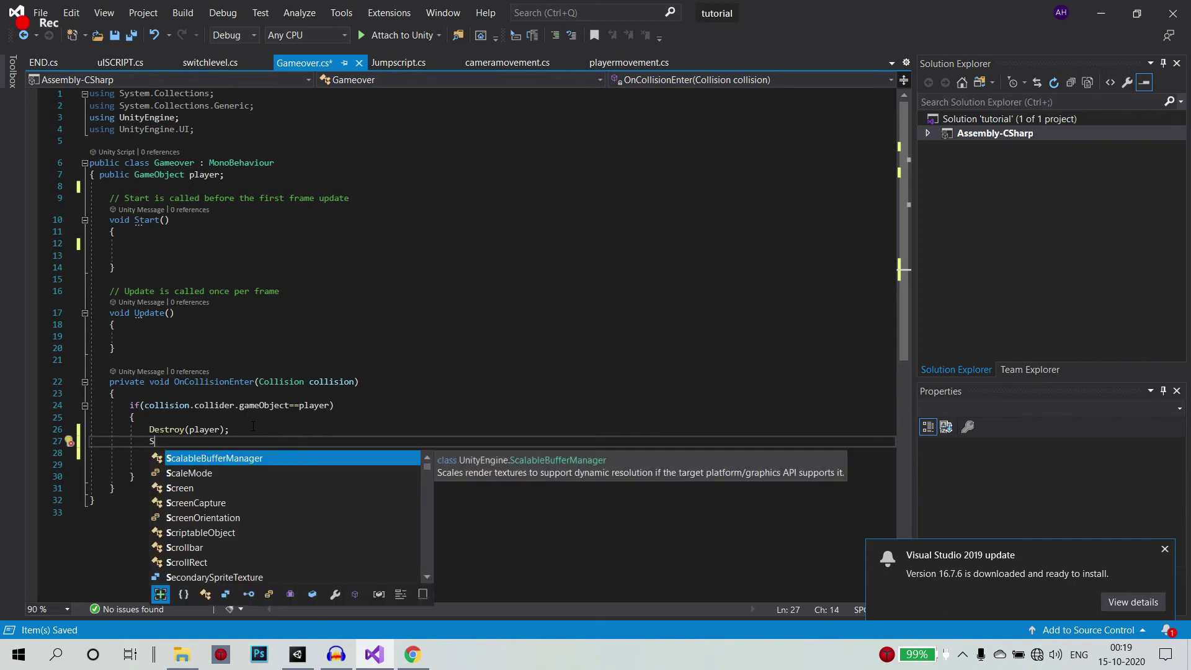
text(ce)
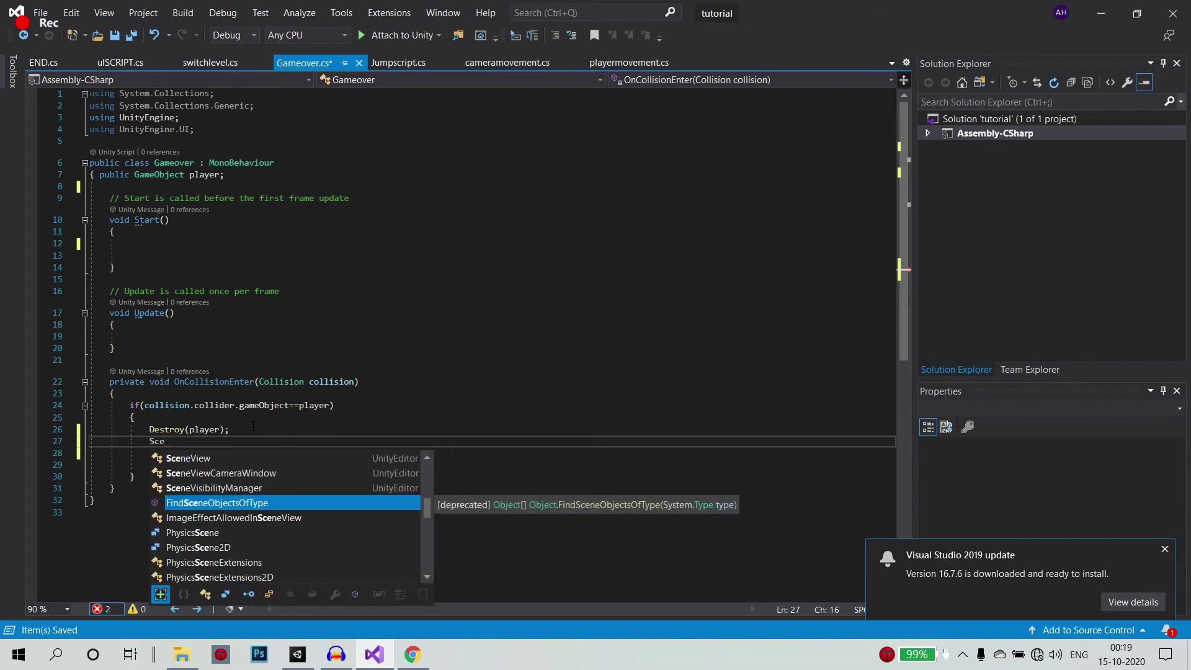
text(ne,)
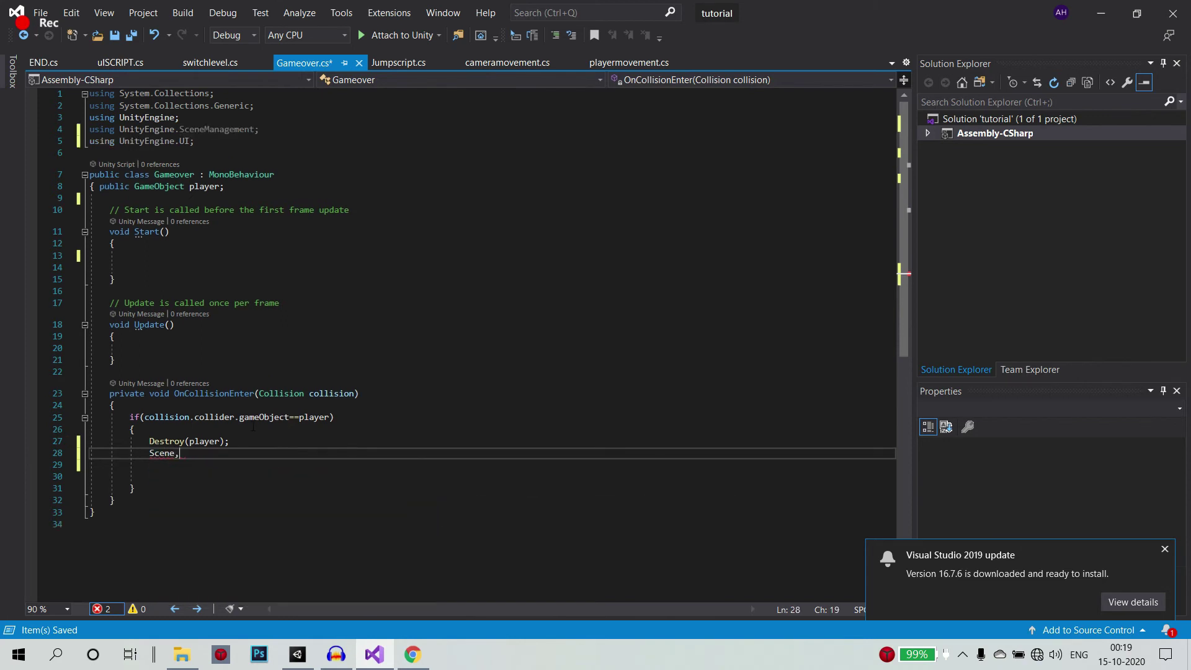
key(BackSpace)
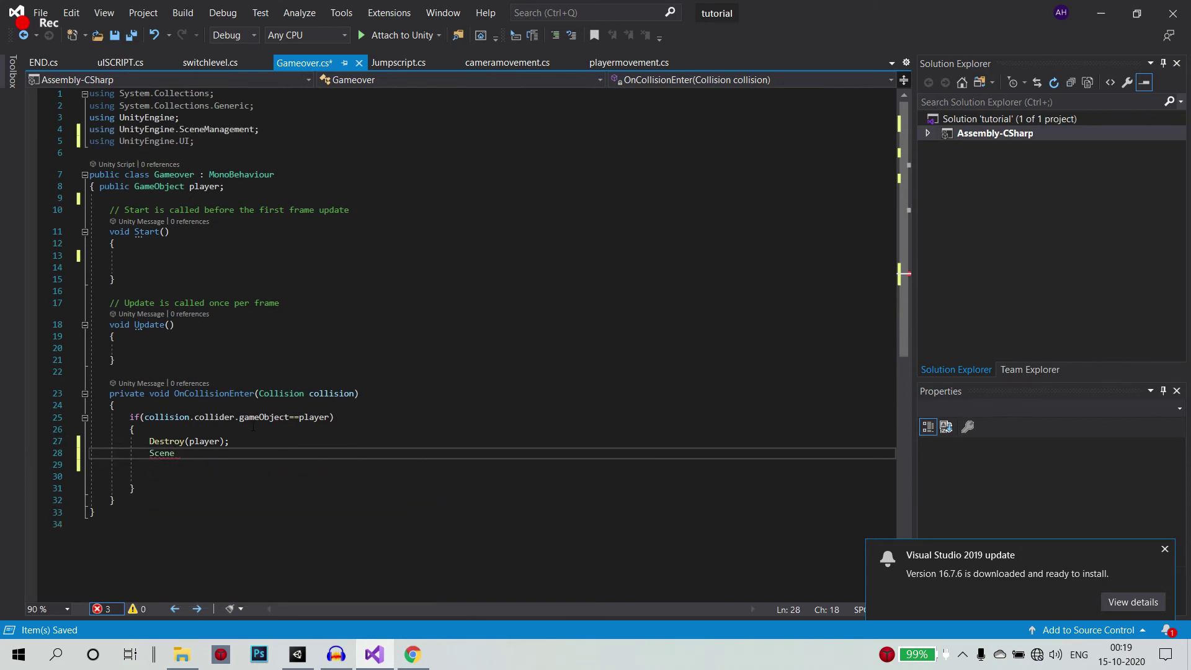
text(m)
key(BackSpace)
key(BackSpace)
key(BackSpace)
key(BackSpace)
key(BackSpace)
key(BackSpace)
text(scenem)
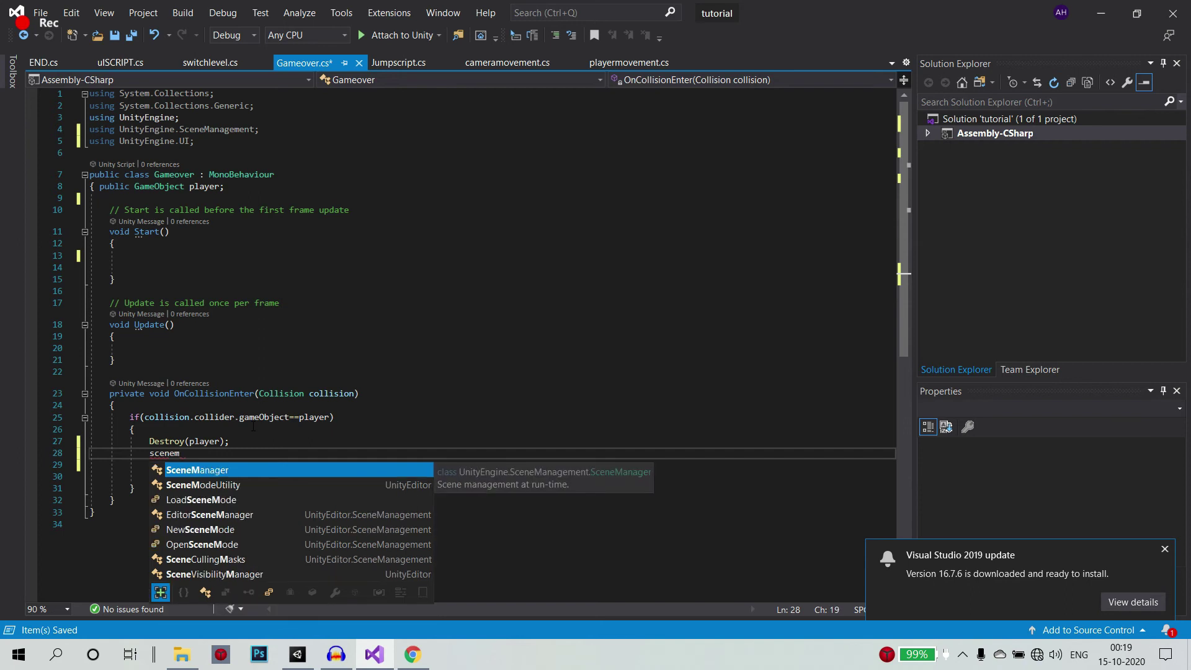
key(Tab)
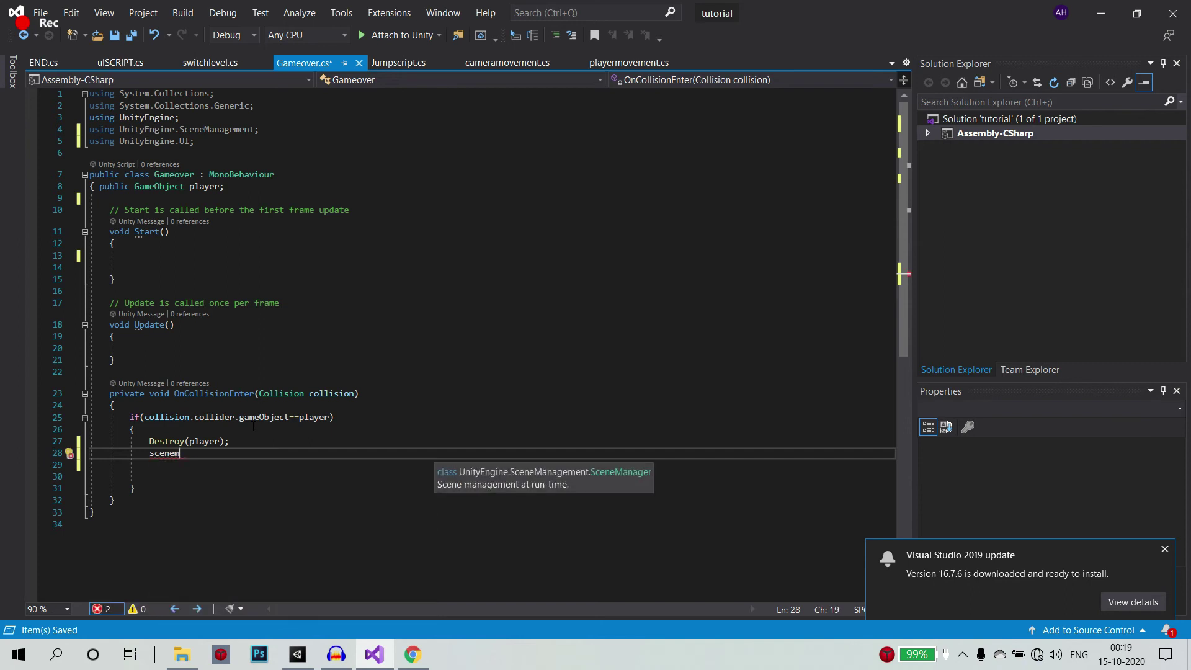
Complete the statement as SceneManager.LoadScene("end"); and save the Gameover script before returning to Unity.
text(.l)
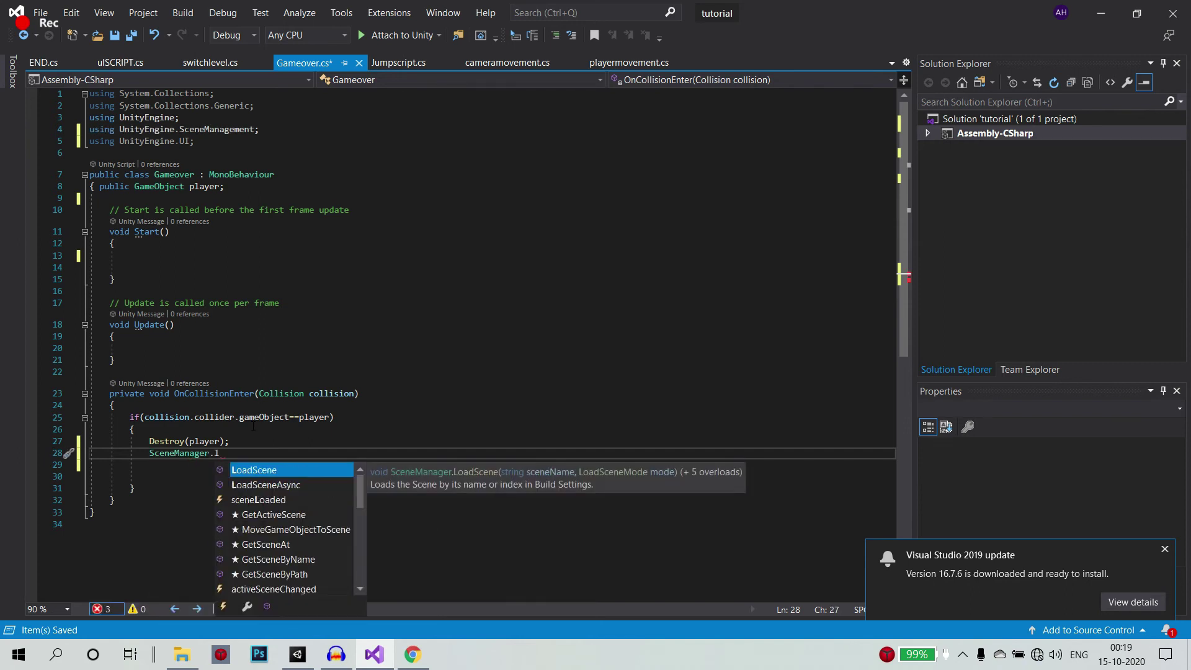
key(Tab)
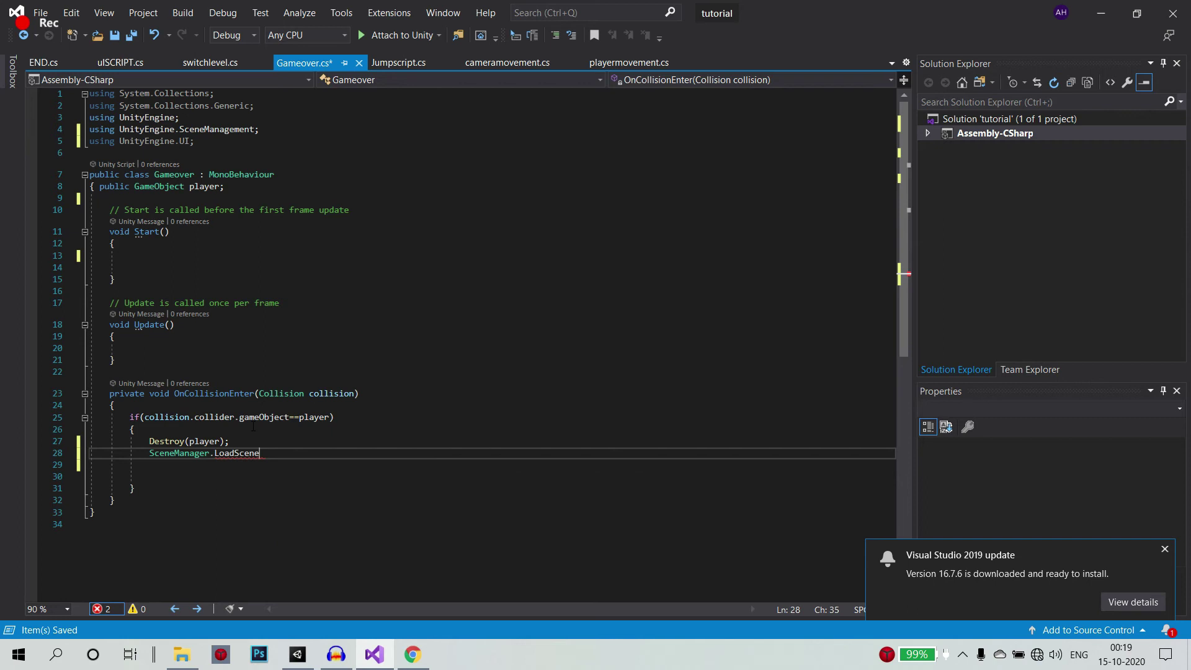
text(()
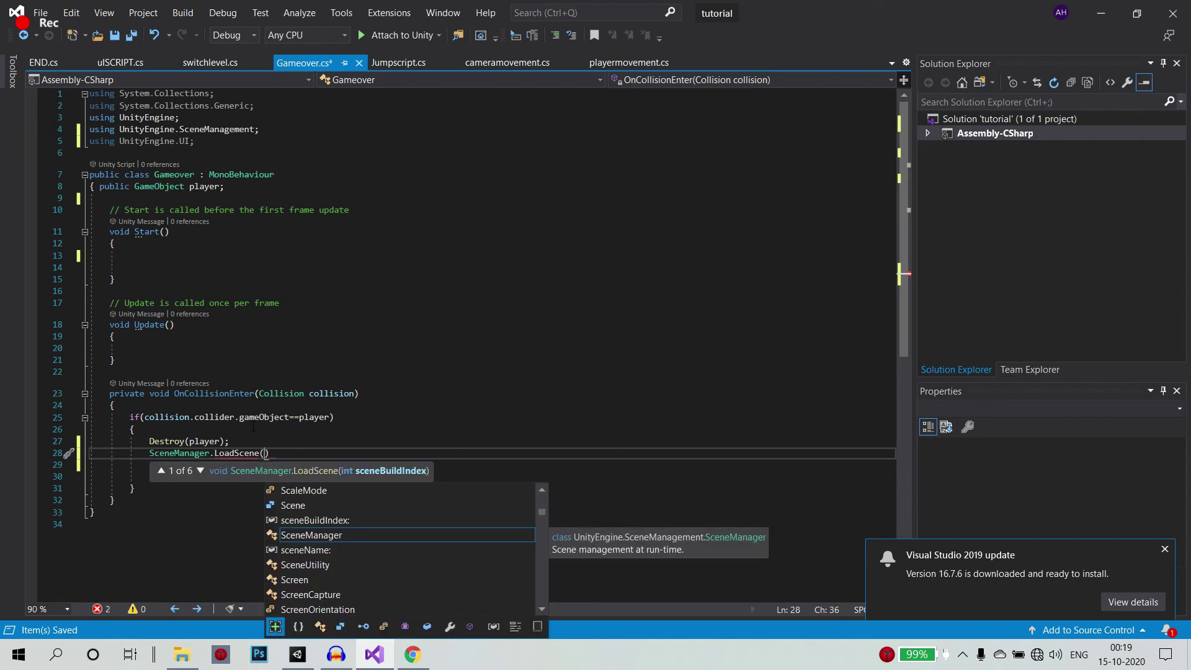
text("")
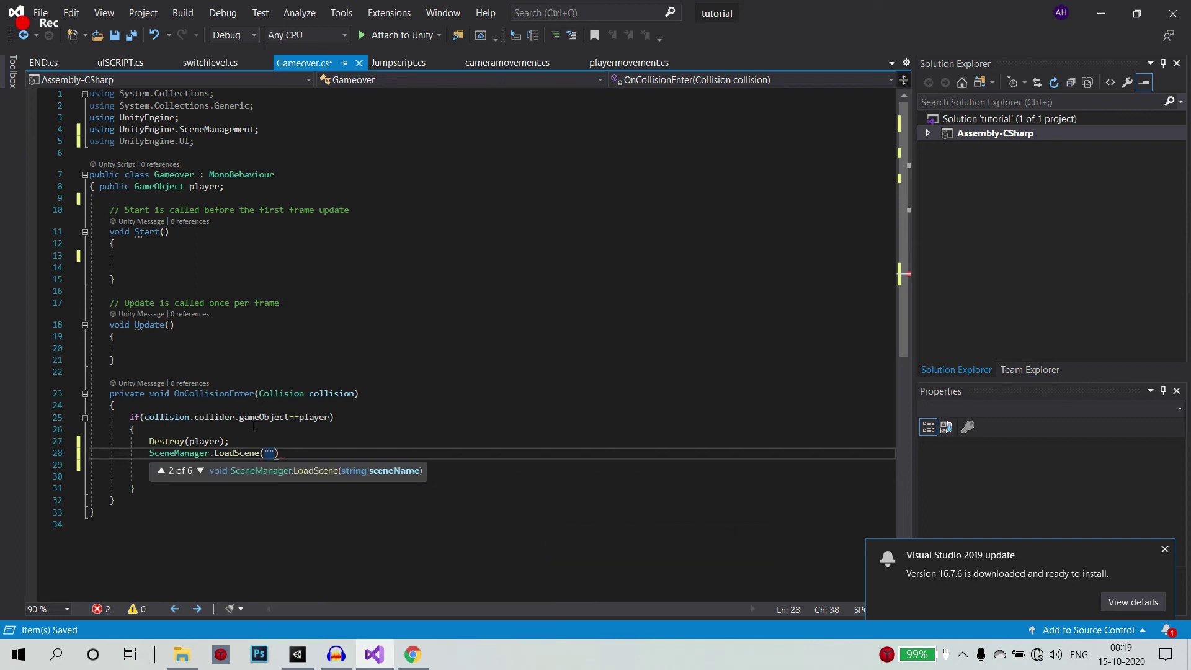
text(end)
text();)
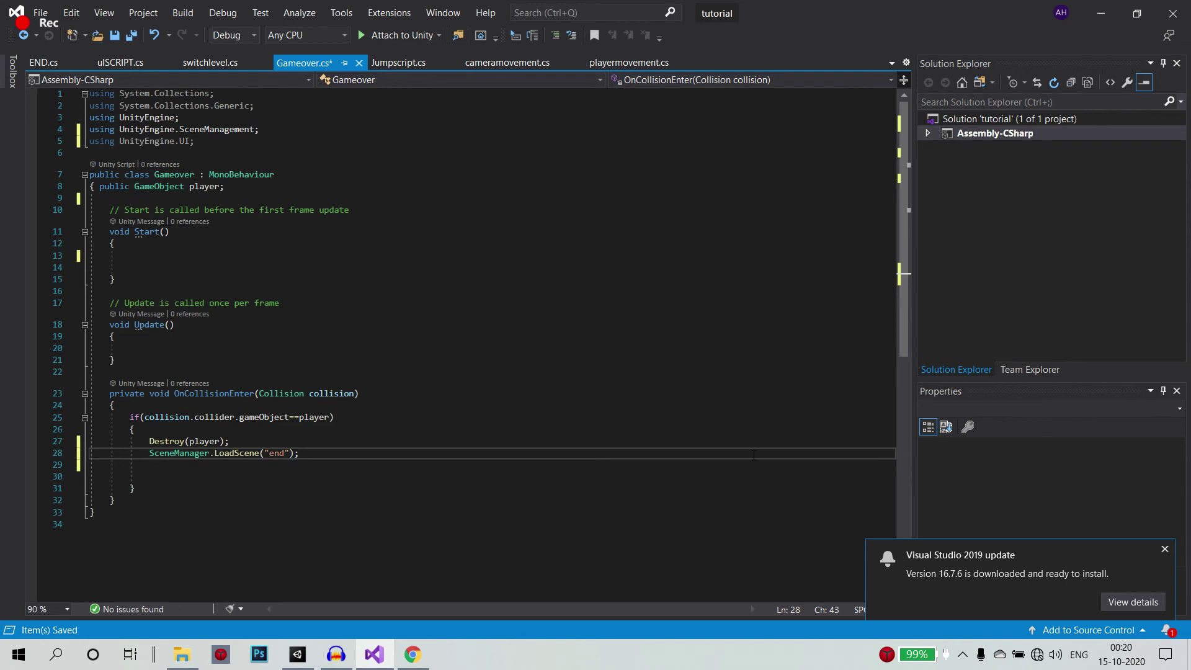
key(ctrl+s)
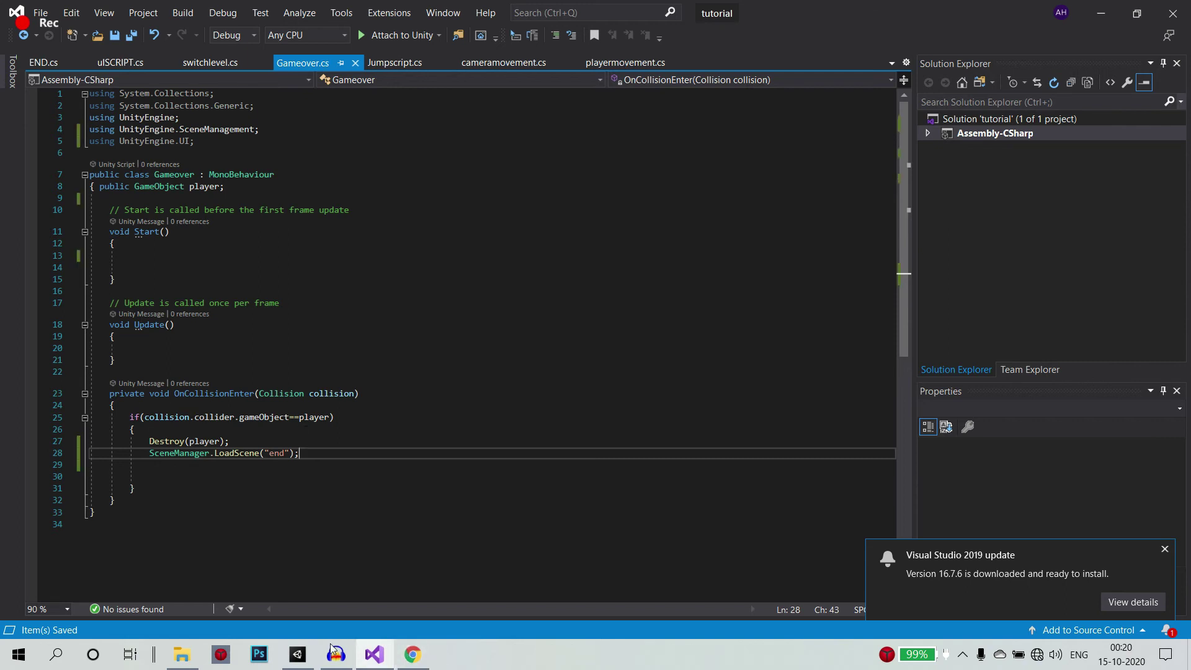
click(297, 655)
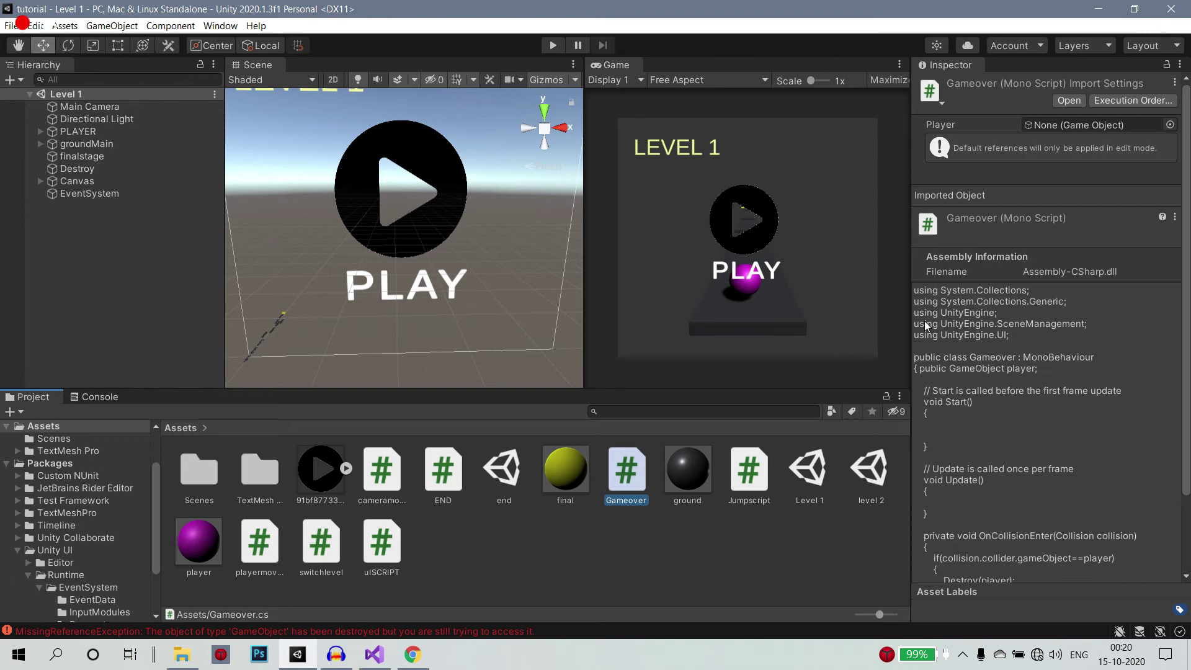
Play-test Level 1 by starting the game with PLAY and letting the player fall, and stop the run.
click(550, 48)
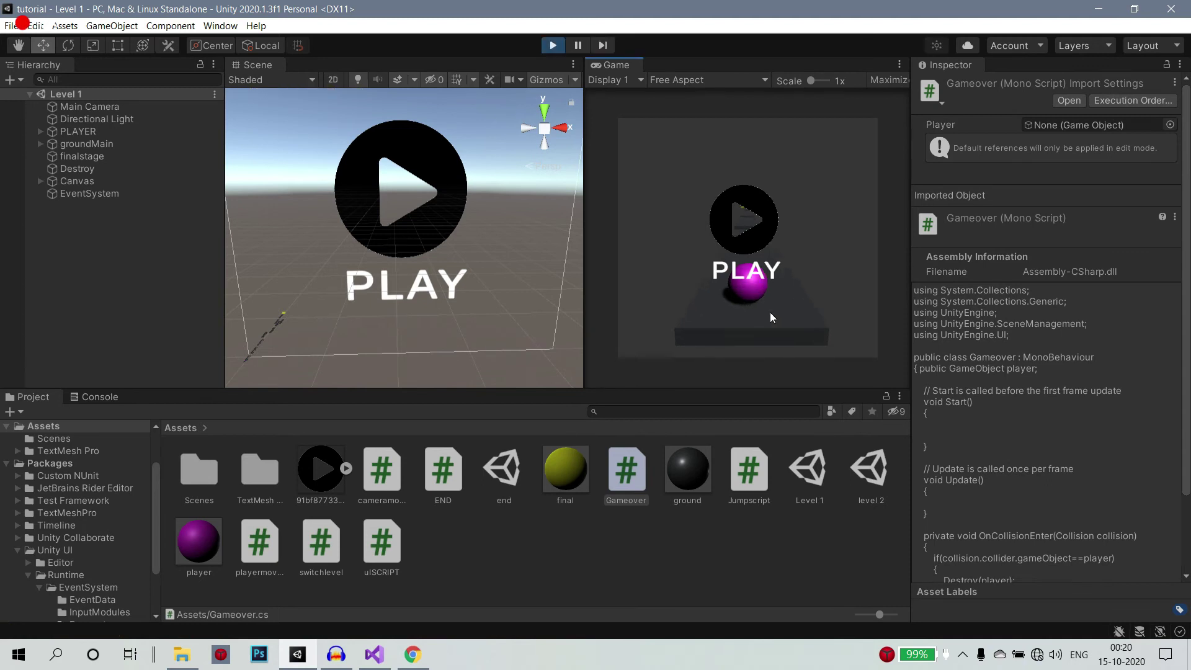
click(762, 225)
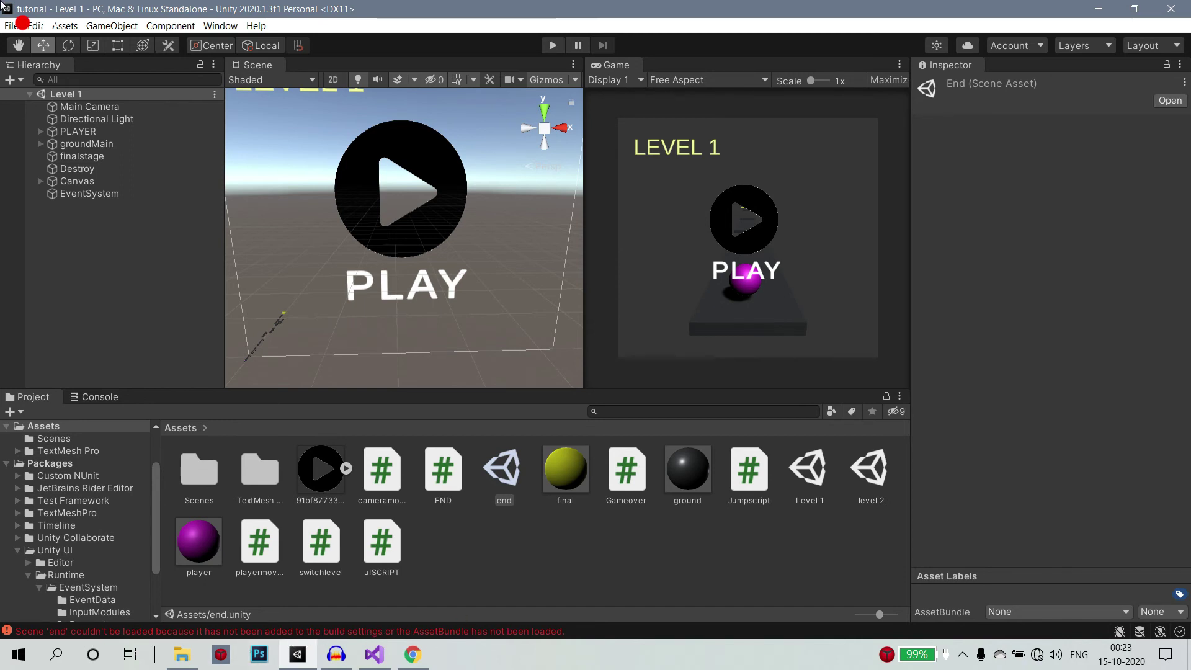
click(13, 24)
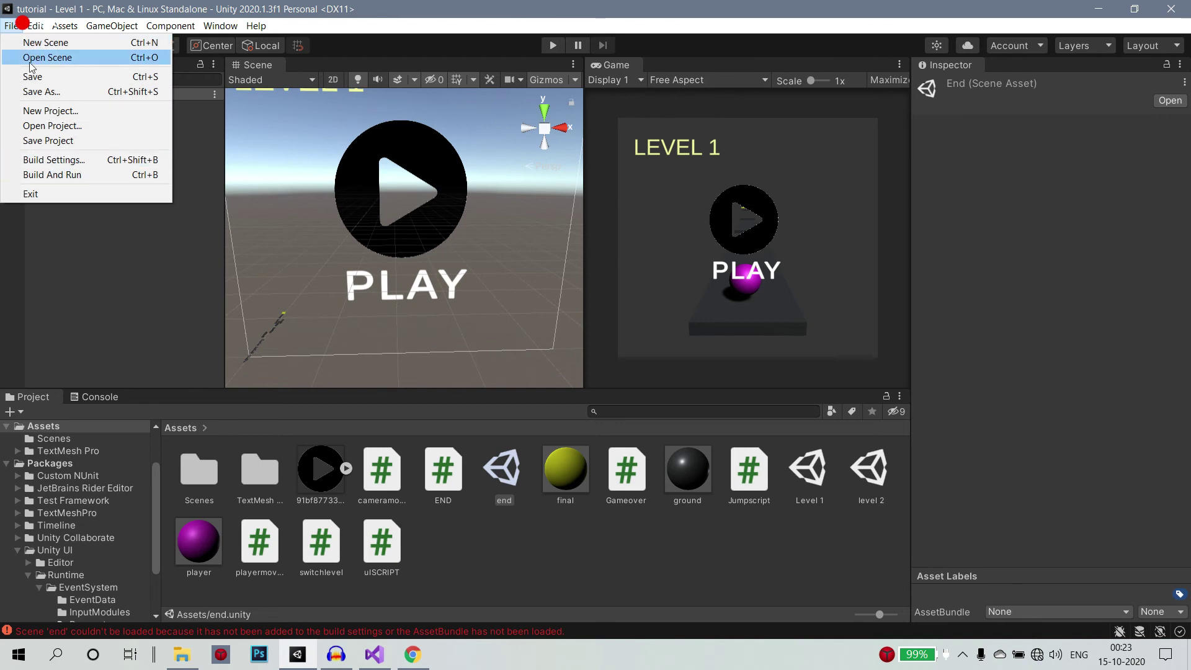
click(61, 160)
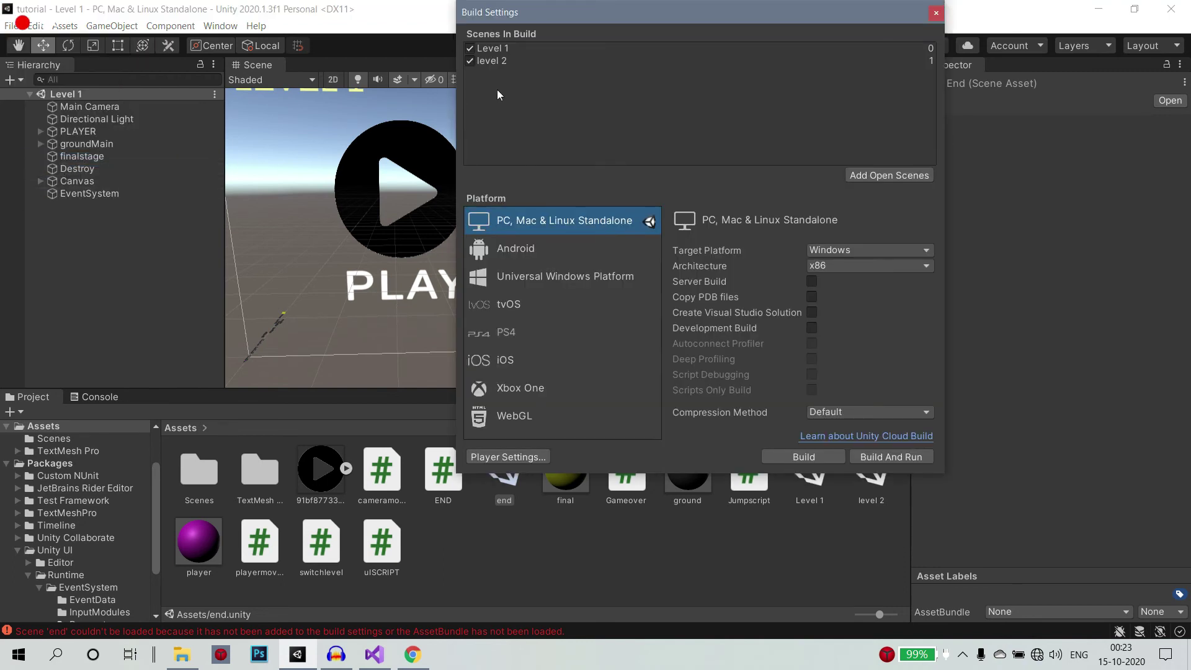
click(936, 13)
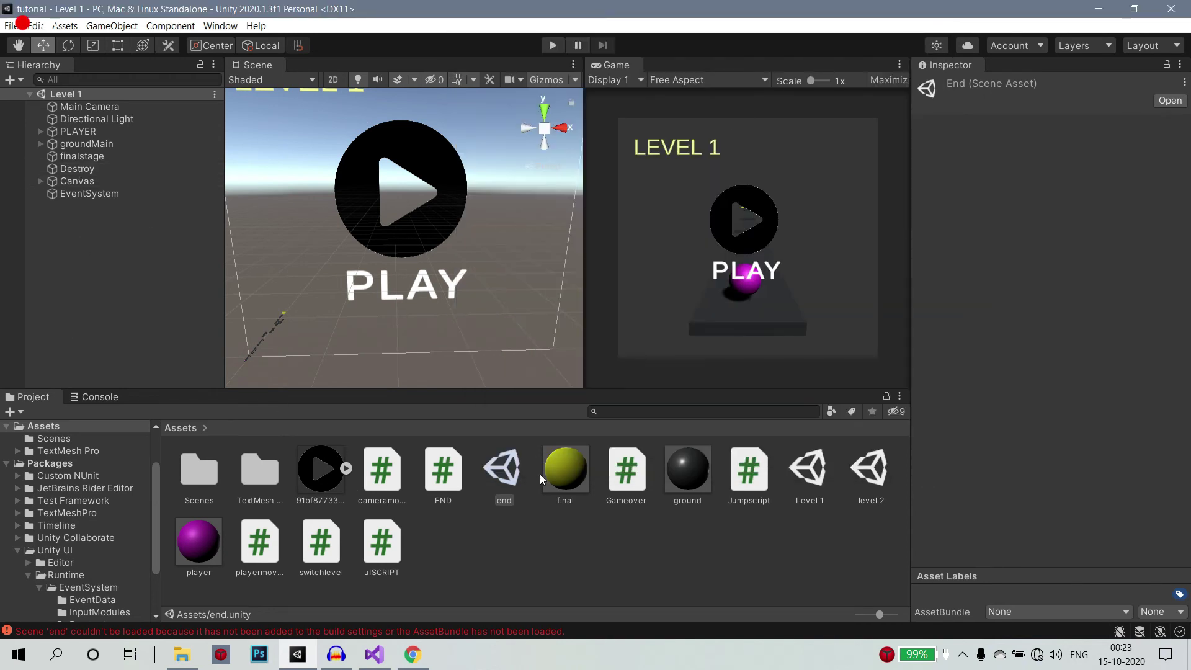
Open the end scene and add it to the Scenes In Build list in Build Settings.
double_click(492, 483)
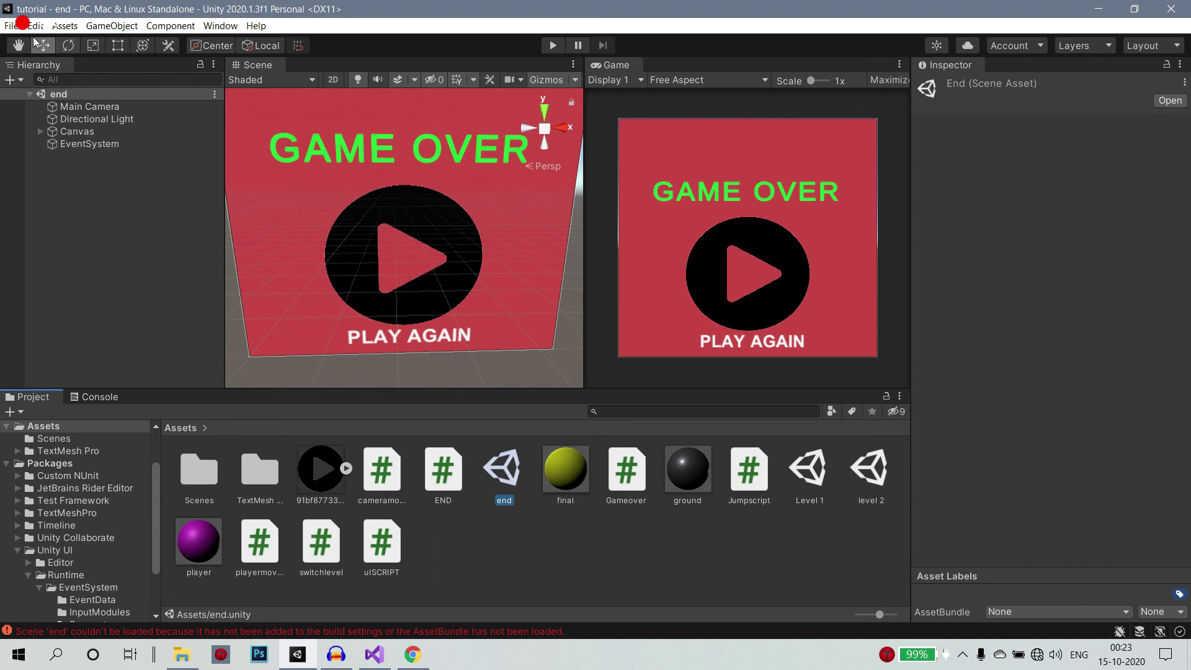
click(12, 26)
click(53, 160)
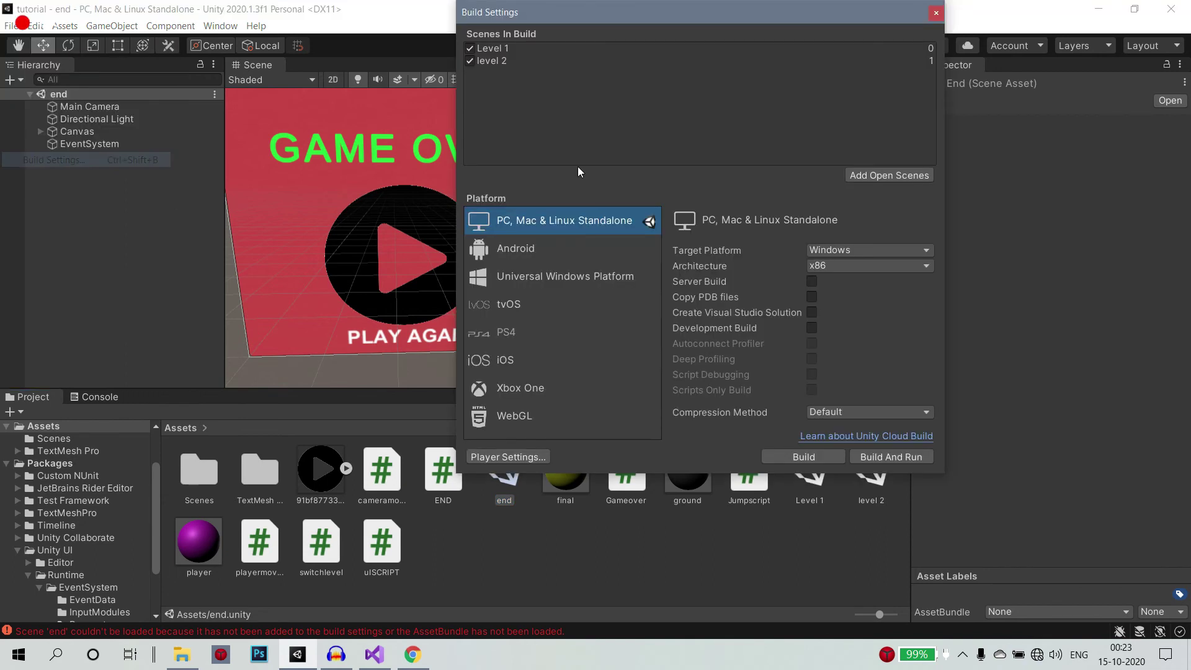
click(881, 175)
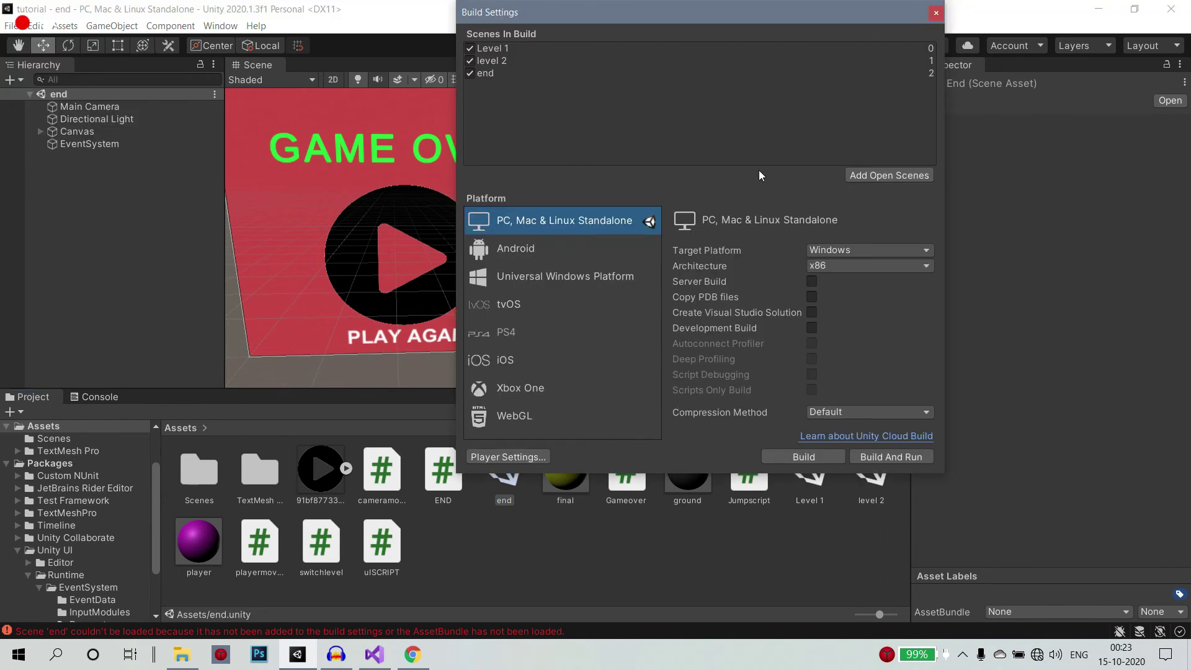
click(936, 13)
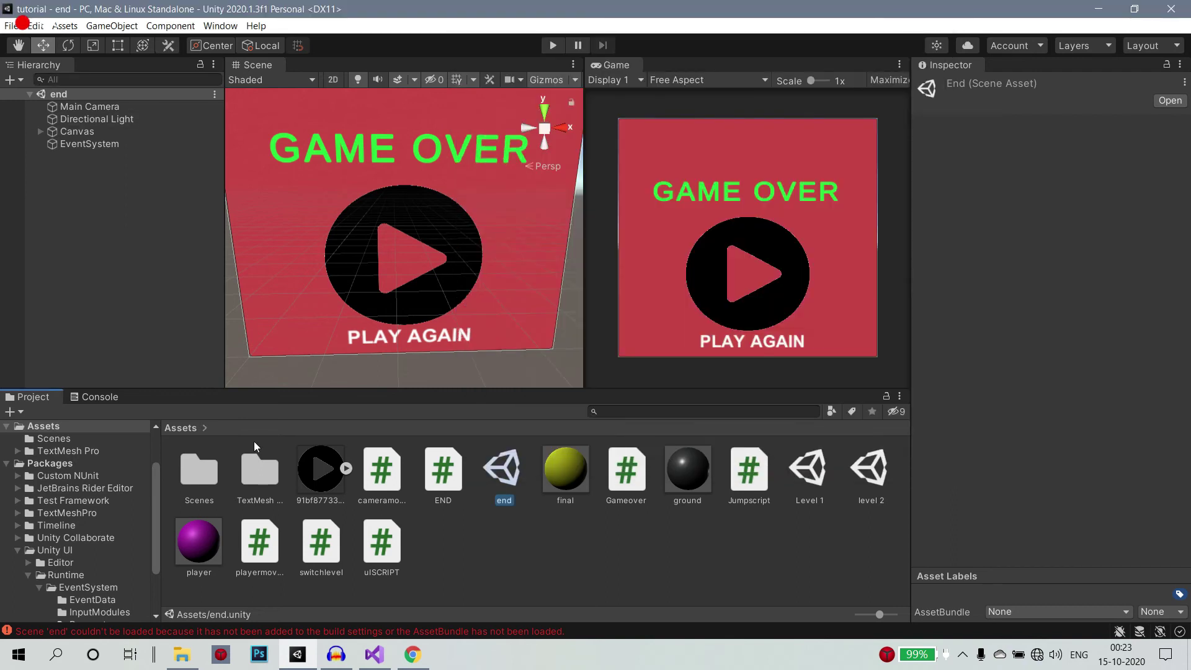
Open Level 1 and play-test it through the game-over scene and its PLAY AGAIN button, stopping the run at the end.
double_click(803, 472)
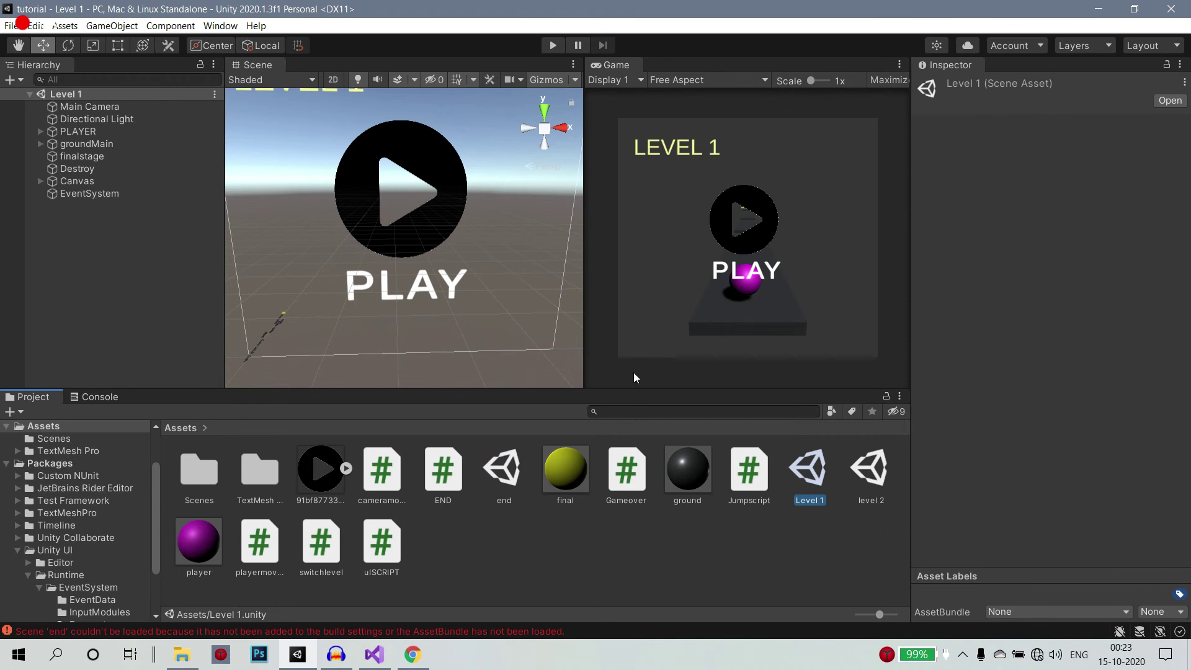
click(561, 45)
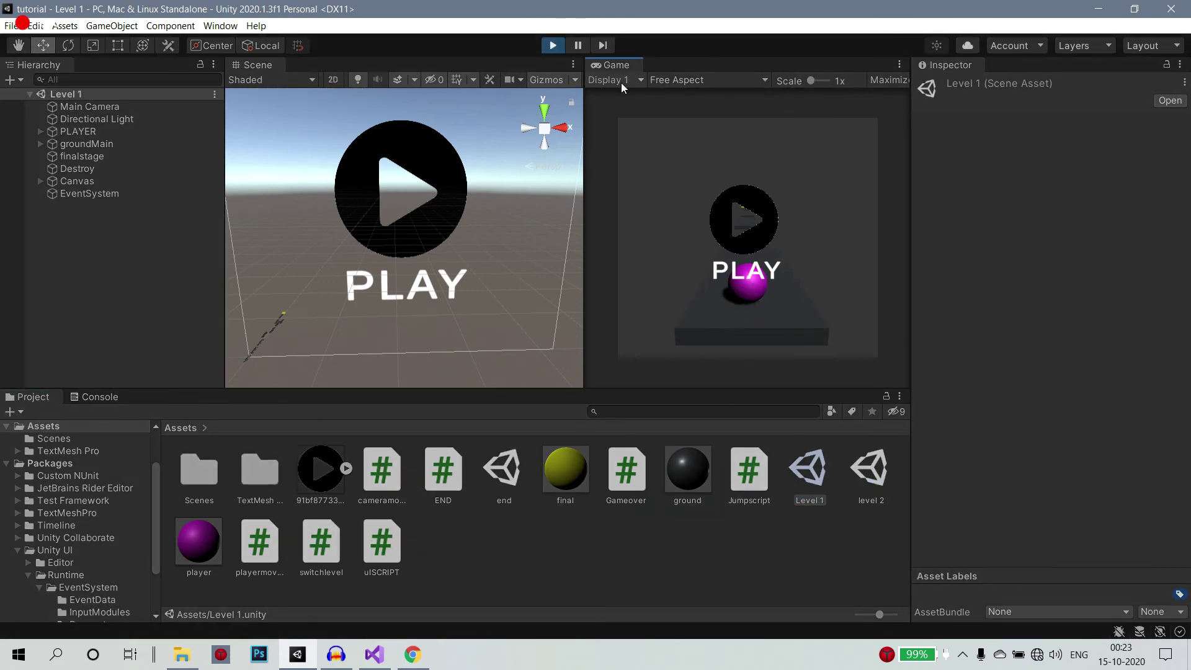
click(776, 238)
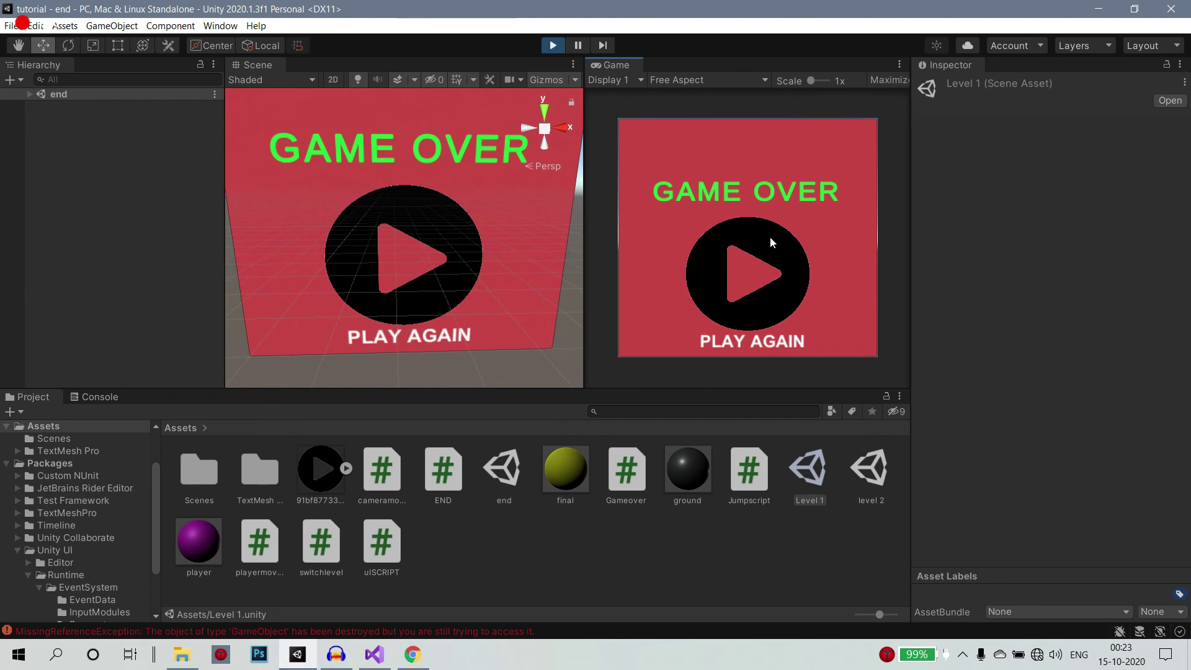
click(727, 276)
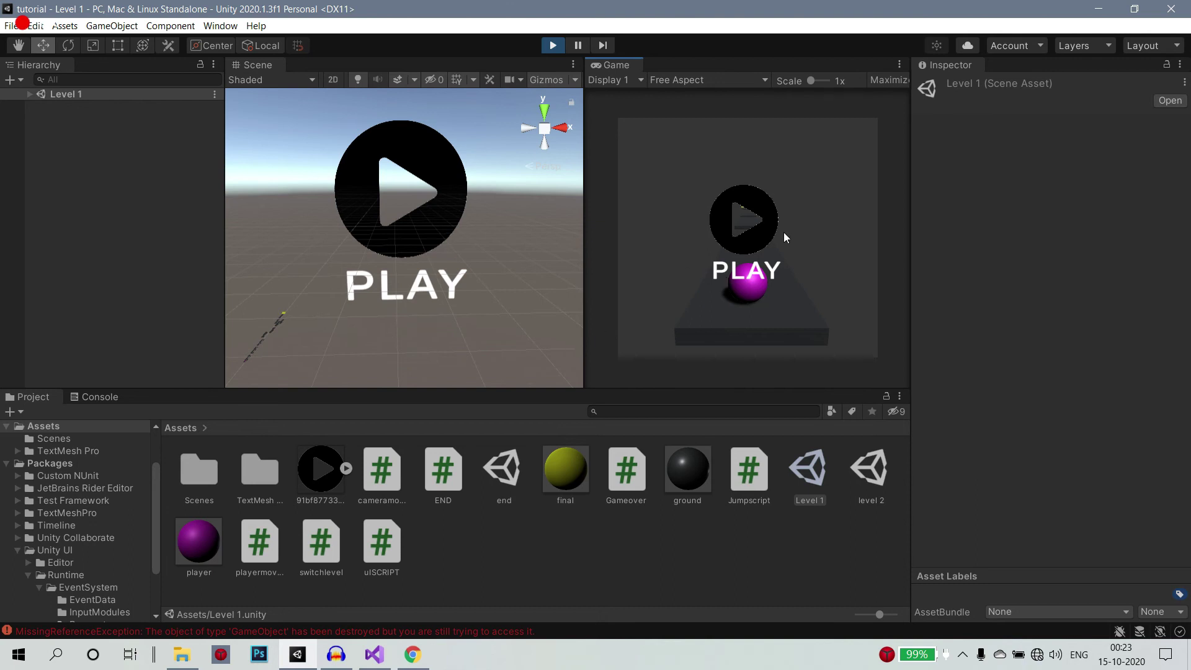
click(731, 225)
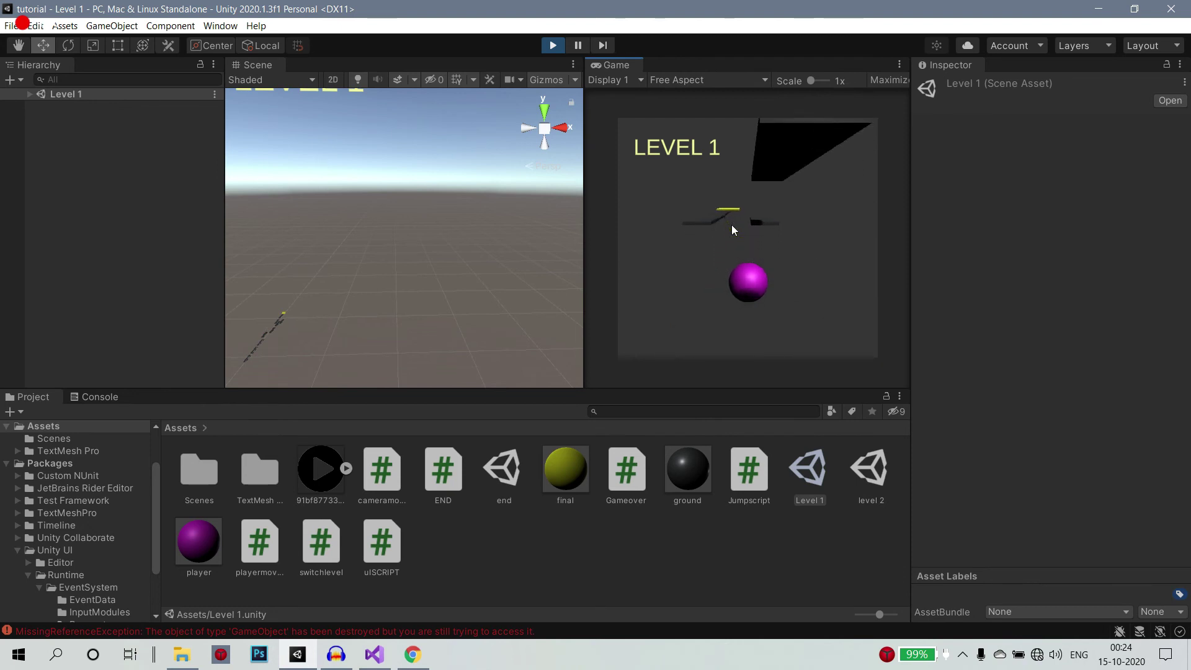
click(732, 228)
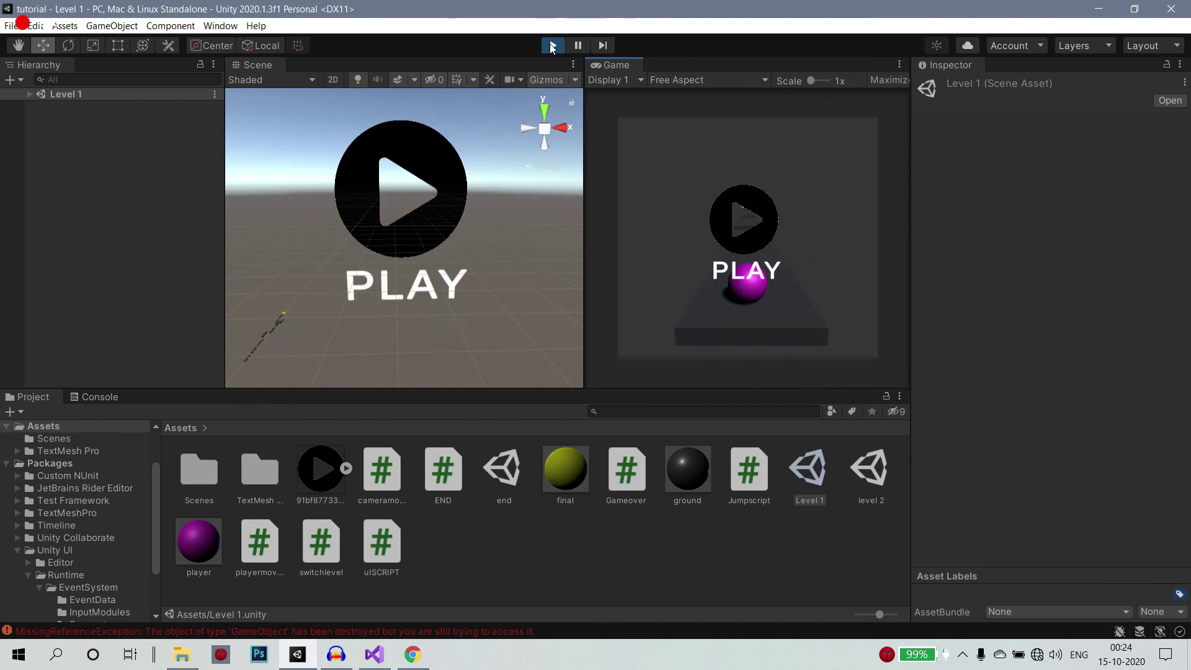
click(552, 45)
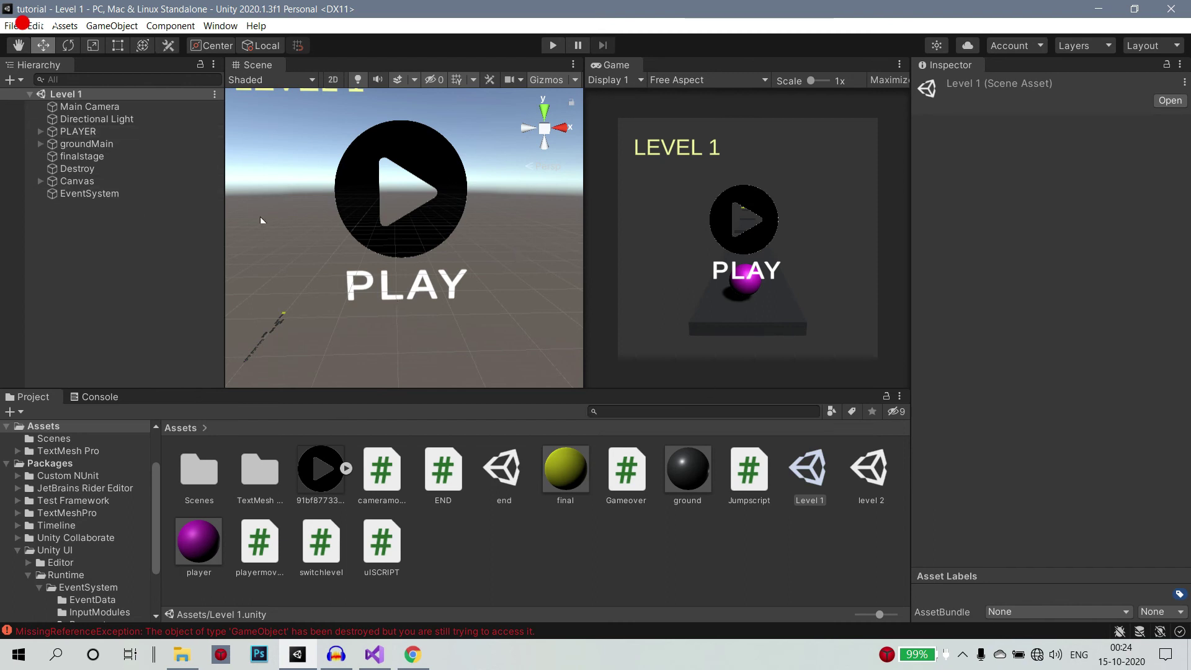
Open the level 2 scene and check the destroy object's Gameover script in Visual Studio before returning to Unity.
double_click(867, 469)
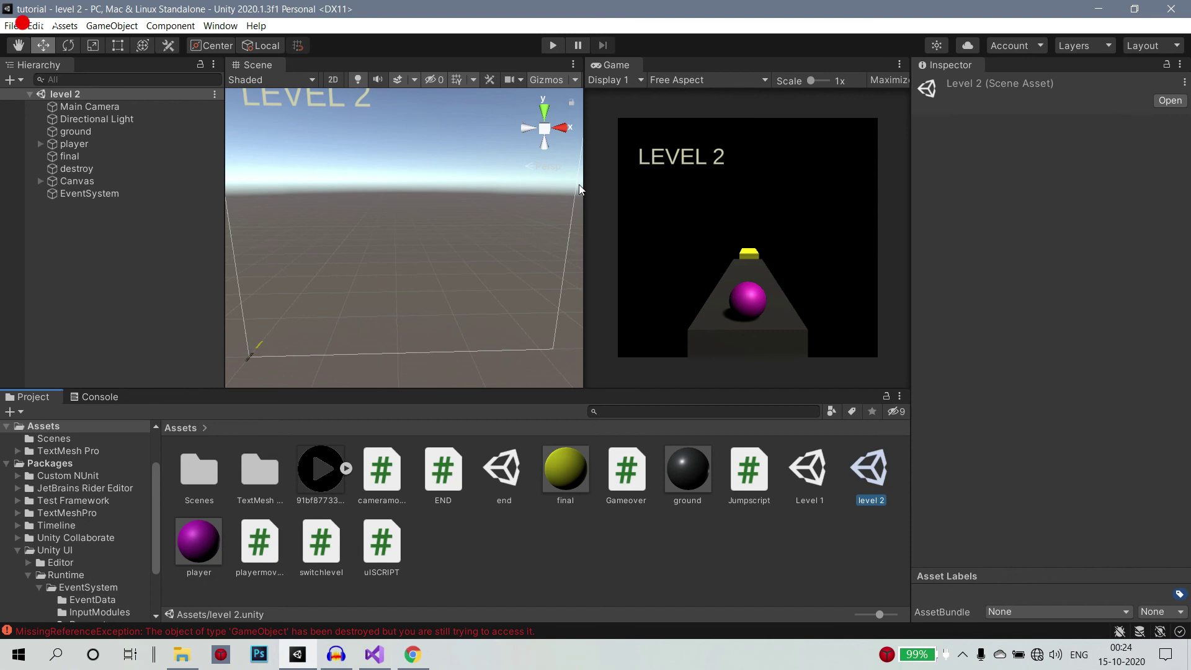
click(79, 168)
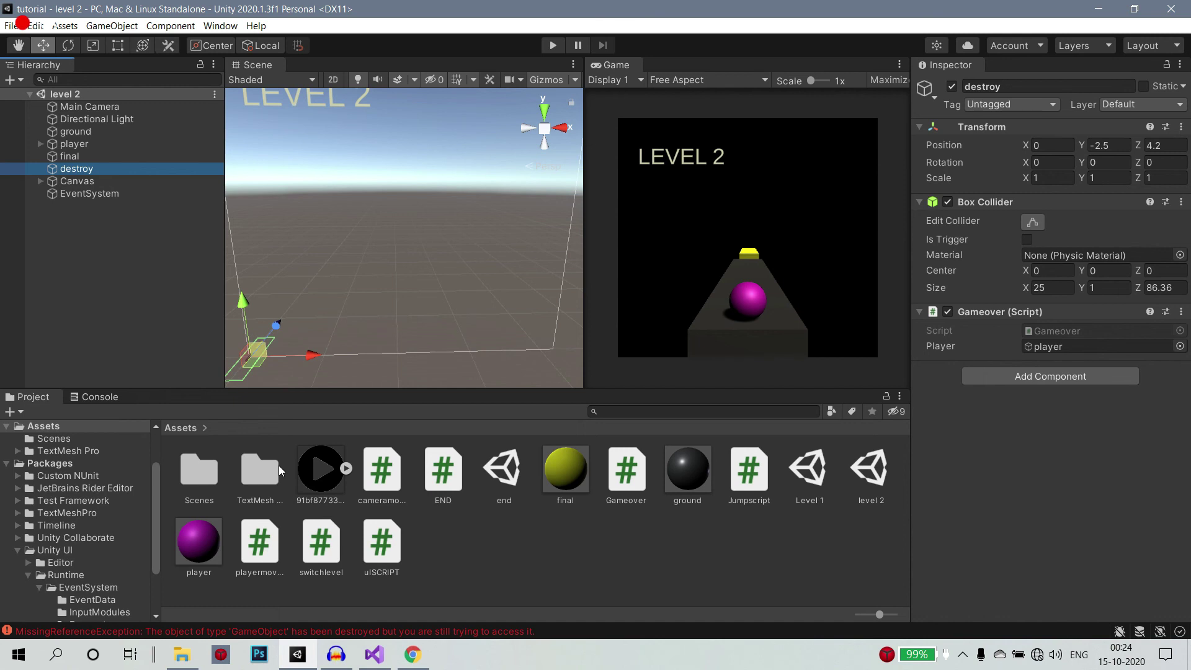
double_click(1058, 333)
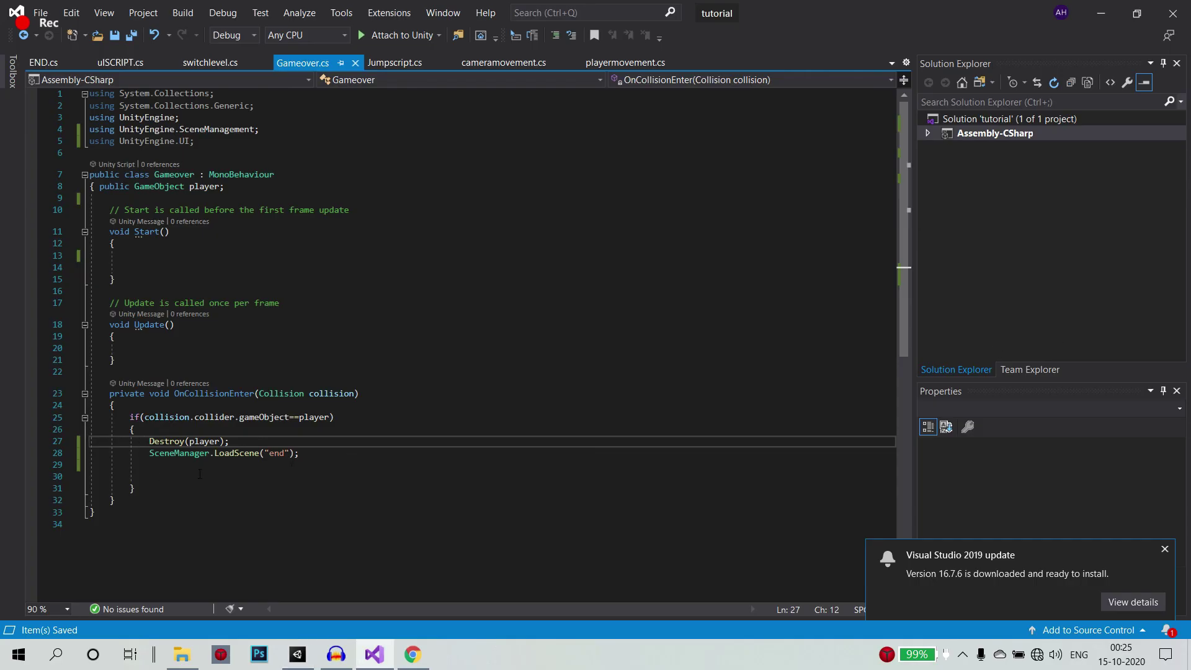
mouse_move(335, 656)
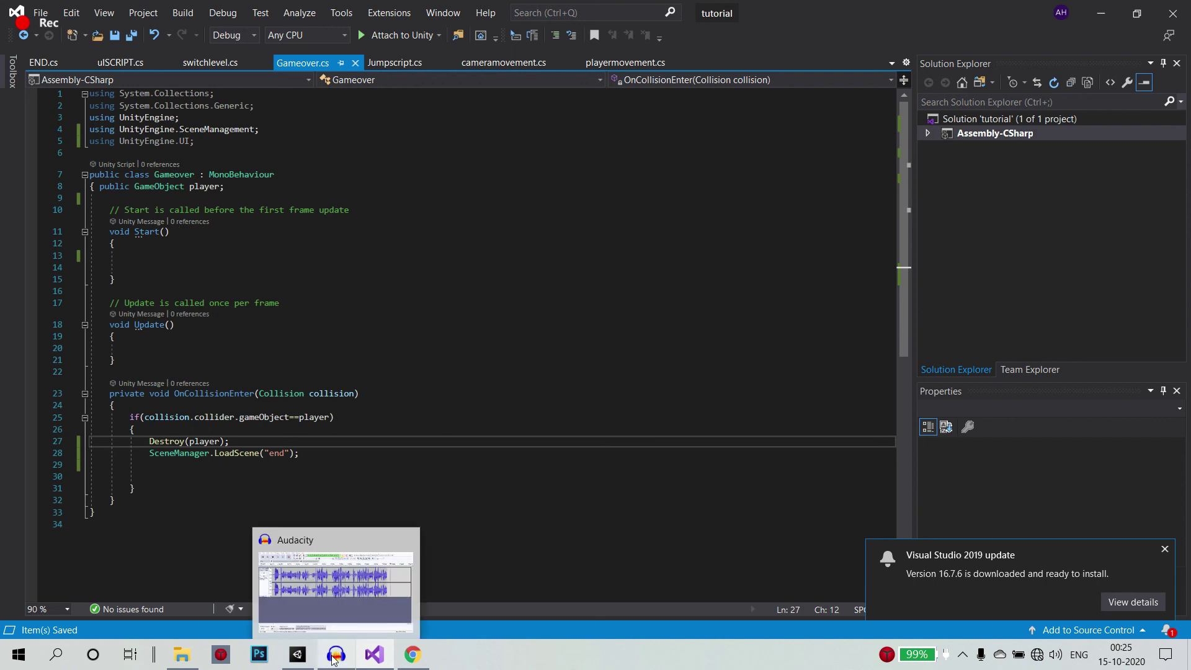
key(End)
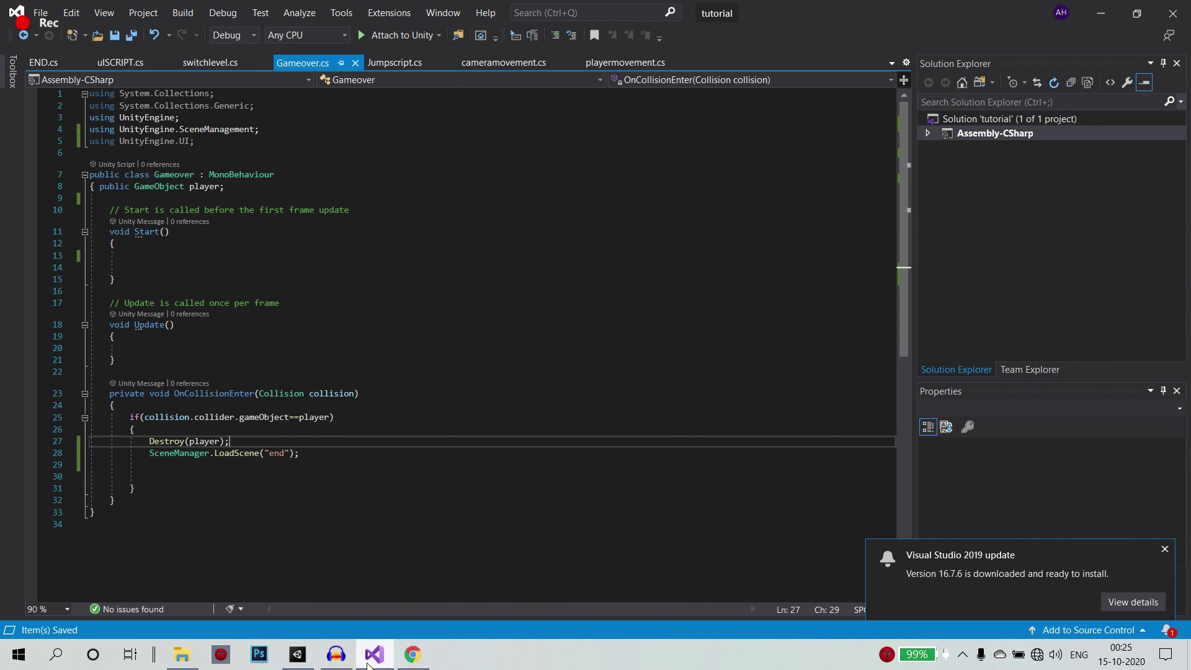
click(309, 658)
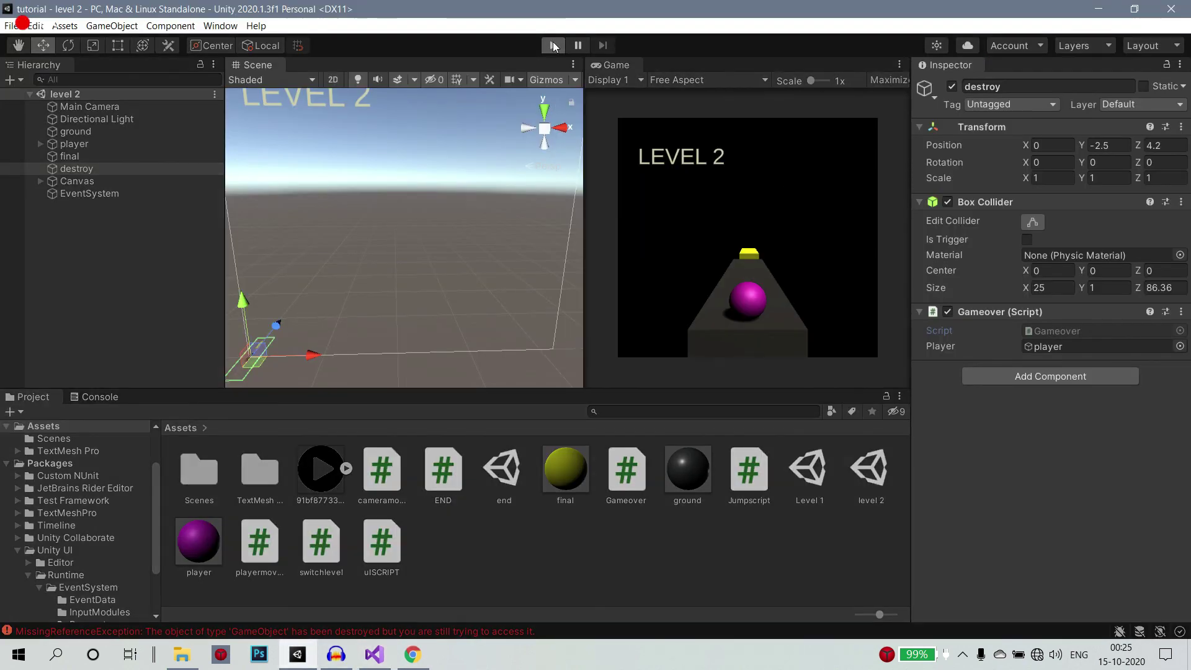
Play-test level 2 through the PLAY AGAIN button, stop the run and inspect the destroy object's components.
click(554, 45)
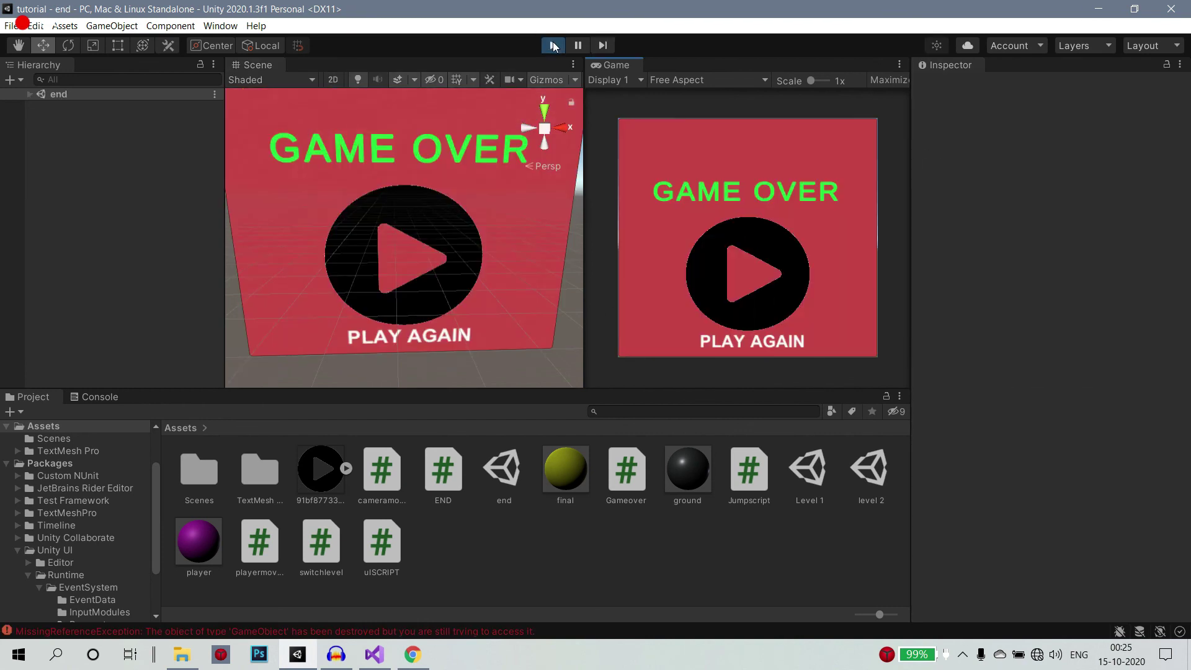
click(768, 275)
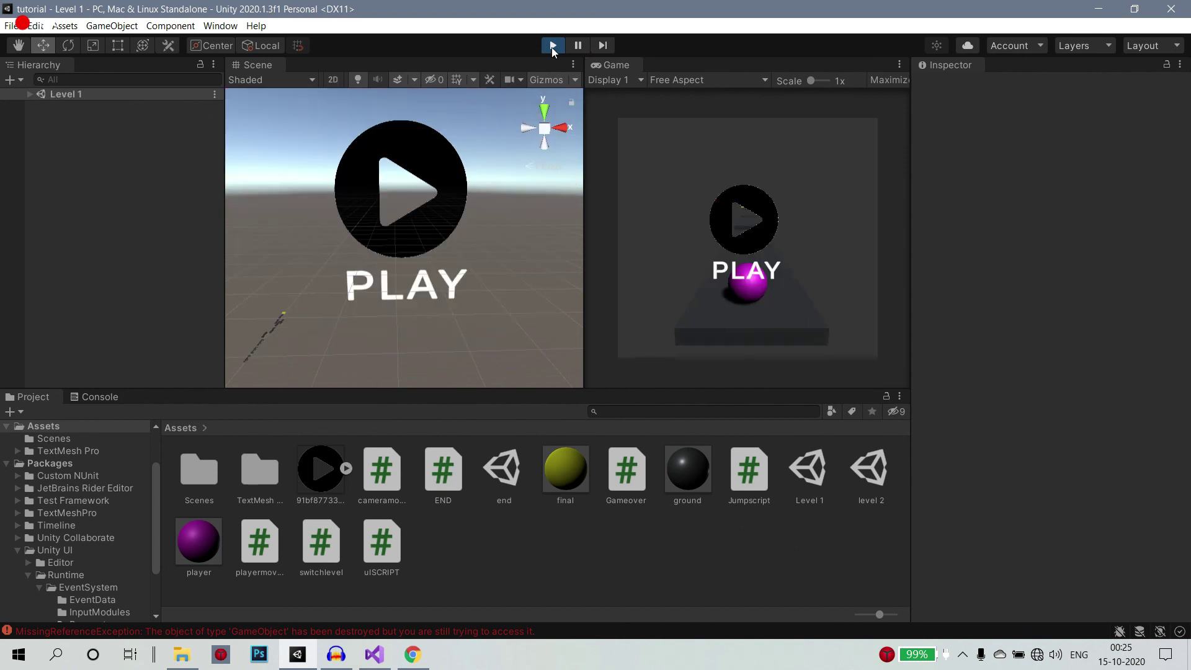
click(552, 45)
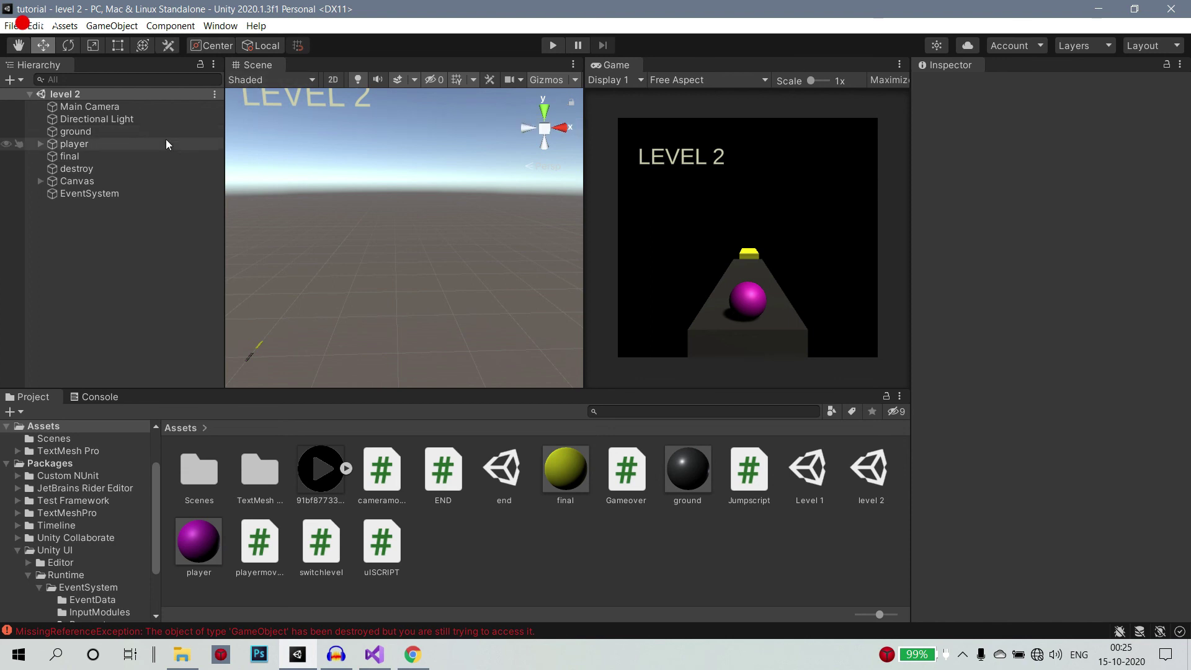
click(136, 168)
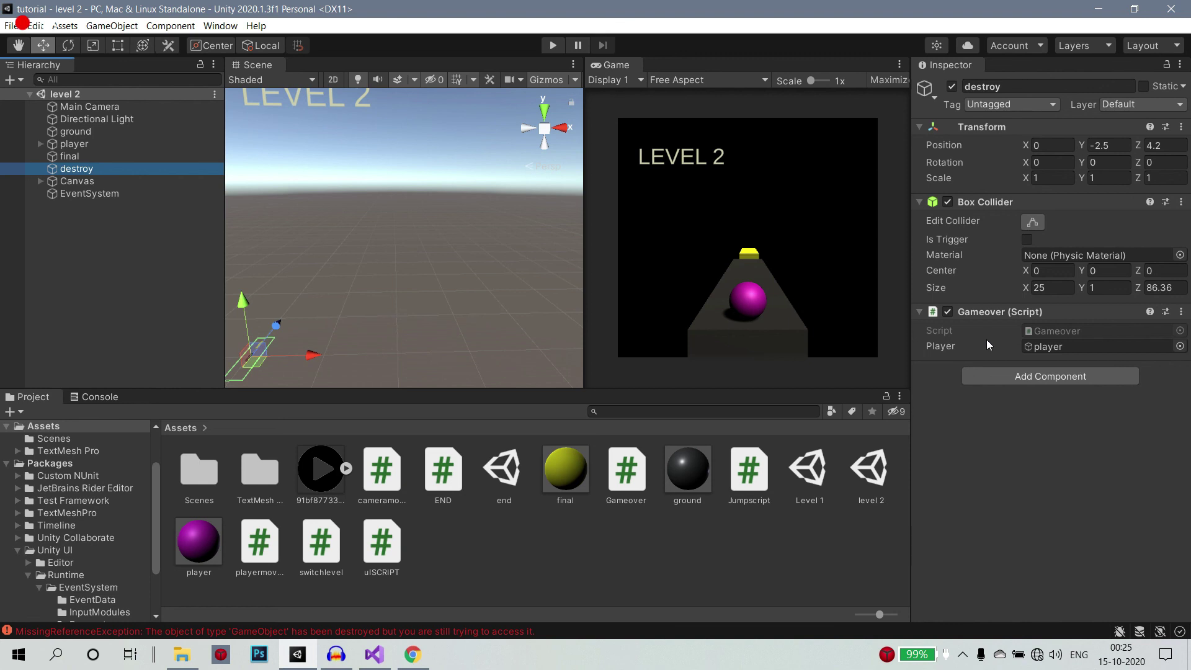